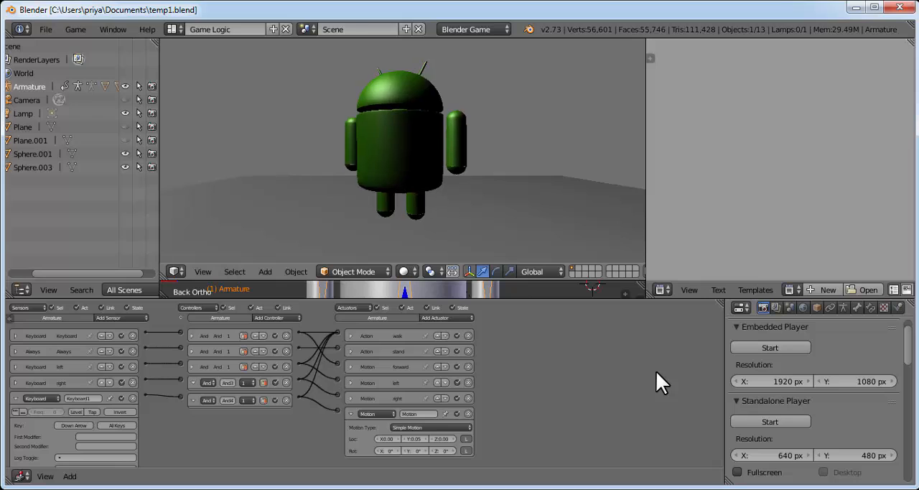
Test the character's forward walk and its right and left turns in the running game, and end the game
key("Up")
key("Right")
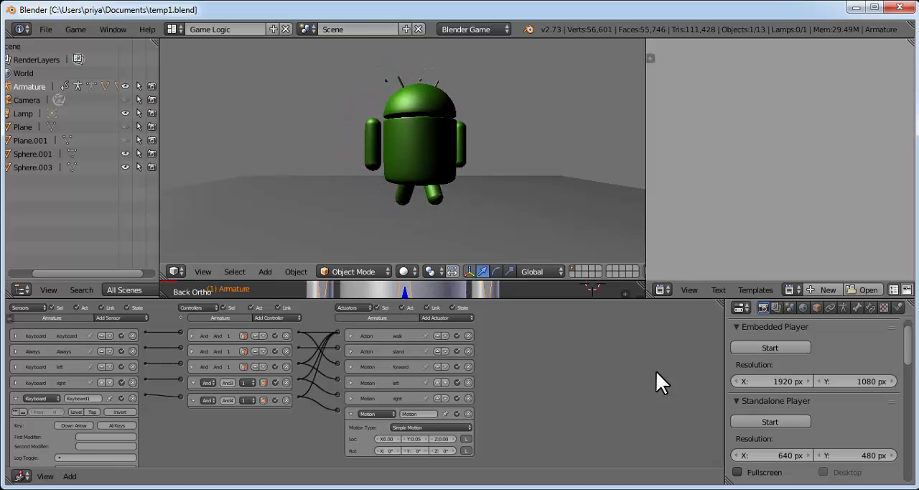
key("Left")
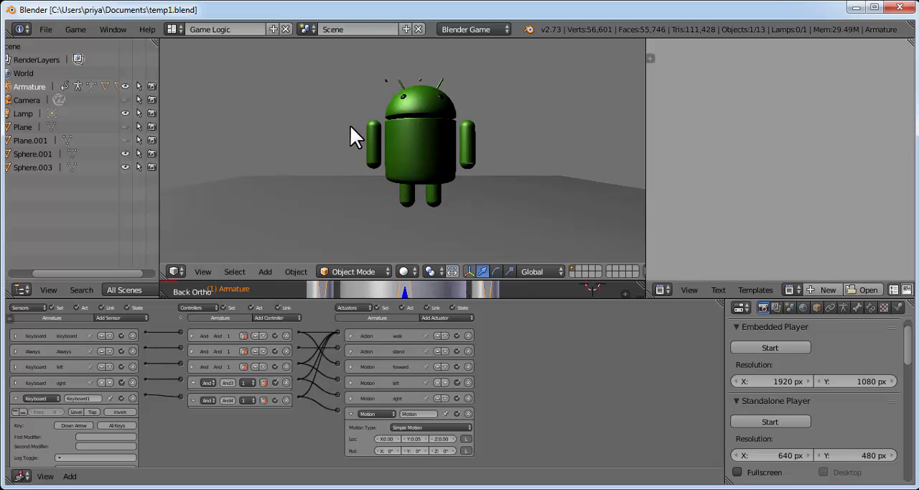
key("Escape")
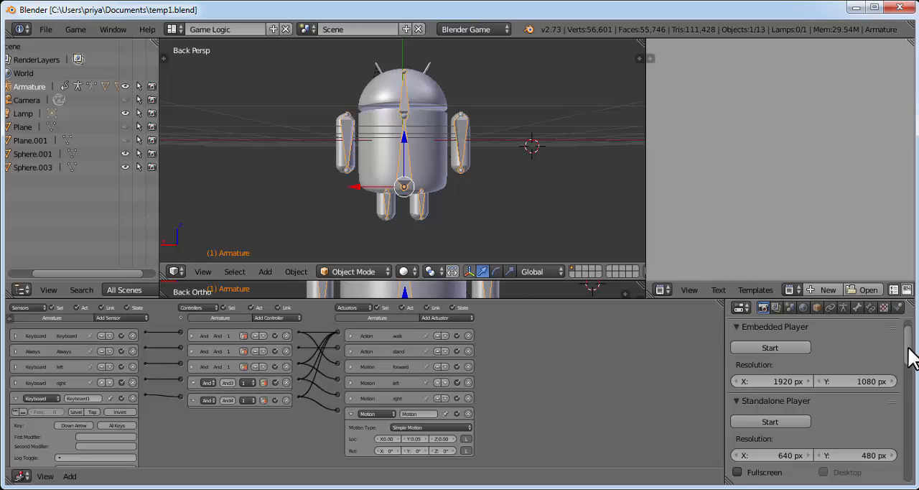
Open the recently used file android_logo.blend
scroll(908, 370, "up", 1)
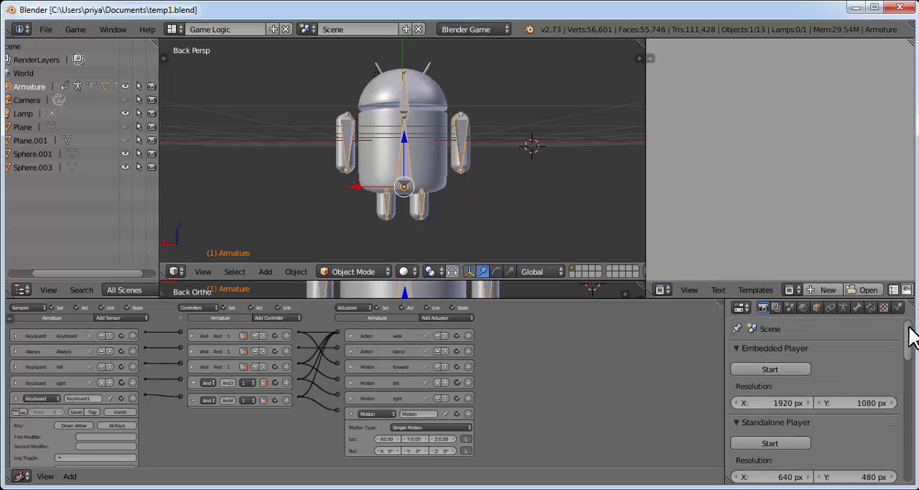
left_click(46, 28)
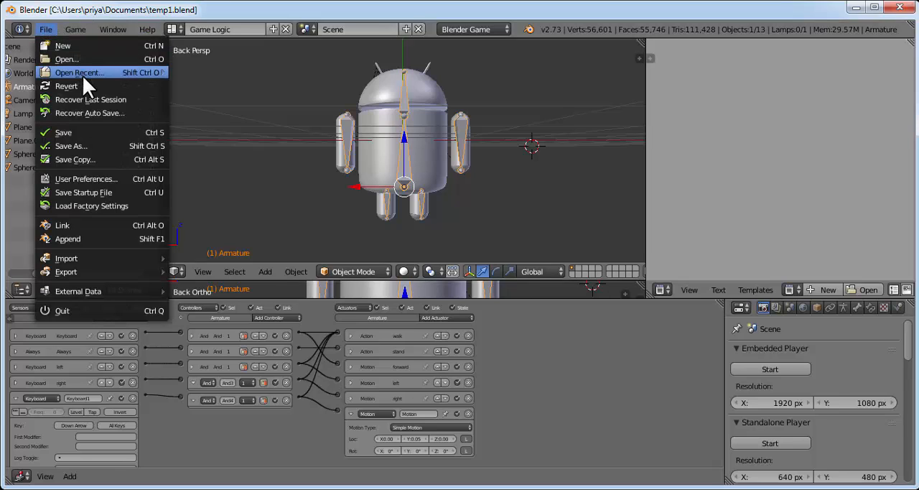
mouse_move(95, 71)
left_click(208, 86)
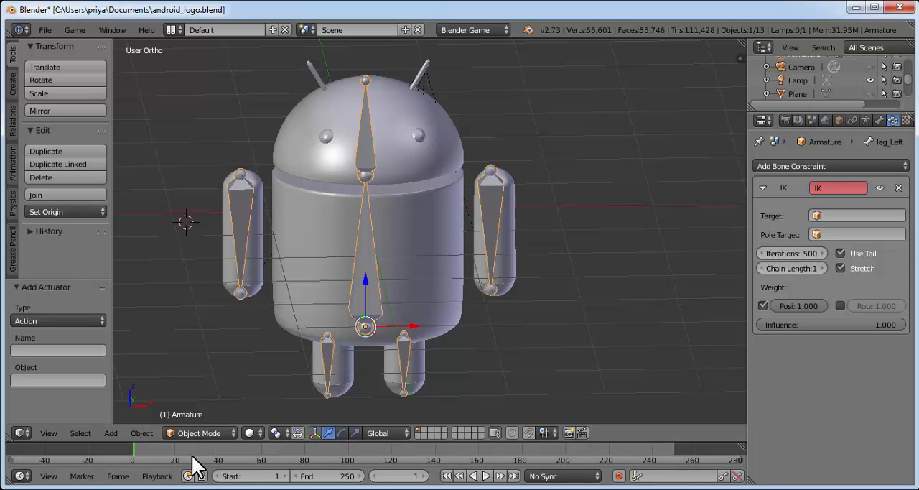
Set the animation's end frame to 10
left_click(410, 476)
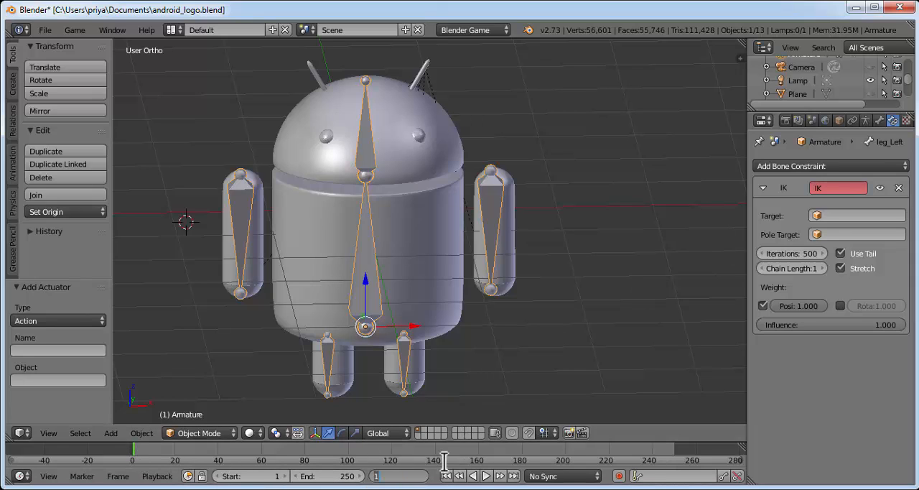
left_click(344, 476)
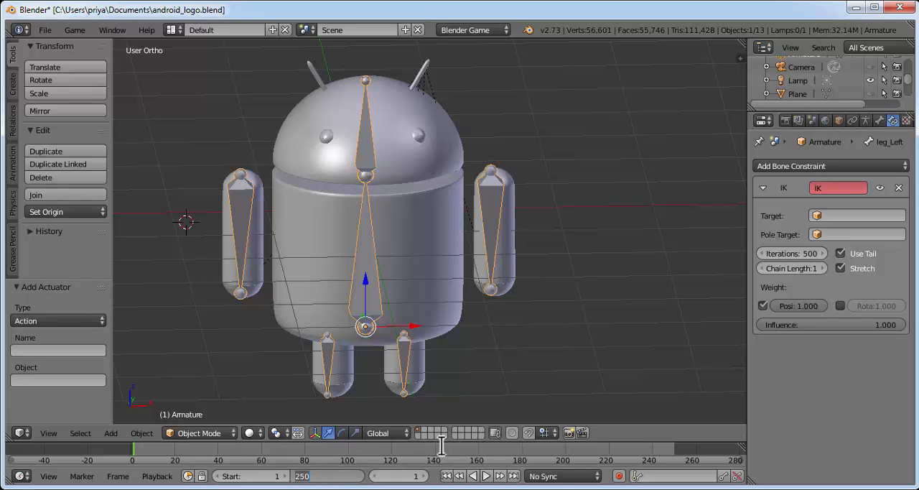
type("10")
key("Return")
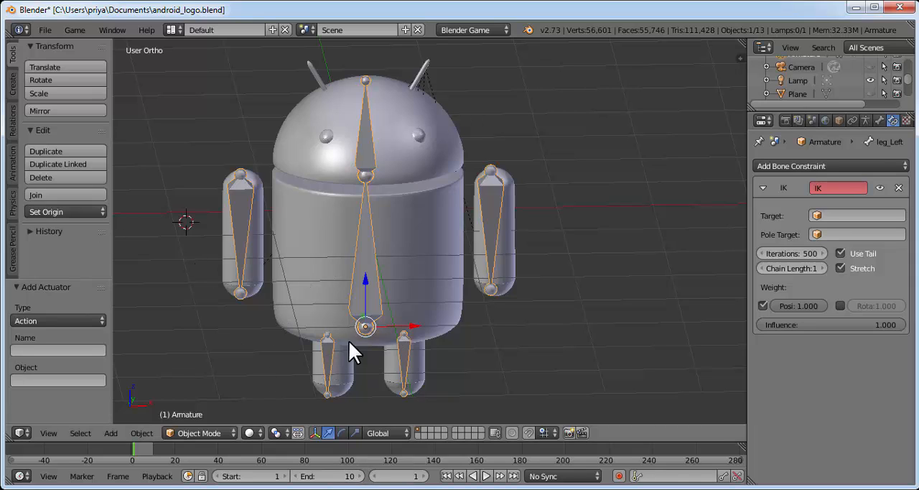
Switch the 3D viewport to quad view and put the armature into Pose Mode
left_click(44, 432)
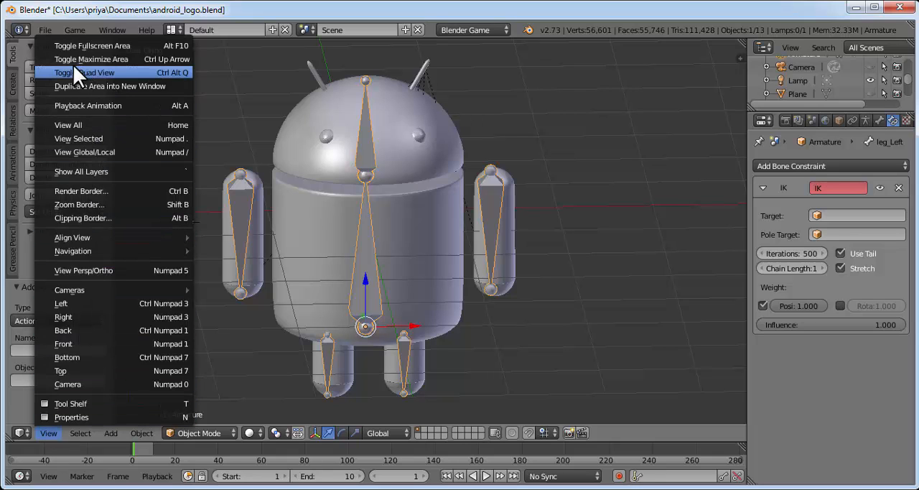
left_click(103, 71)
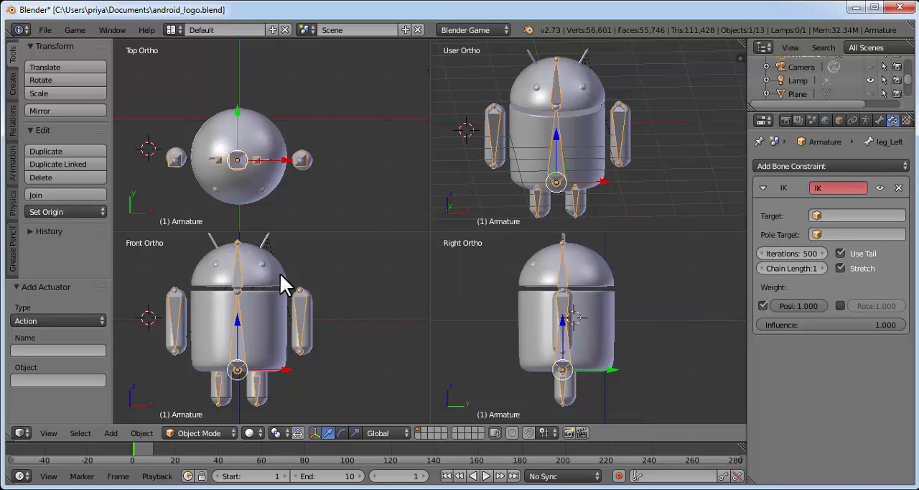
right_click(260, 392)
left_click(179, 432)
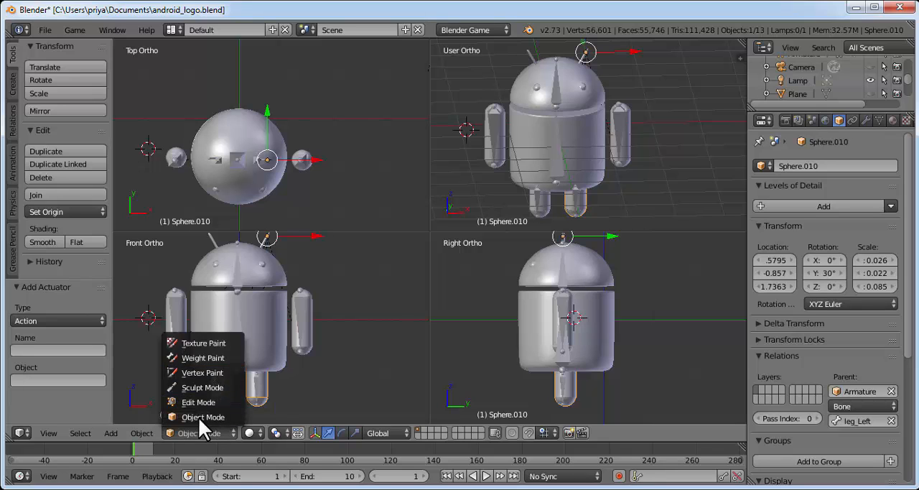
left_click(198, 416)
right_click(256, 387)
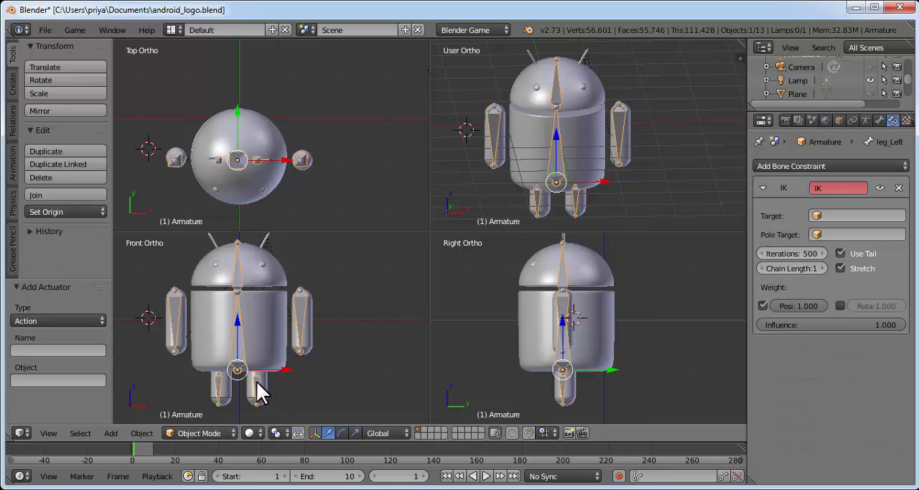
right_click(257, 388)
left_click(210, 433)
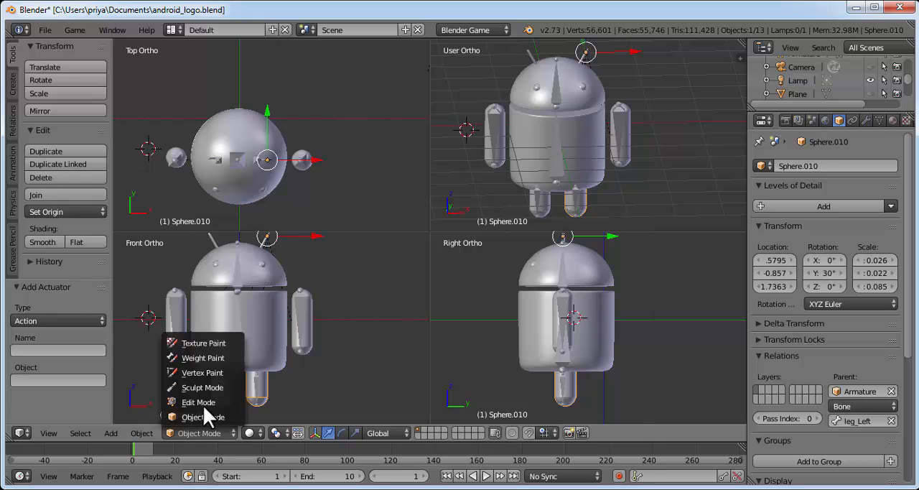
left_click(257, 400)
right_click(257, 388)
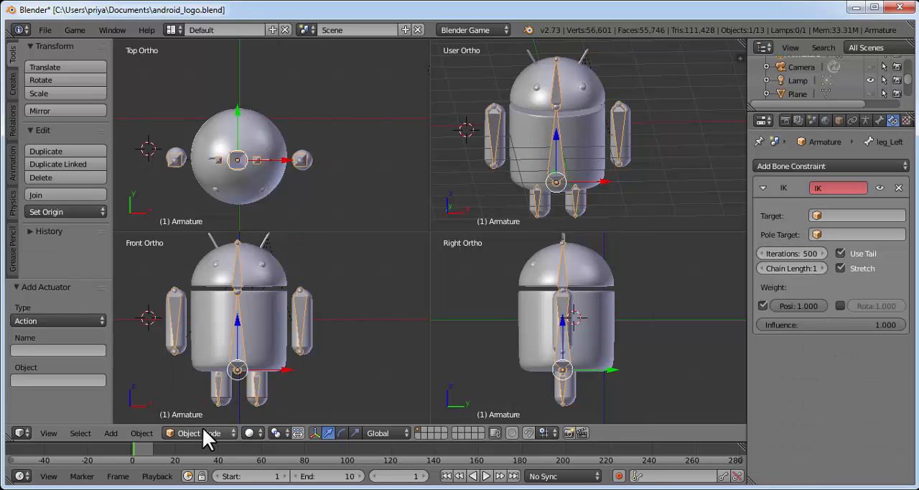
left_click(203, 431)
left_click(215, 387)
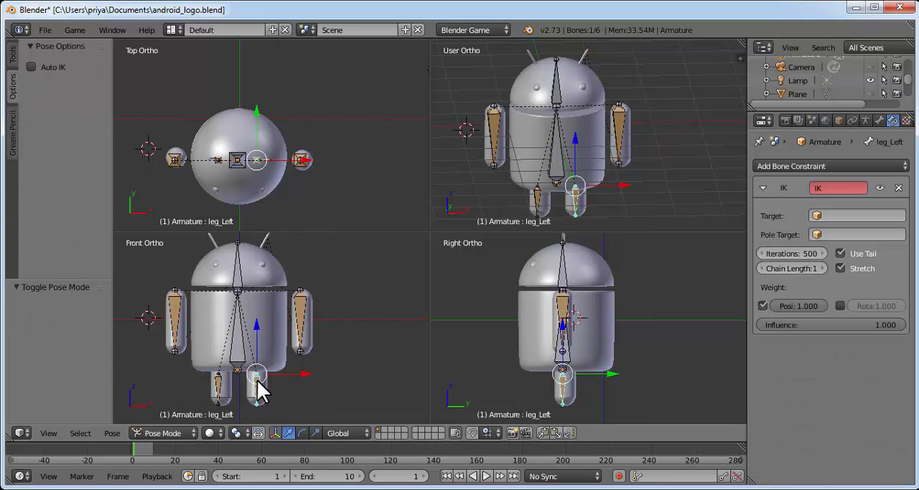
Swing the left leg bone forward by about 0.6 along Y and the right leg bone backward along Y
left_click_drag(612, 380, 585, 381)
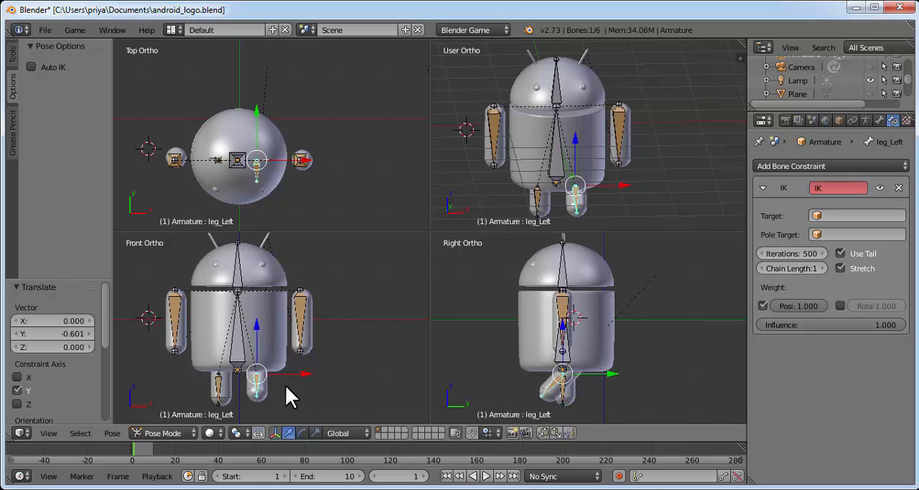
right_click(219, 381)
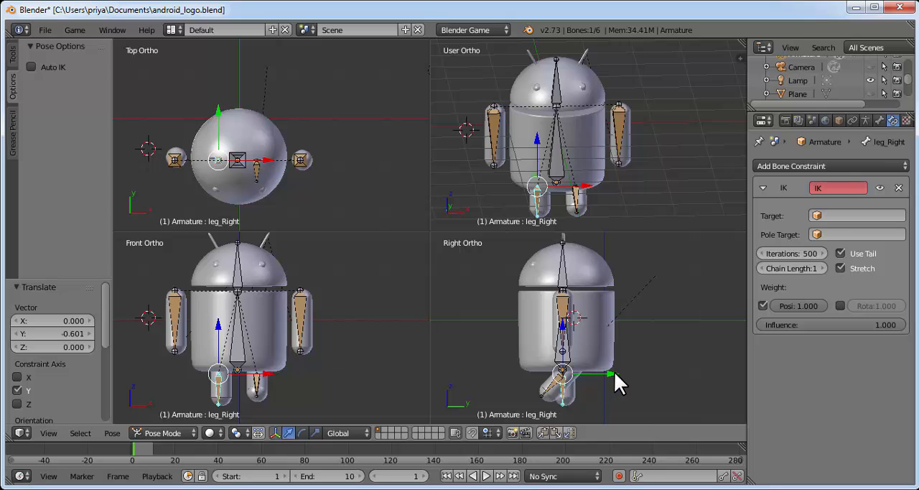
mouse_move(614, 372)
left_mouse_down()
mouse_move(631, 345)
mouse_move(618, 371)
left_mouse_up()
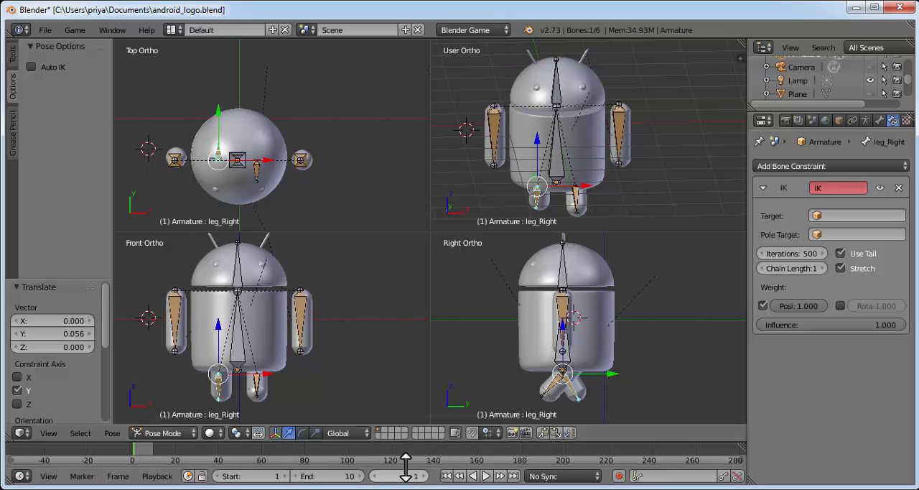
Select both leg bones and insert a LocRot keyframe for them at frame 1
left_click(11, 57)
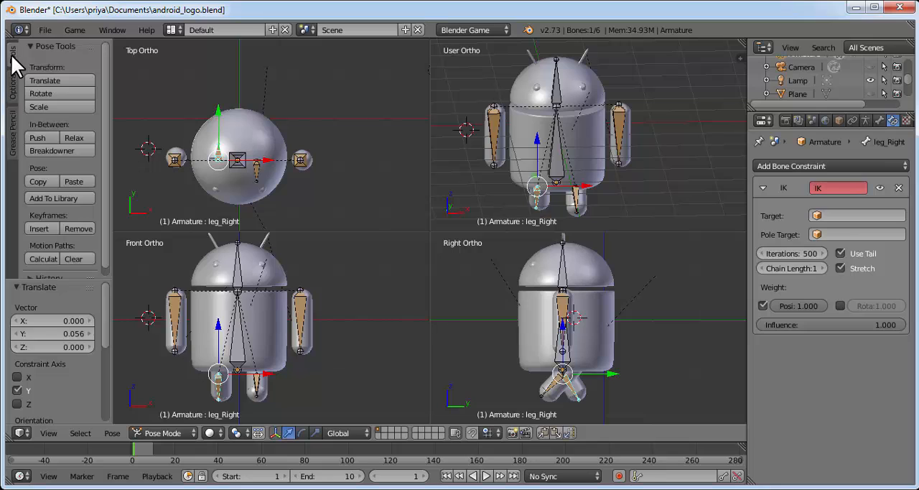
key("i")
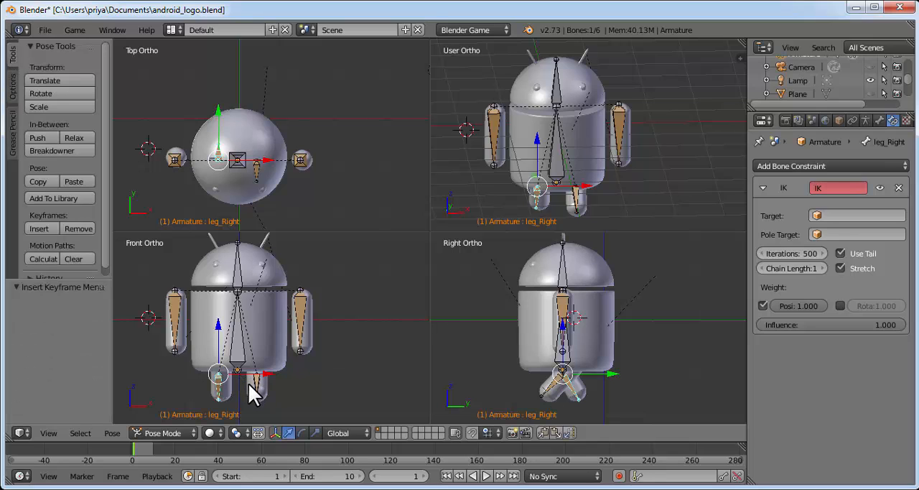
right_click(257, 386, "shift")
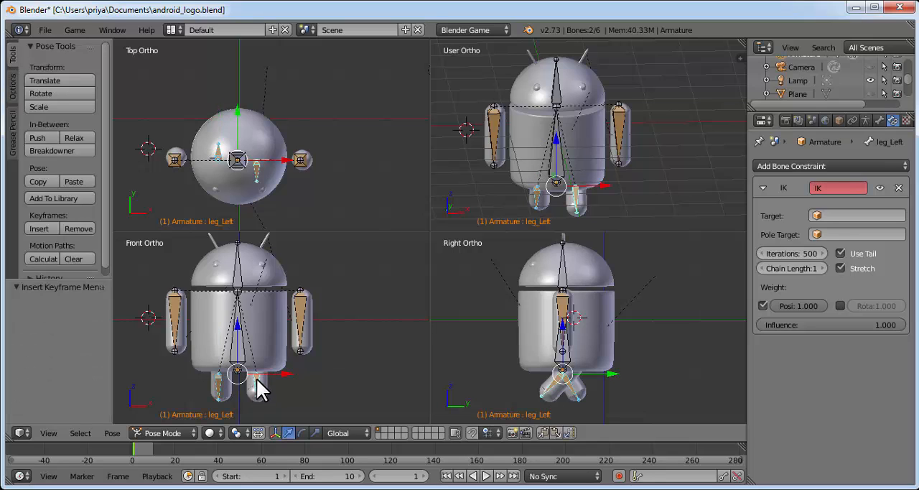
left_click(41, 228)
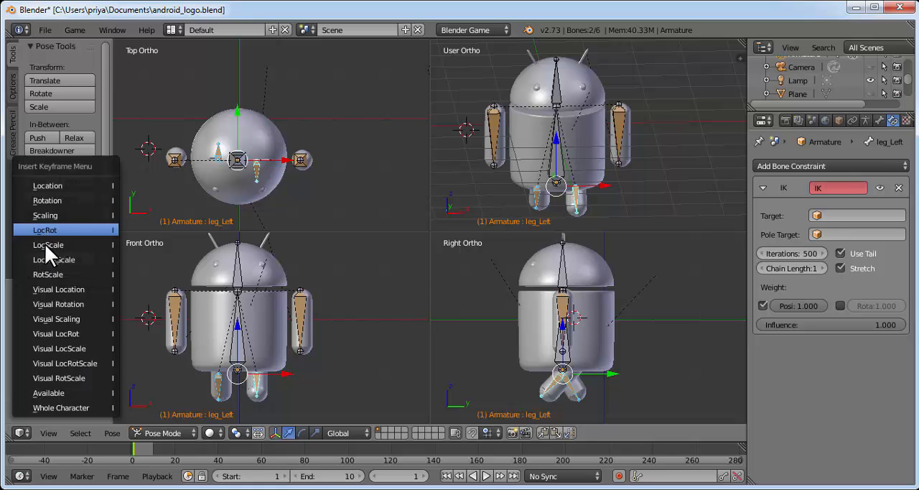
left_click(72, 227)
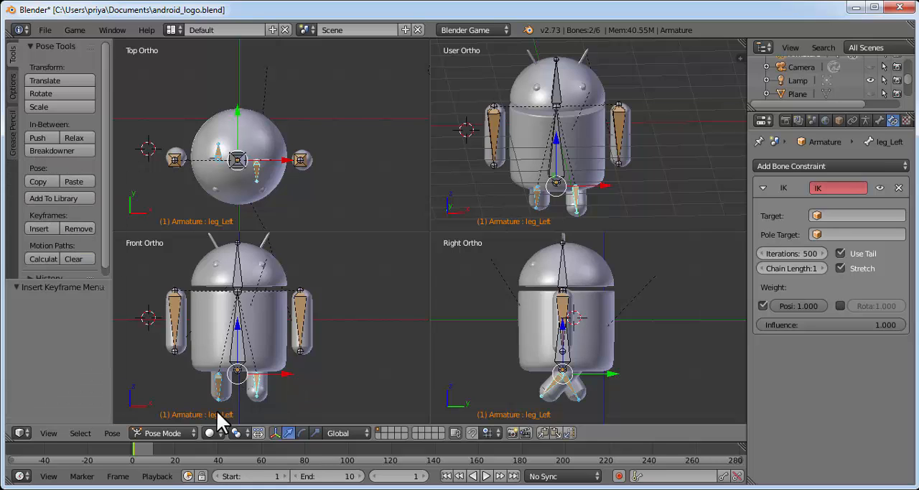
Go to frame 10 and insert a keyframe for both leg bones with the same stride pose
left_click(149, 453)
left_click(399, 475)
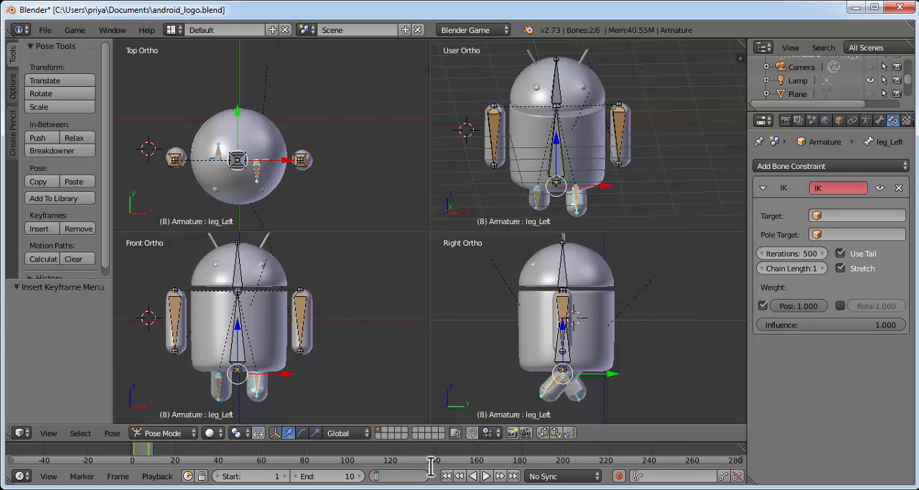
type("10")
key("Return")
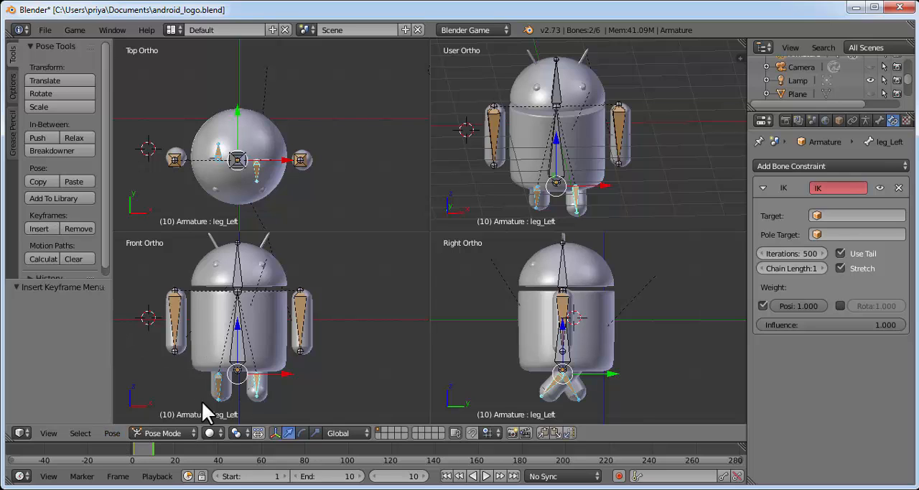
left_click(39, 227)
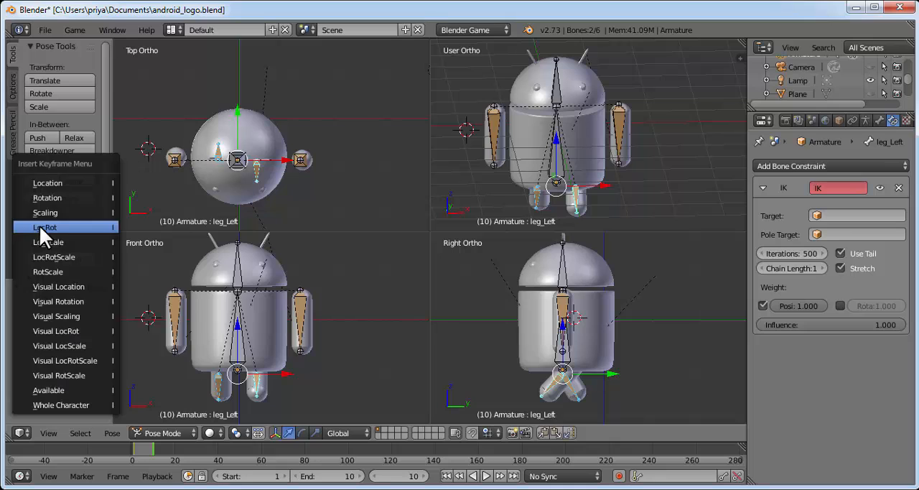
left_click(70, 390)
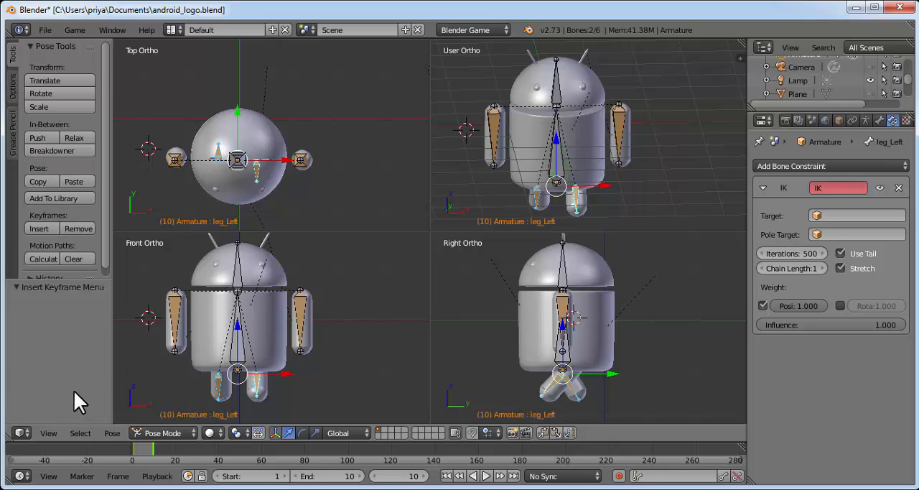
Go to frame 5 and copy the pose of both leg bones
left_click(425, 476)
left_click(424, 474)
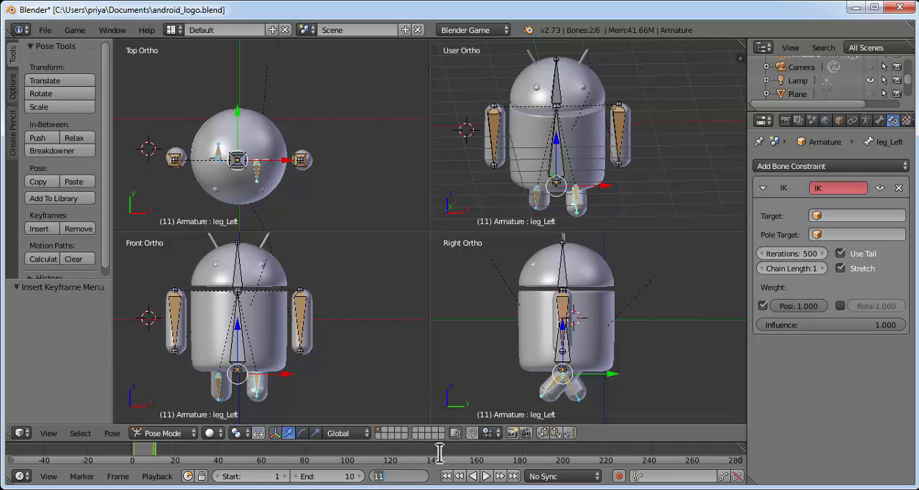
key("Return")
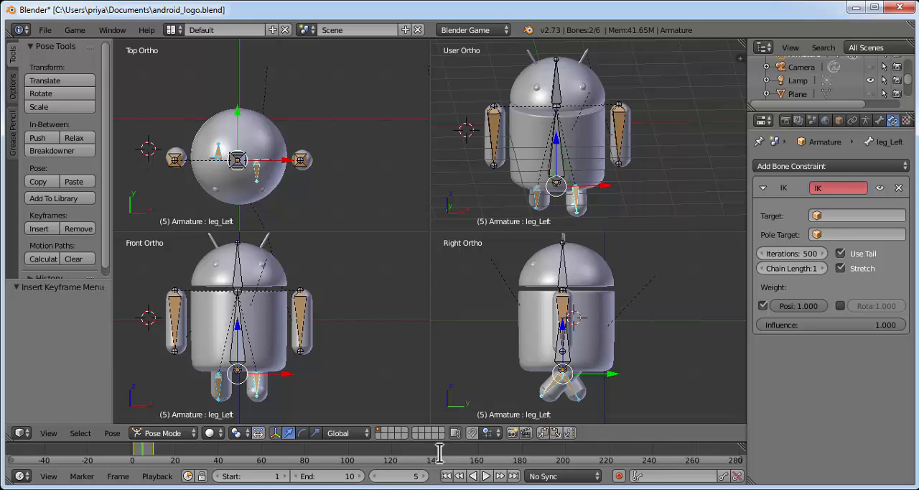
left_click(112, 433)
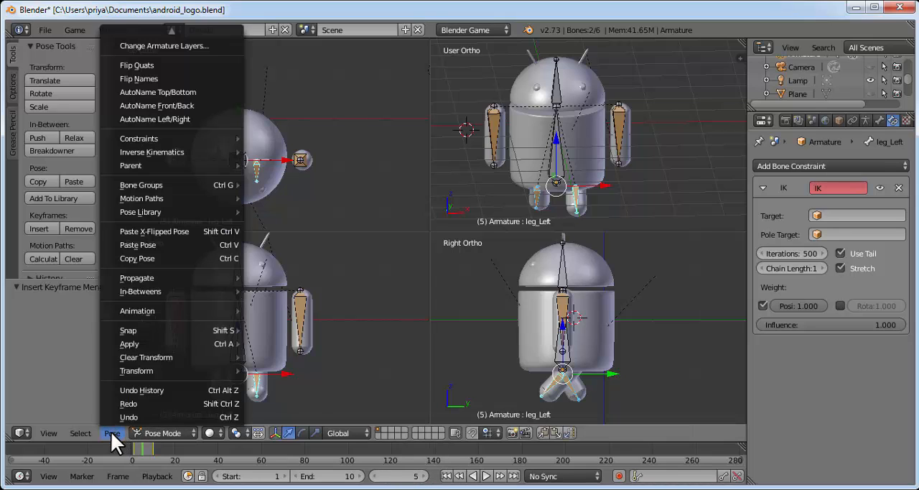
left_click(142, 258)
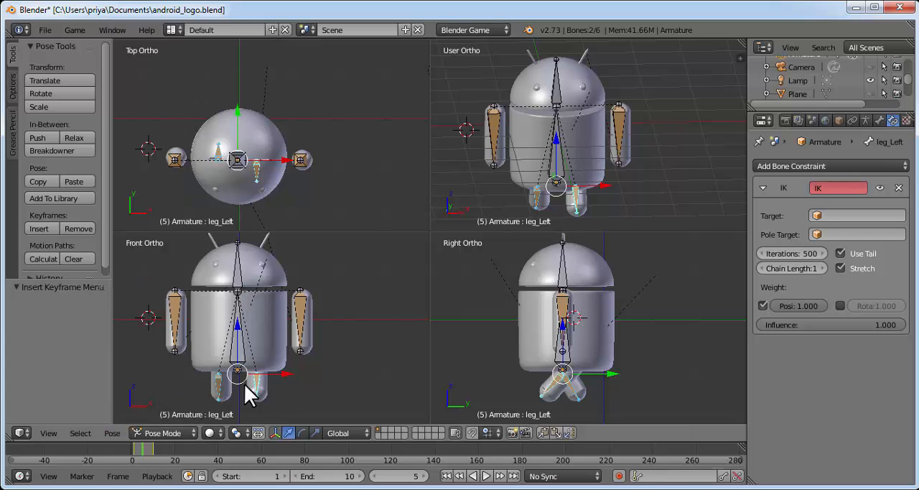
Paste the copied pose onto both leg bones at frame 5, flipped on the X axis
left_click(113, 433)
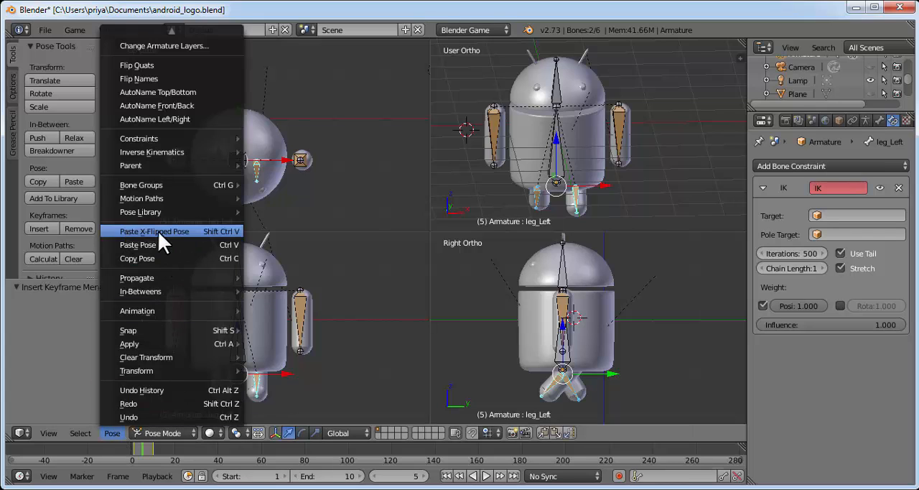
left_click(186, 231)
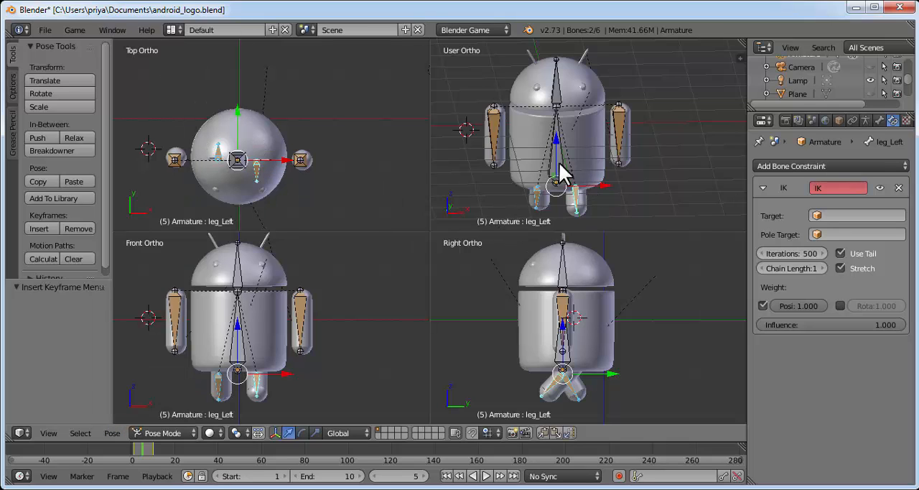
left_click(111, 433)
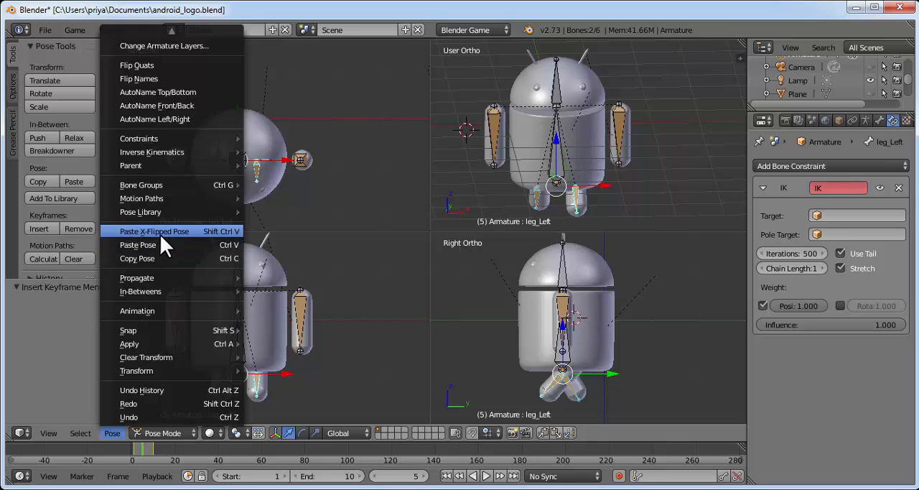
left_click(160, 235)
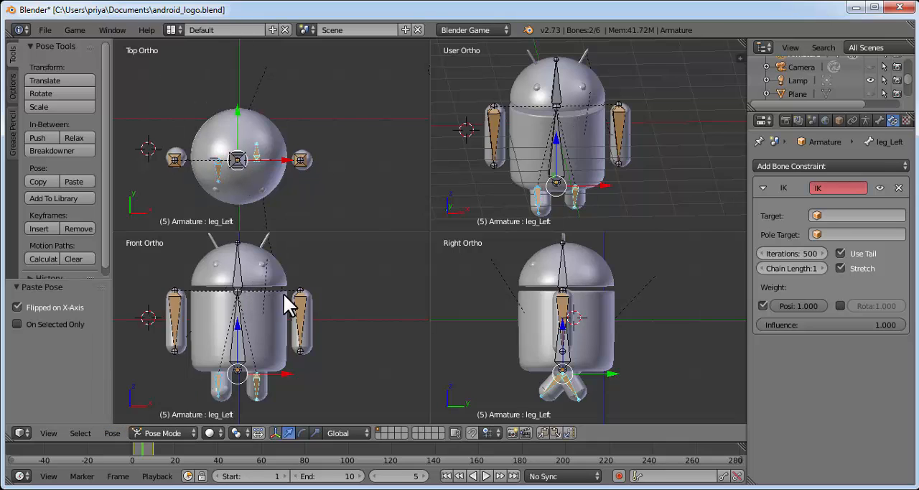
Insert an Available keyframe for both leg bones at frame 5 and play the walk animation
left_click(37, 228)
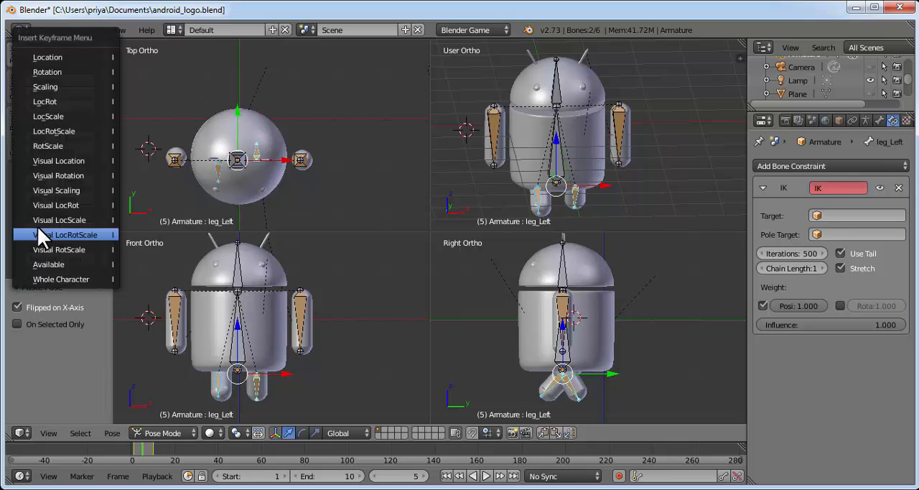
left_click(54, 264)
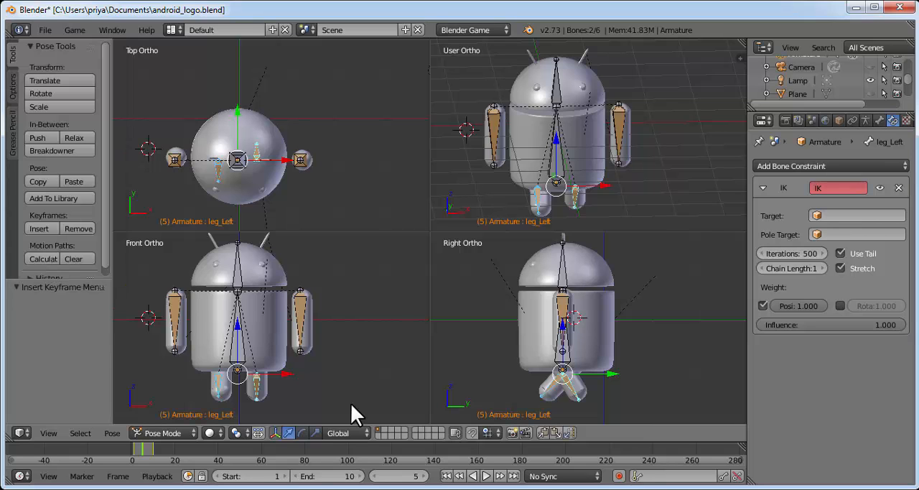
left_click(486, 475)
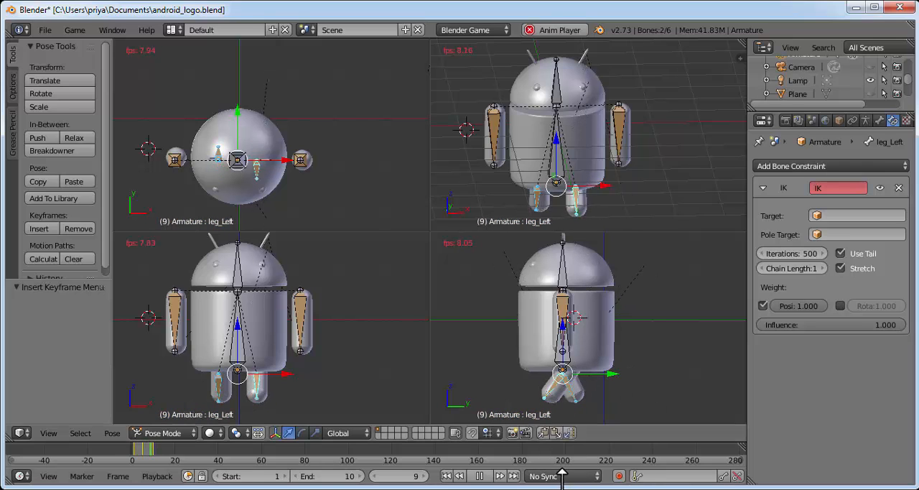
left_click(479, 476)
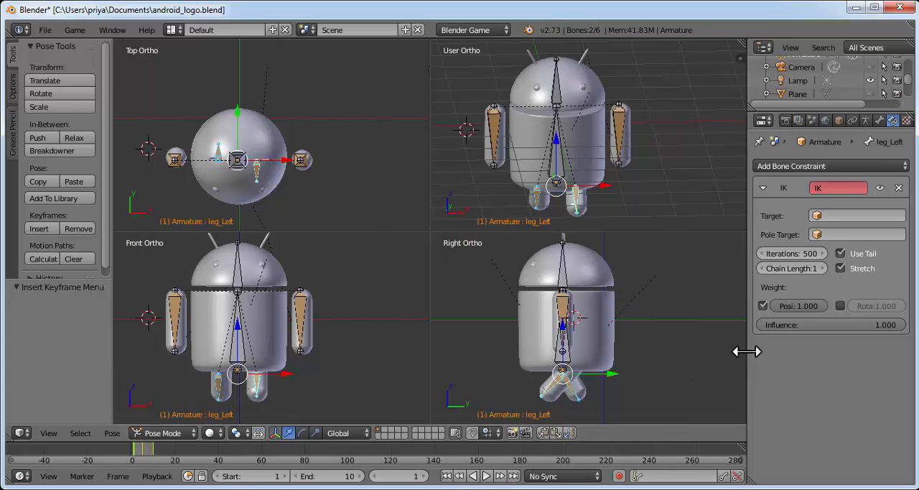
Enlarge the Properties area and turn it into a Dope Sheet in Action Editor mode
left_click_drag(747, 350, 524, 342)
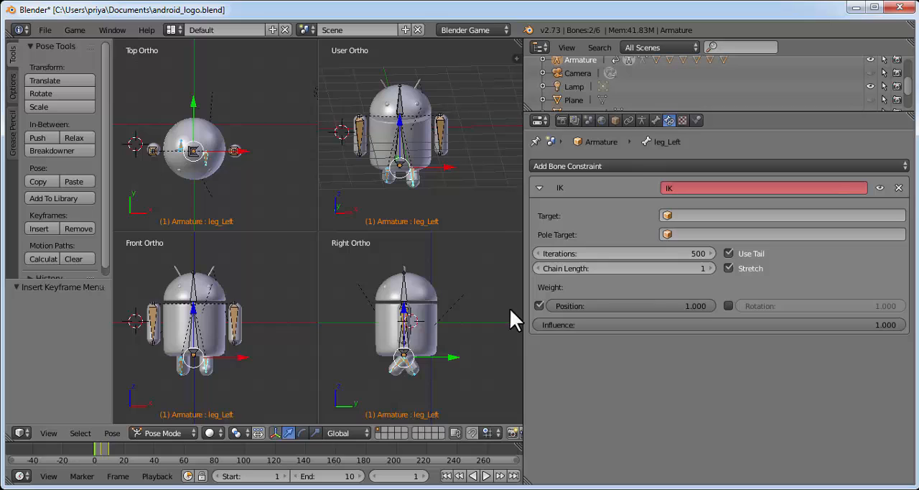
left_click(540, 119)
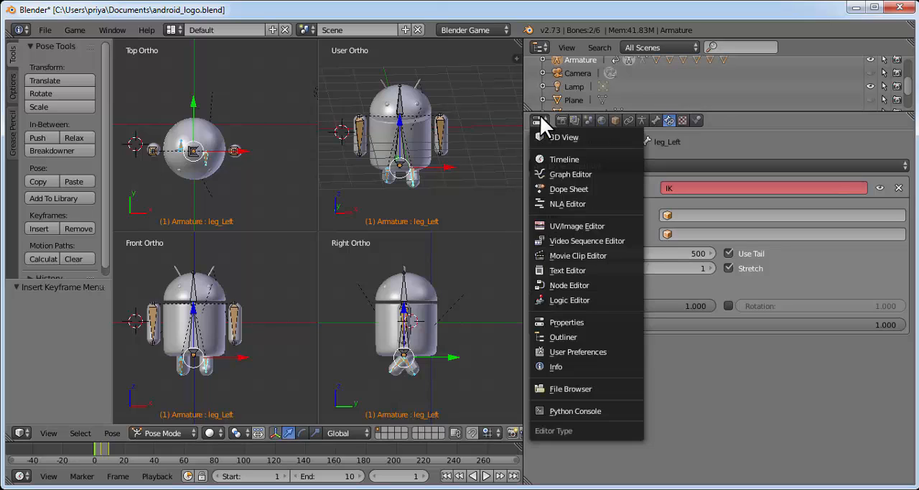
left_click(573, 188)
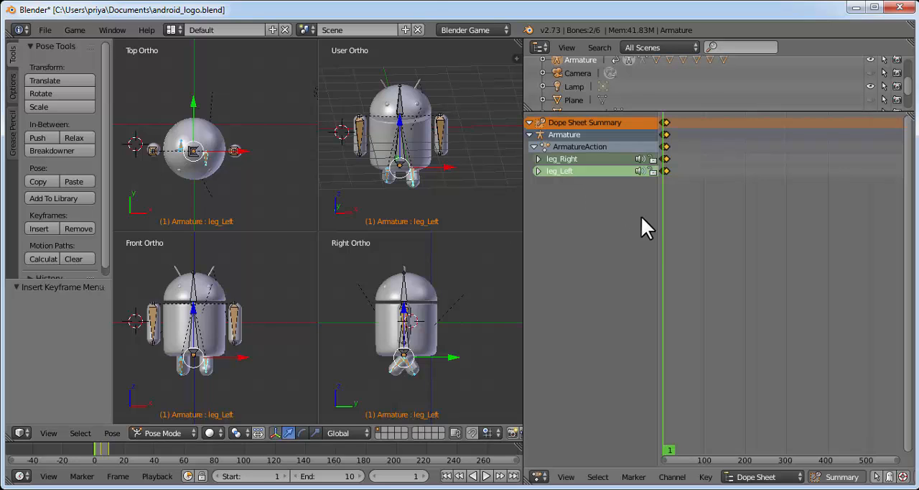
left_click_drag(658, 220, 607, 215)
left_click_drag(525, 222, 304, 201)
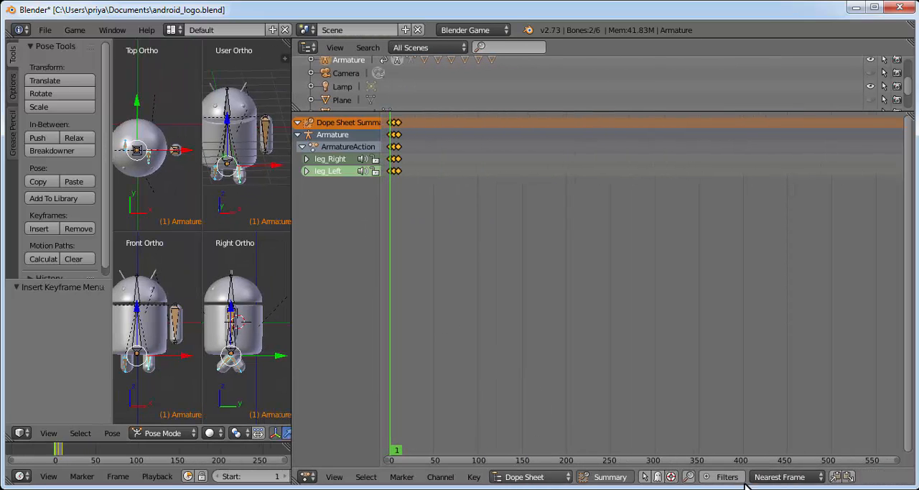
key("Left")
left_click(535, 476)
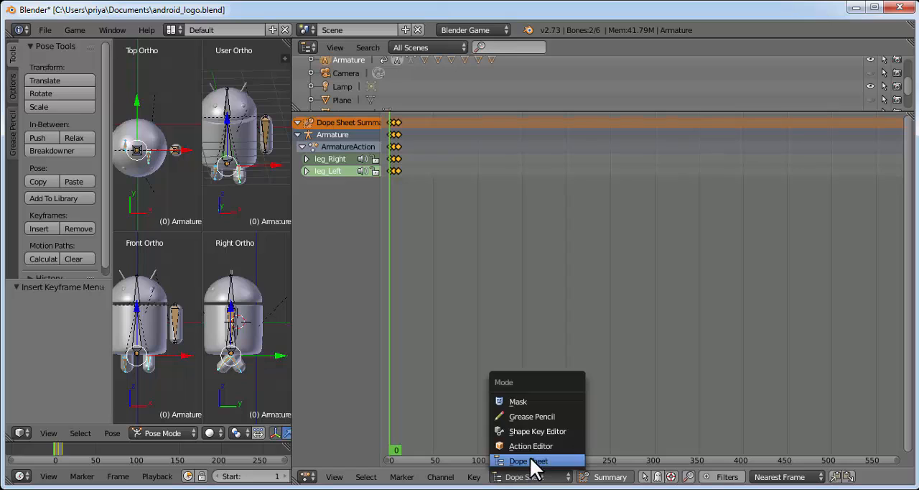
left_click(520, 446)
Rename the armature's action to "walking" and give it a fake user
left_click(761, 476)
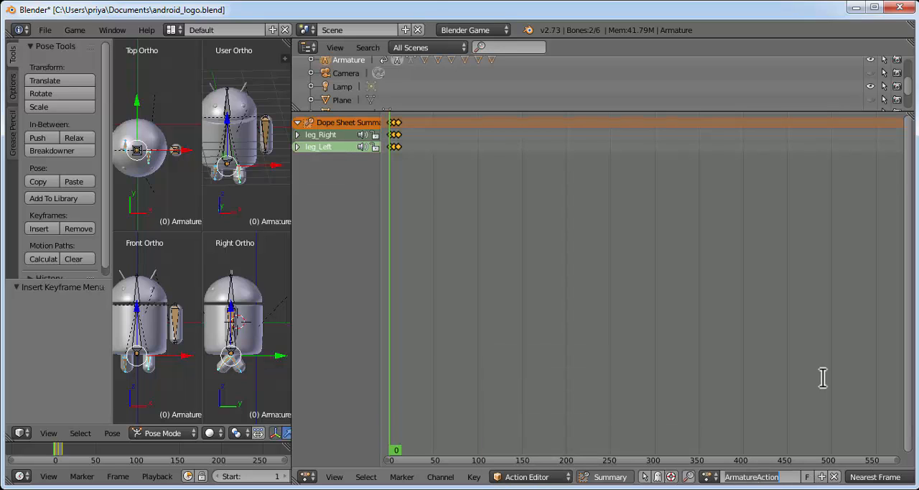
type("walking")
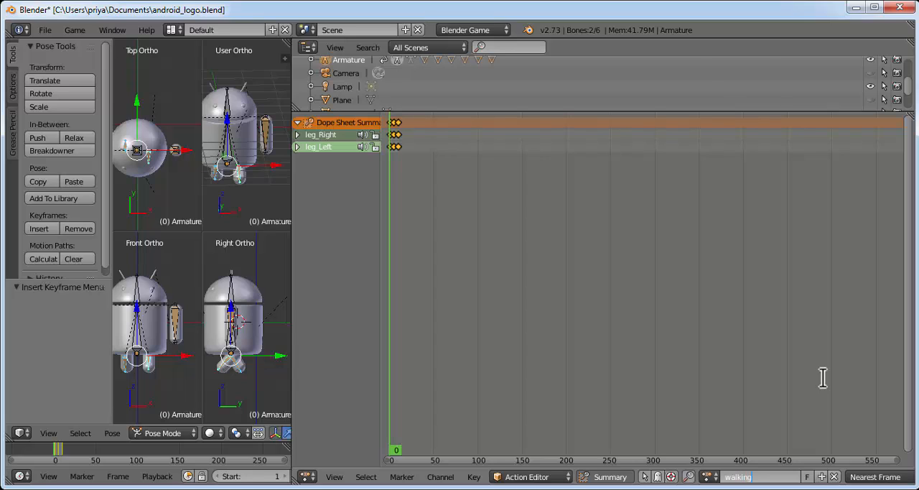
left_click(806, 477)
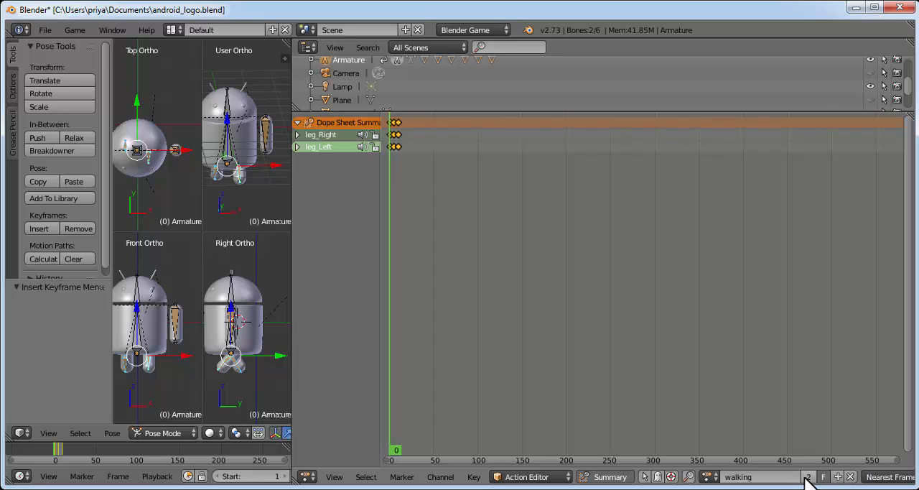
Create a new action from the walking action and name it "stand"
left_click(838, 477)
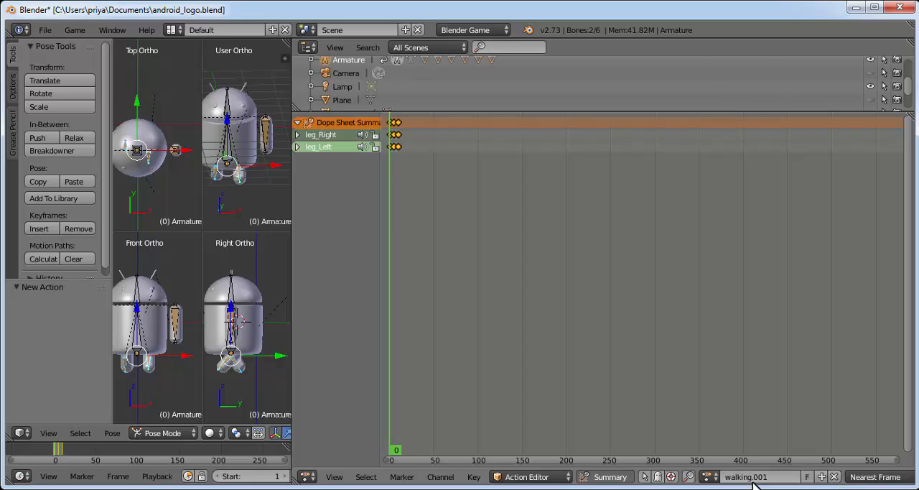
left_click(747, 477)
type("stand")
Delete all leg keyframes from the stand action
key("Right")
key("Right")
key("x")
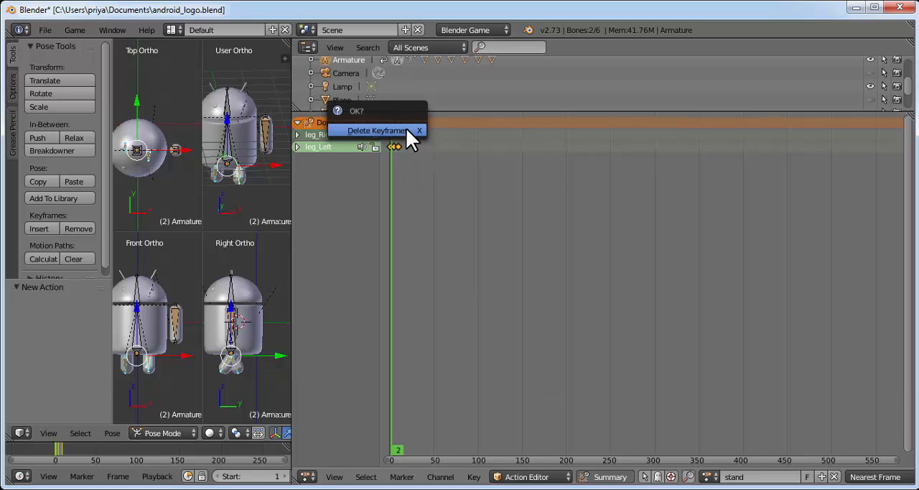
left_click(406, 128)
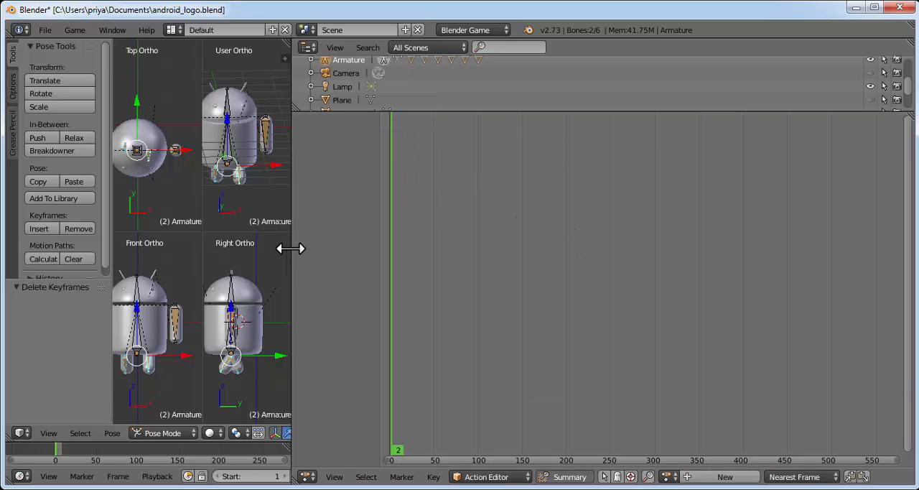
Enlarge the 3D view, select all of the armature's bones and clear all their pose transforms
left_click_drag(293, 248, 600, 240)
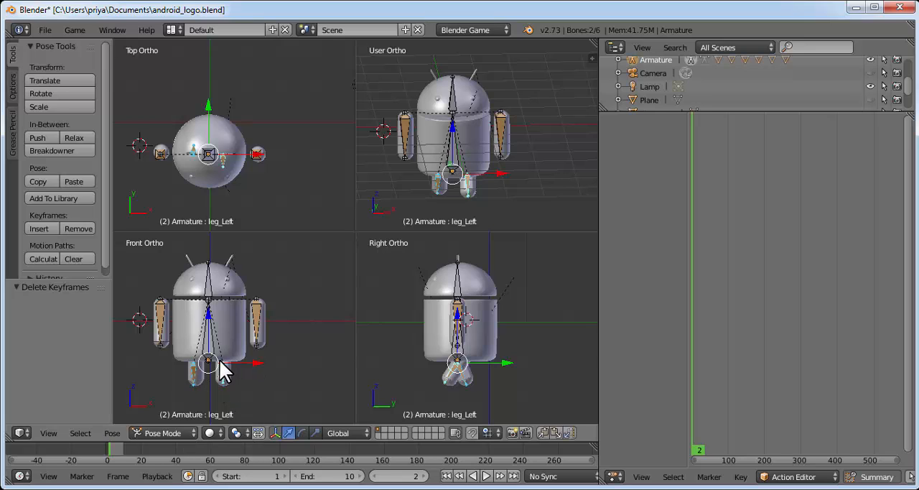
key("a")
key("a")
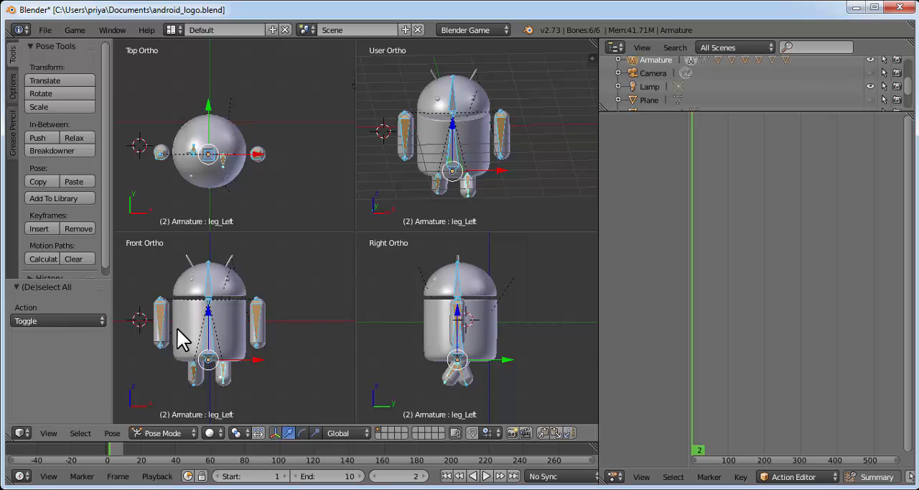
left_click(112, 433)
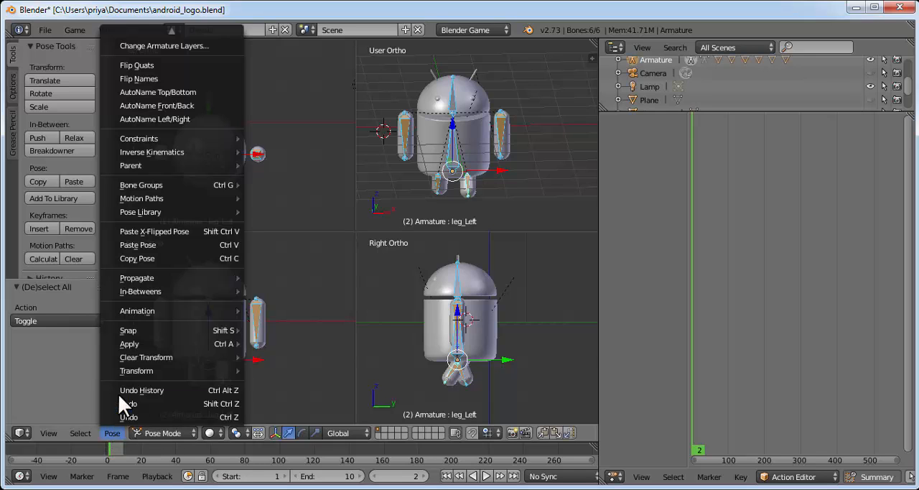
left_click(334, 476)
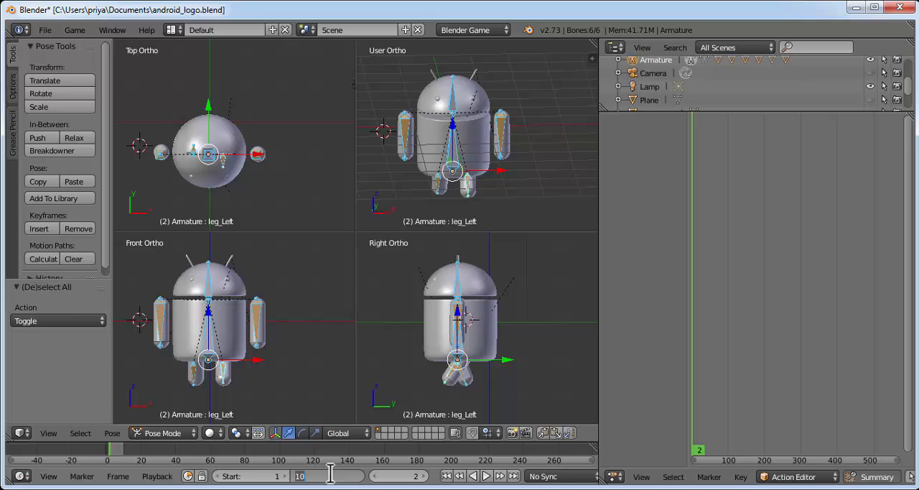
left_click(113, 428)
left_click(113, 429)
mouse_move(169, 356)
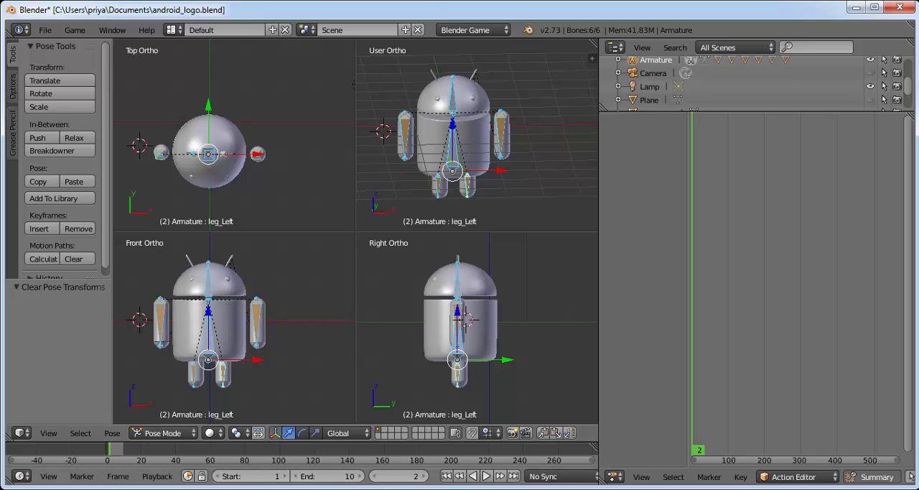
Set the animation's end frame to 1
left_click(353, 474)
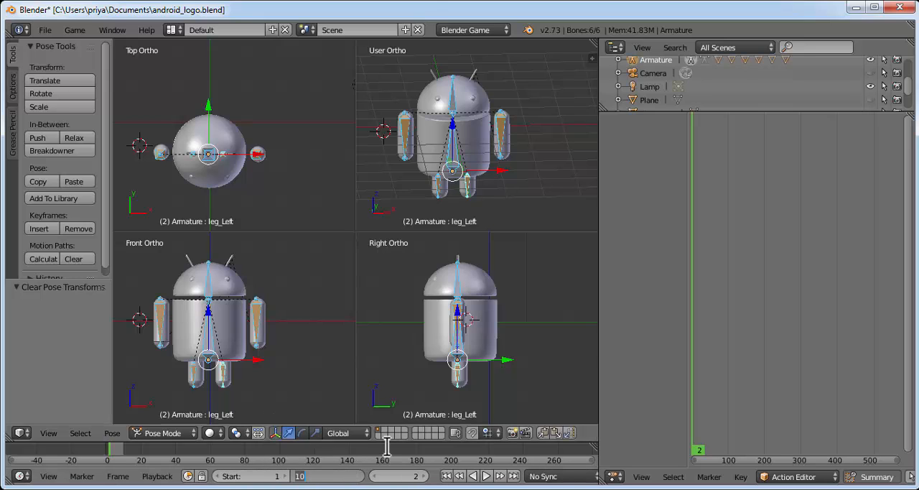
type("1")
key("Return")
Go to frame 1 and insert a LocRot keyframe for all bones in the rest pose
left_click(401, 474)
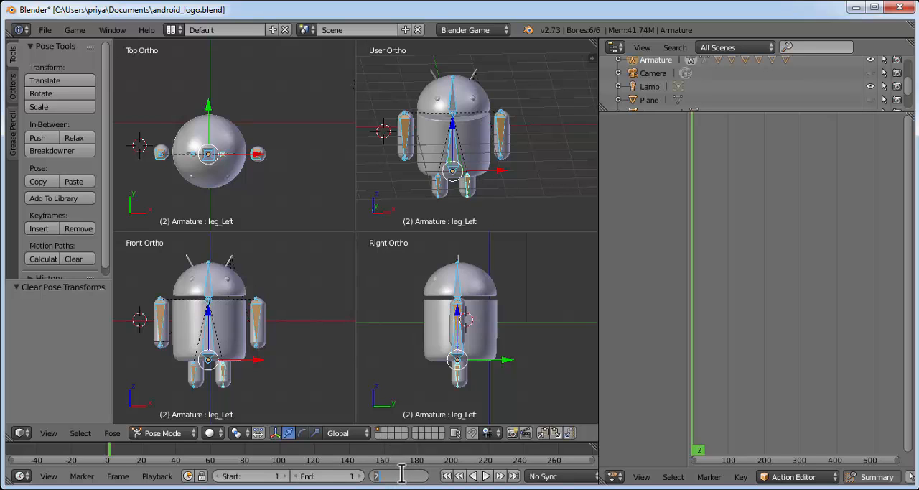
type("1")
key("Return")
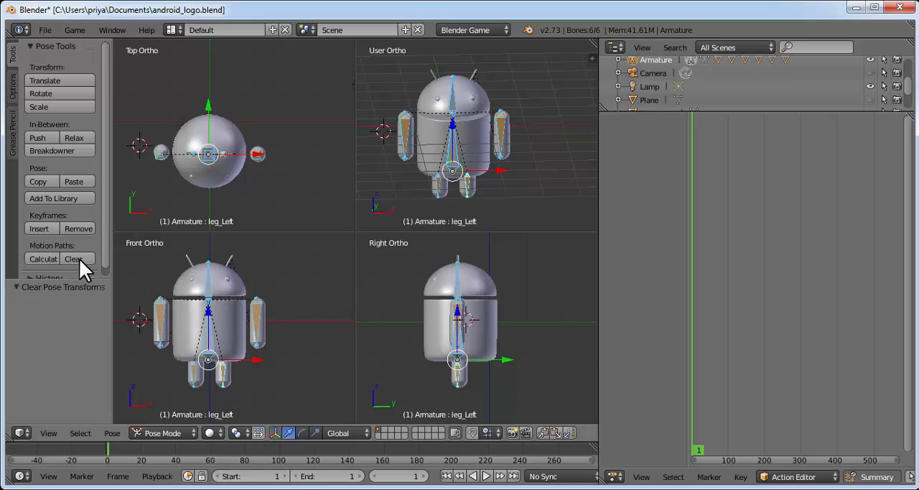
left_click(46, 226)
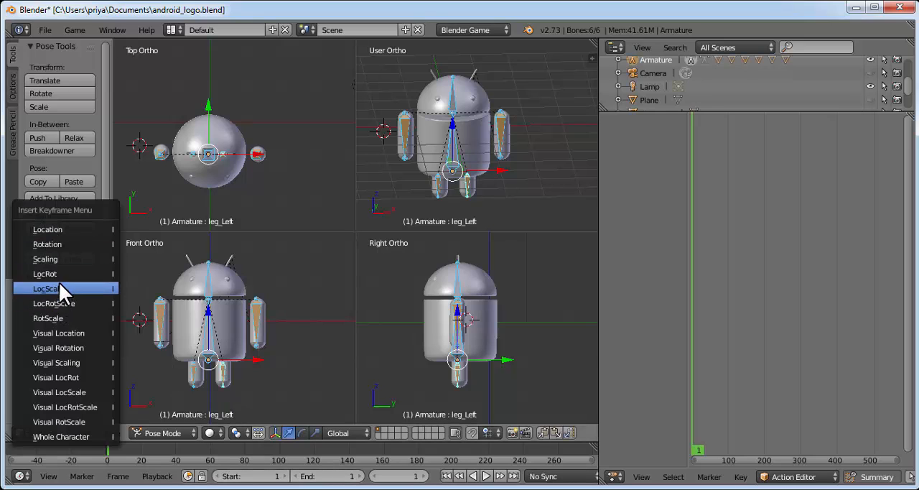
left_click(62, 276)
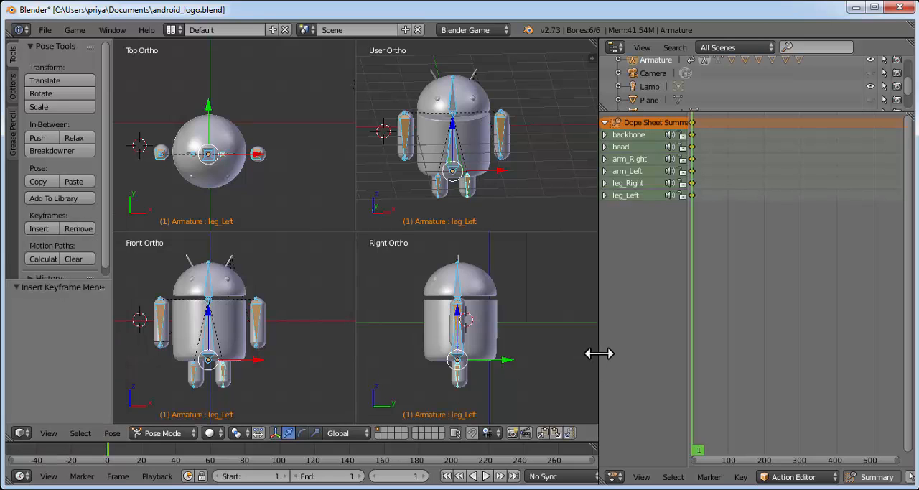
Enlarge the Action Editor and assign the stand action to the armature
left_click_drag(598, 352, 357, 337)
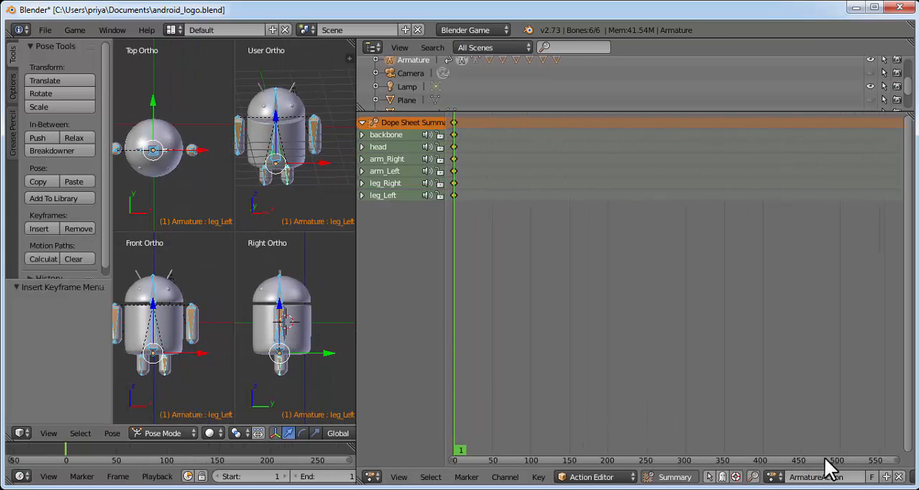
left_click(774, 477)
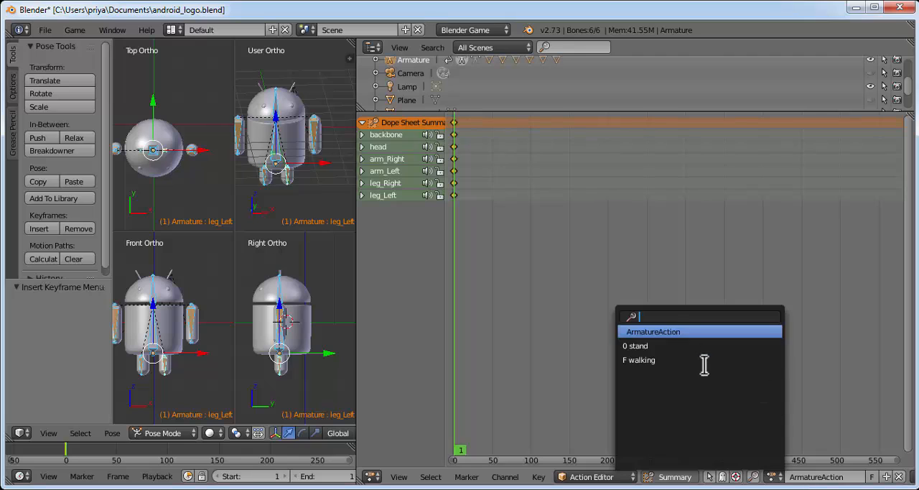
left_click(650, 346)
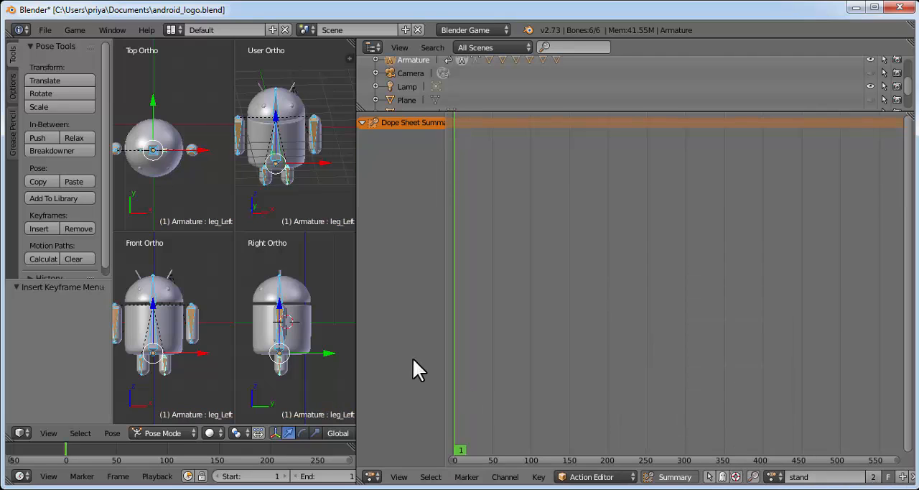
Enlarge the 3D view and switch the screen layout to Game Logic
left_click_drag(413, 304, 801, 305)
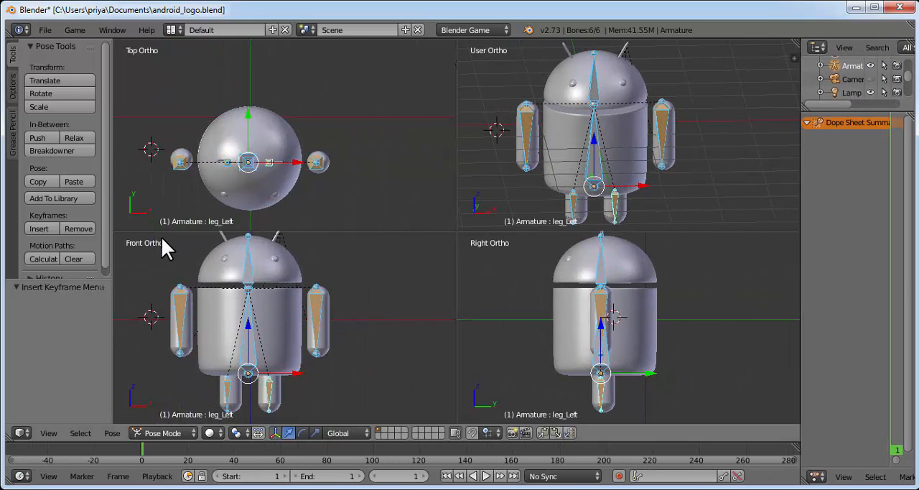
left_click(172, 29)
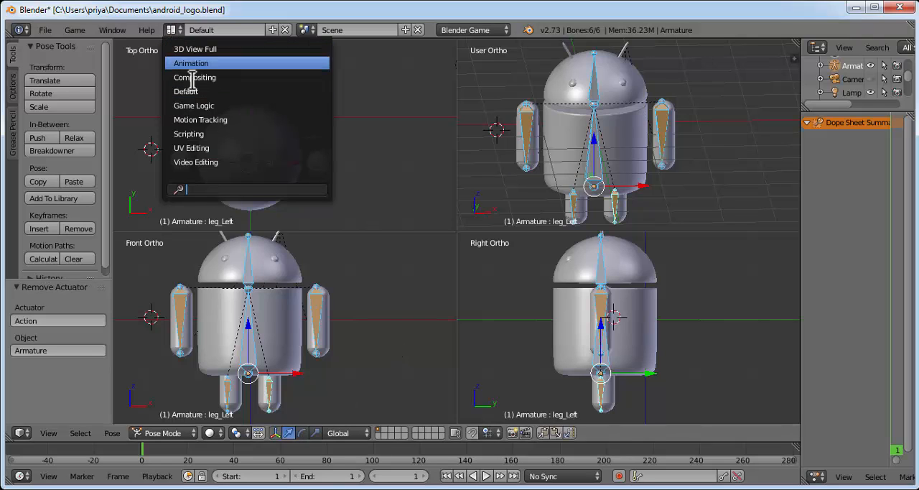
left_click(206, 106)
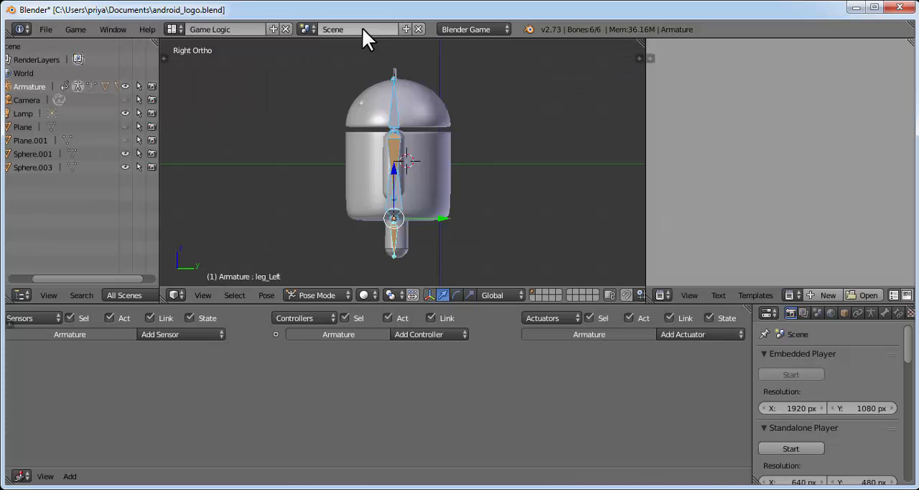
Switch the armature from Pose Mode to Object Mode and maximize the program window
left_click(484, 30)
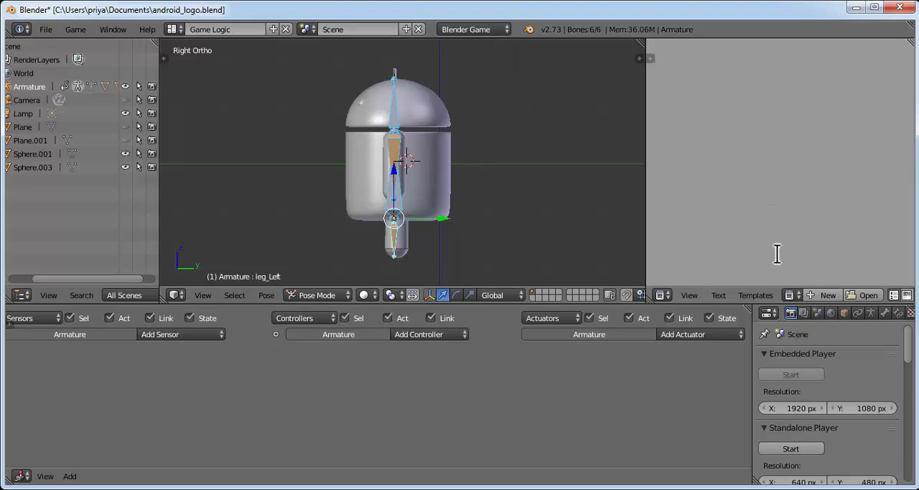
left_click(207, 294)
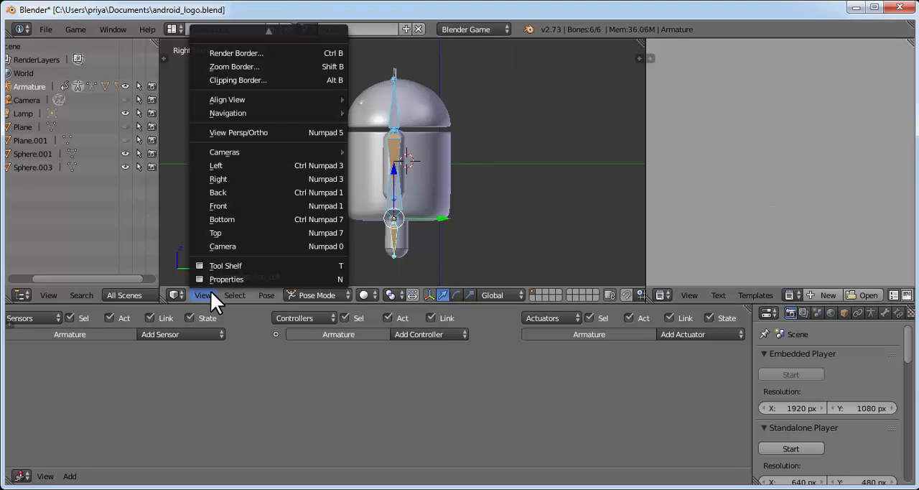
left_click(246, 179)
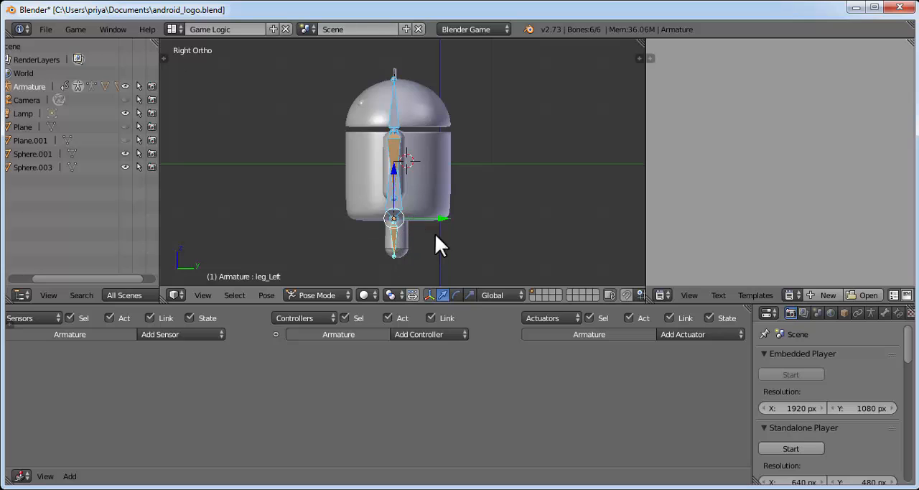
left_click(328, 291)
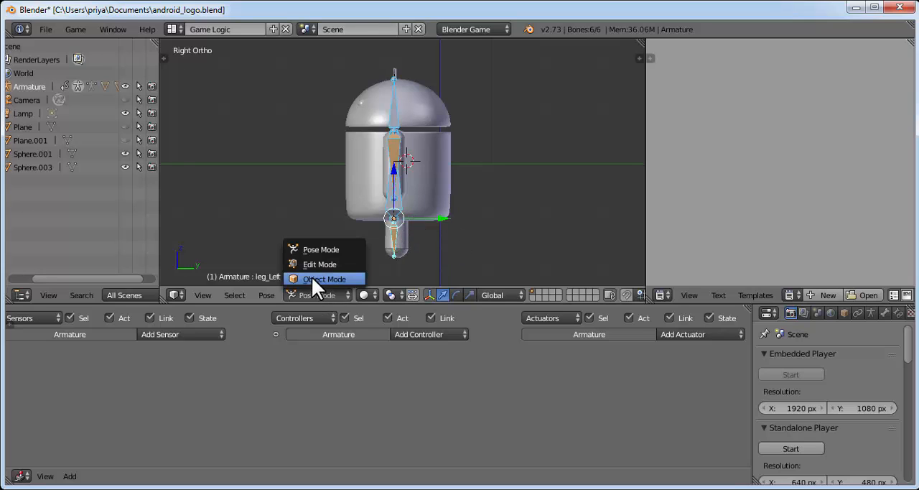
left_click(321, 275)
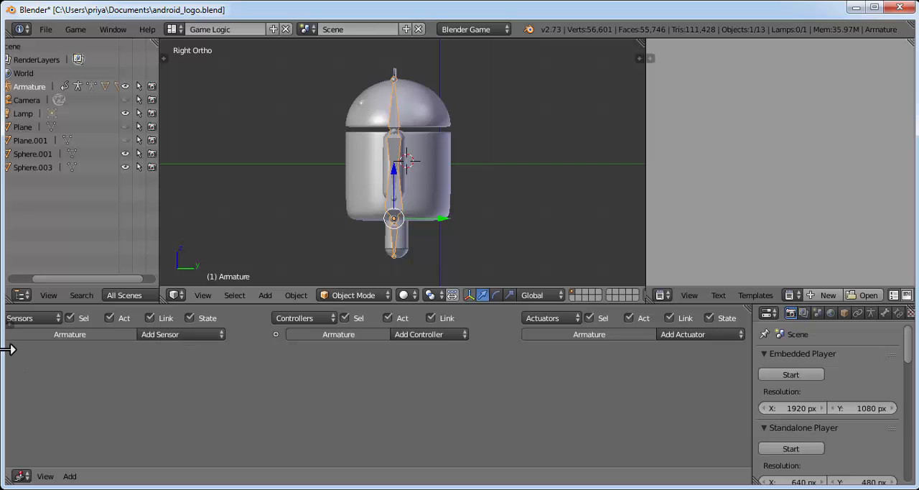
mouse_move(2, 350)
left_mouse_down()
mouse_move(37, 352)
mouse_move(2, 351)
left_mouse_up()
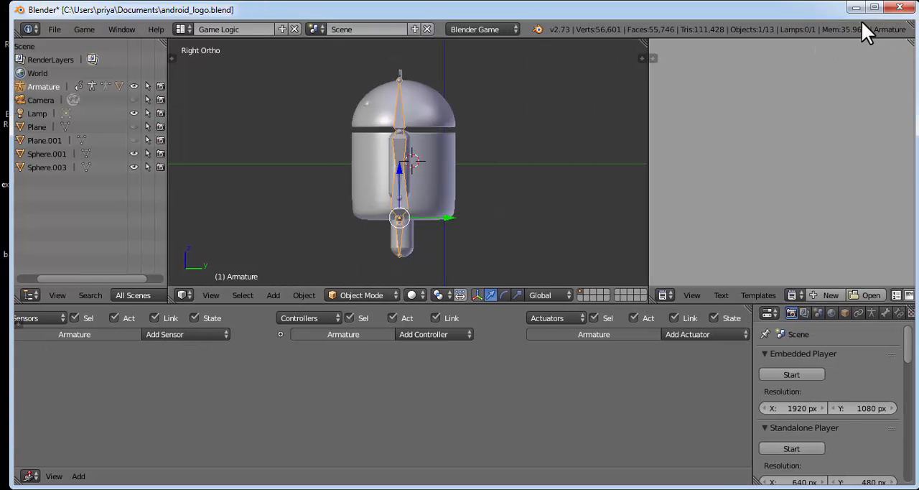
left_click(874, 7)
Add a Keyboard sensor, an And controller and an Action actuator to the armature
left_click(198, 336)
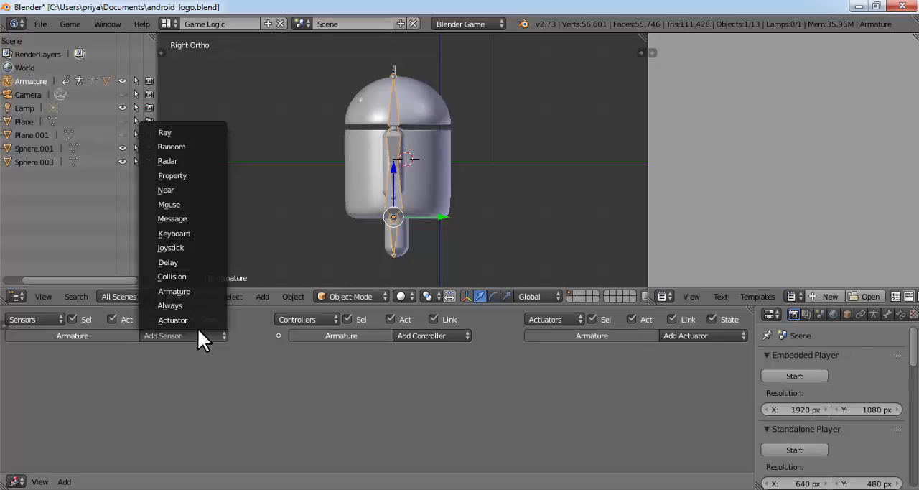
left_click(191, 234)
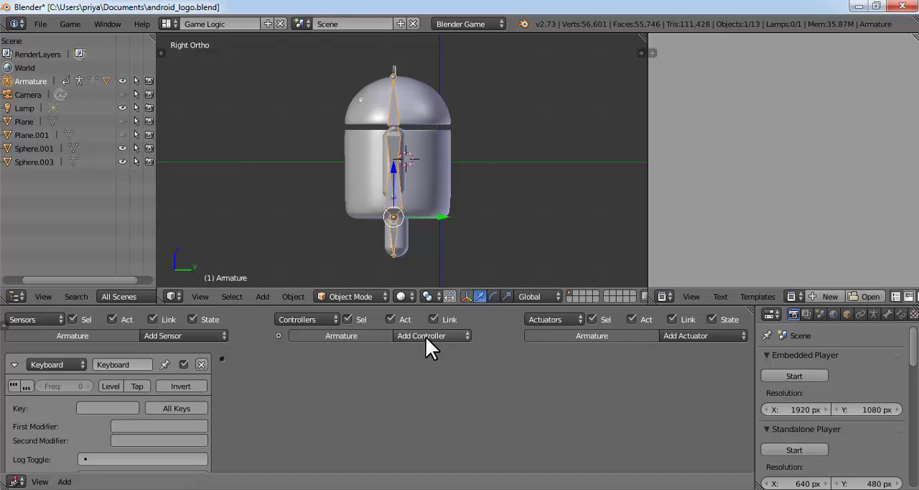
left_click(425, 336)
left_click(426, 355)
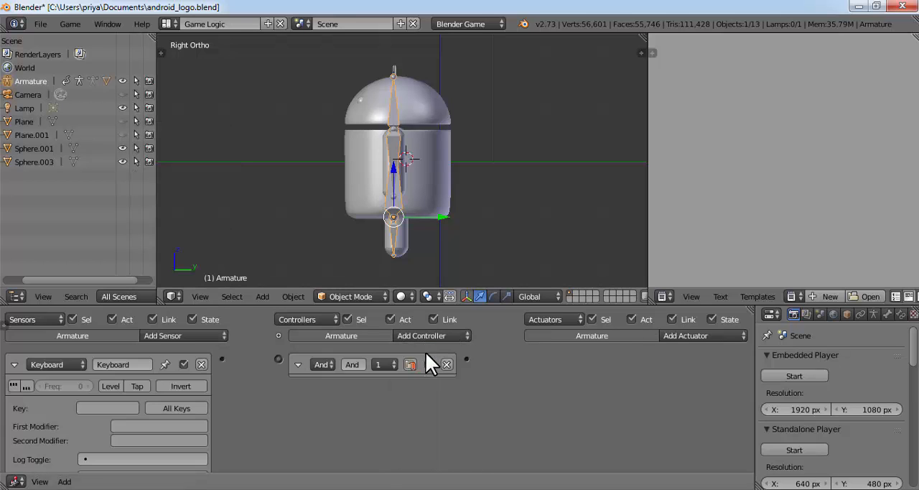
left_click(719, 335)
left_click(718, 306)
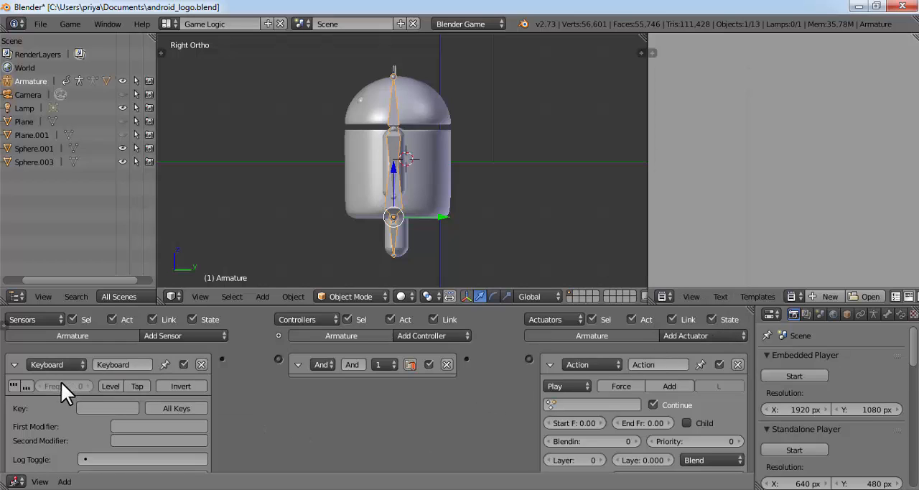
Assign Up Arrow to the Keyboard sensor and link it through the And controller to the Action actuator
left_click(97, 409)
key("Up")
left_click_drag(221, 359, 278, 358)
left_click_drag(521, 358, 529, 358)
Set the Action actuator to the walking action with start frame 1 and end frame 10
left_click(588, 405)
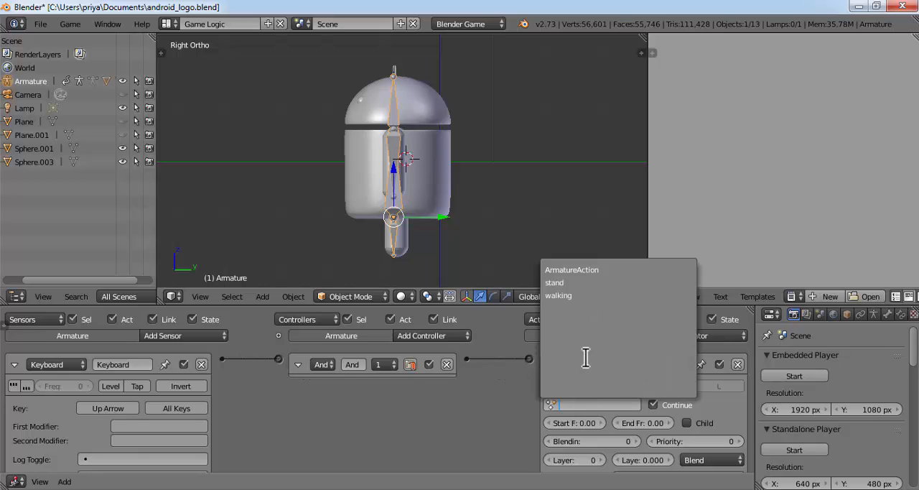
left_click(578, 295)
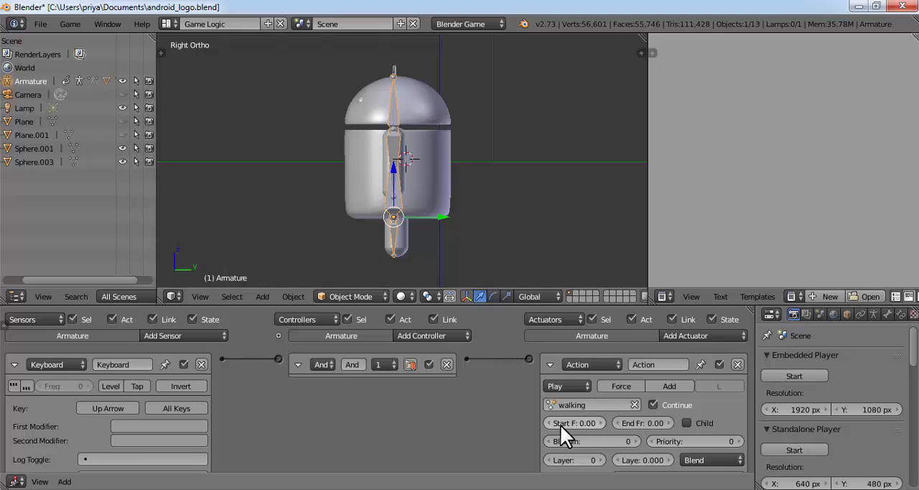
left_click(600, 422)
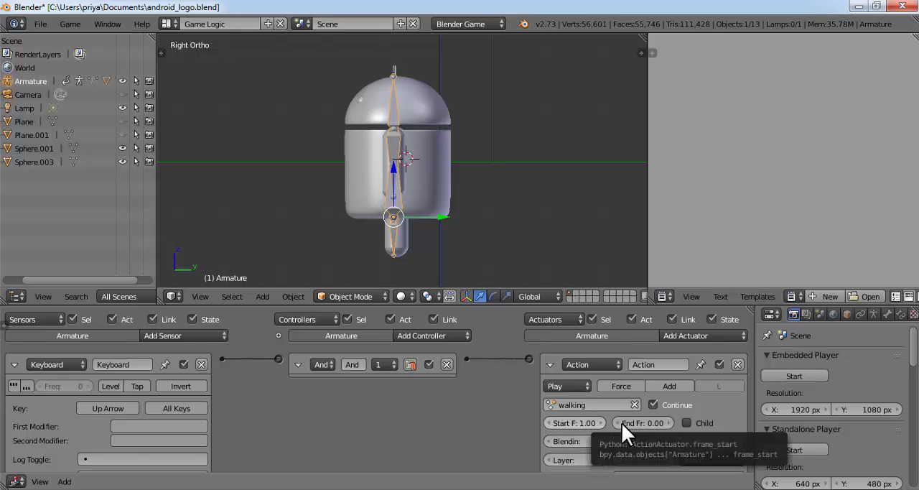
left_click(621, 422)
type("10")
key("Return")
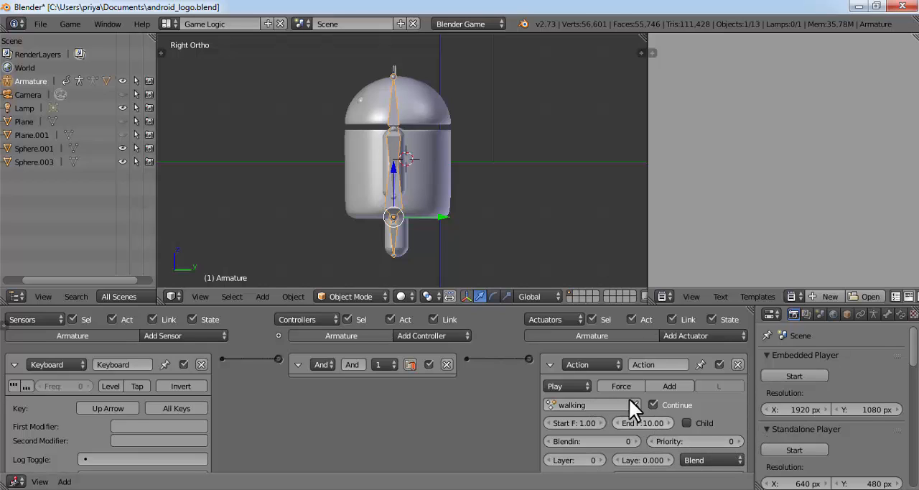
Try the walking actuator with the Play action type in the embedded player
left_click(571, 386)
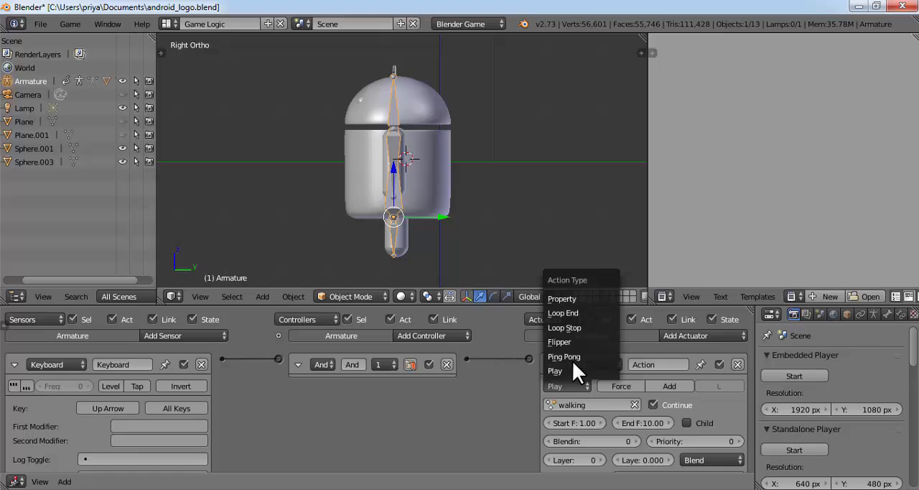
left_click(581, 324)
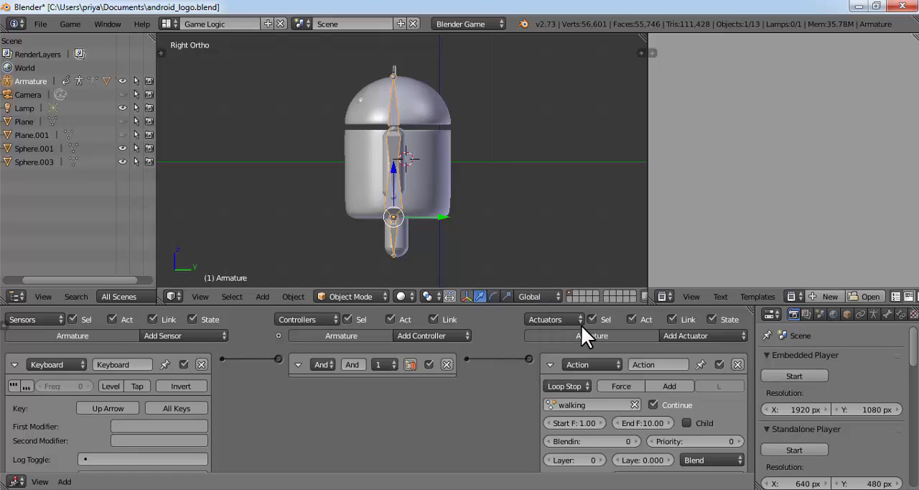
left_click(569, 382)
left_click(568, 369)
left_click(808, 376)
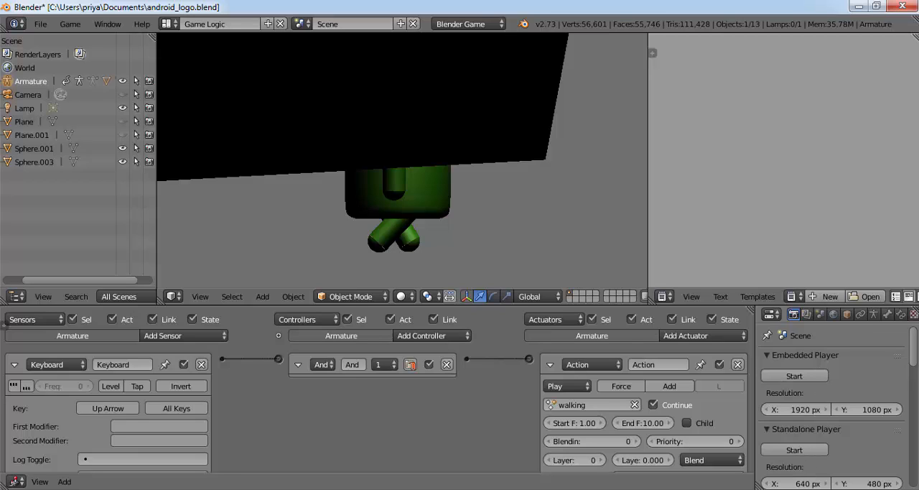
key("Escape")
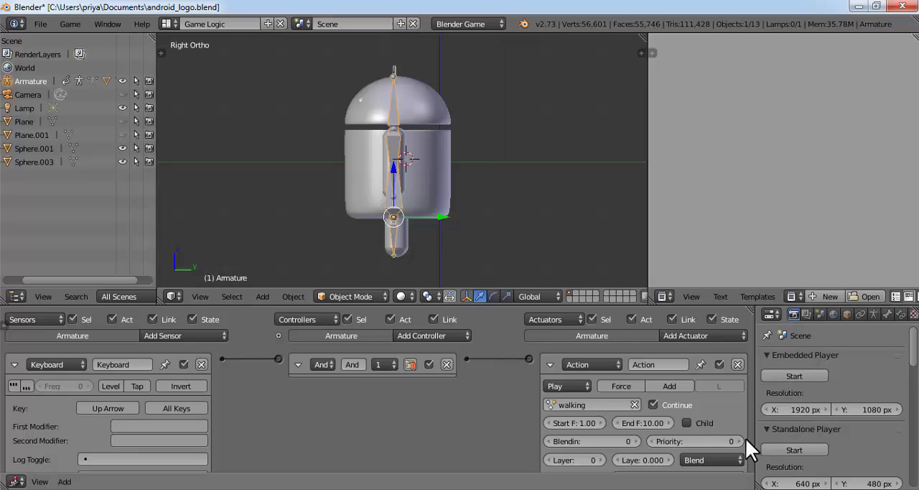
Set the walking actuator's type to Loop Stop and test walking with Up Arrow in the embedded player
left_click(566, 386)
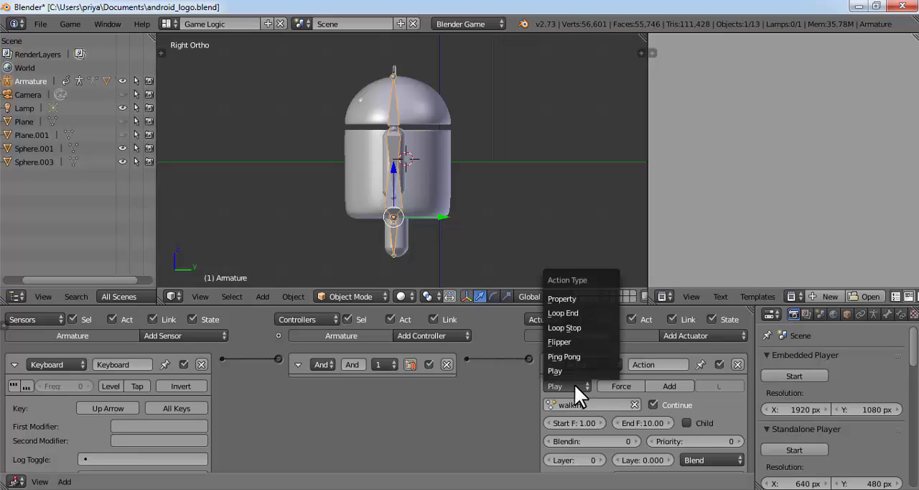
left_click(566, 329)
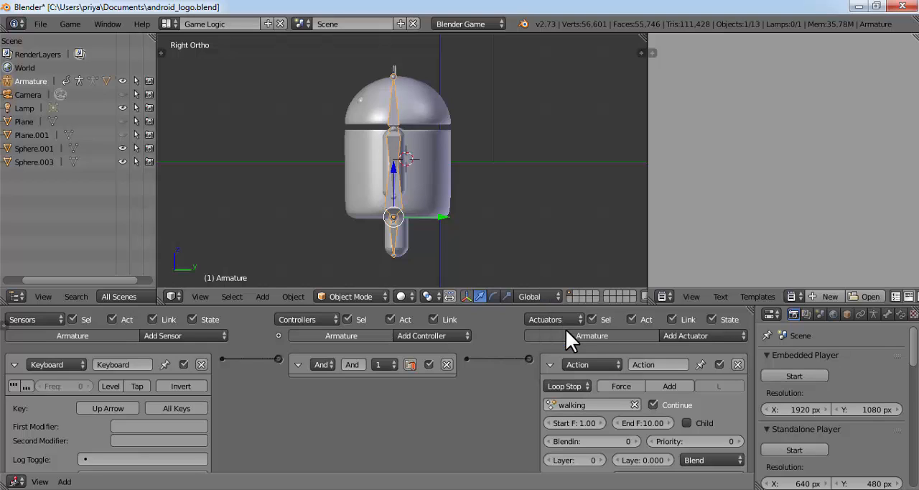
left_click(790, 370)
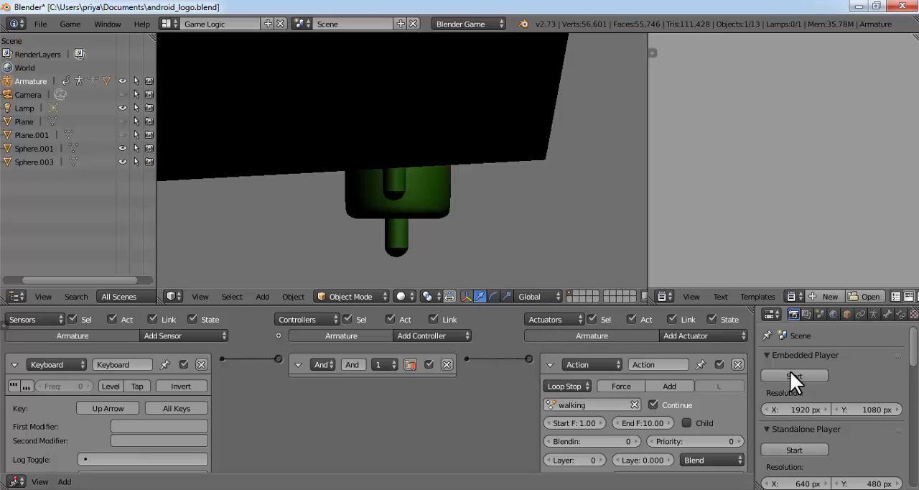
key("Up")
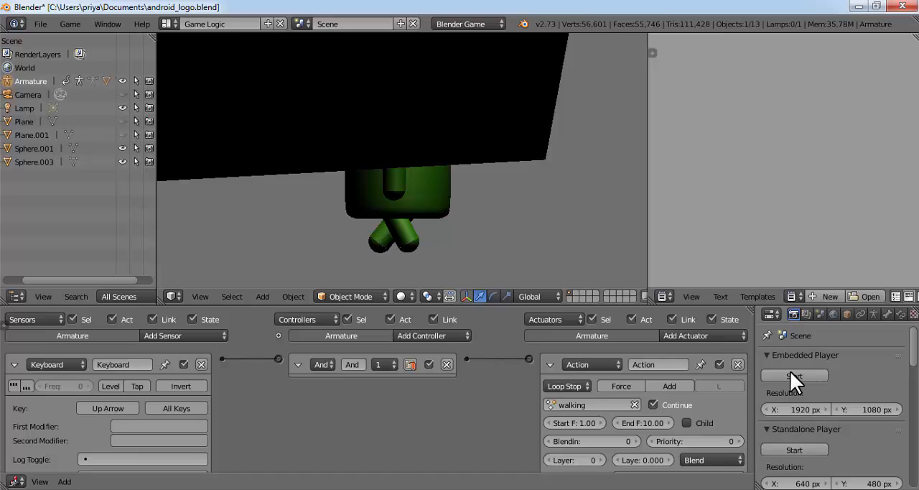
key("Escape")
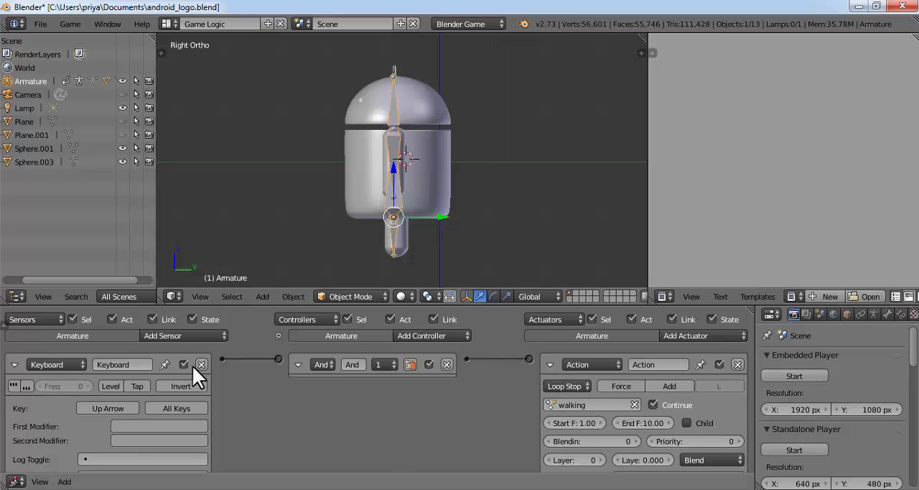
Collapse the Keyboard sensor and walking actuator, and add an Always sensor, a second And controller and a second Action actuator
left_click(15, 365)
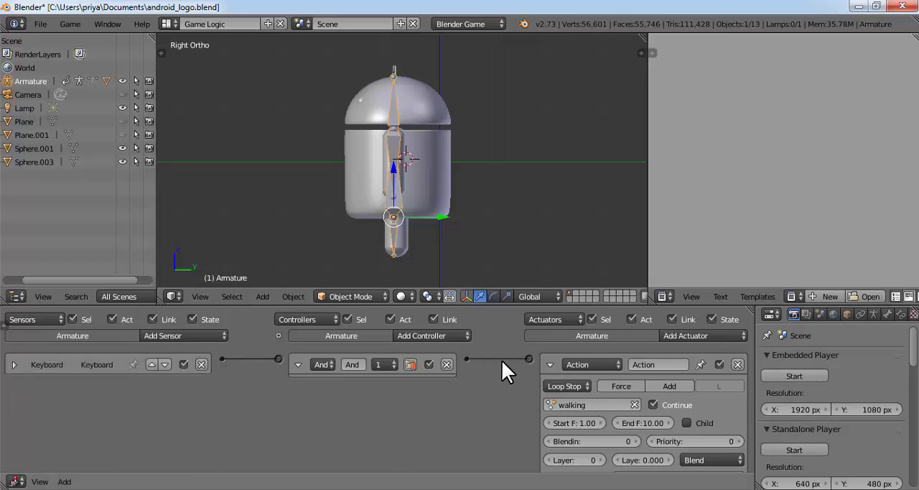
left_click(550, 364)
left_click(219, 335)
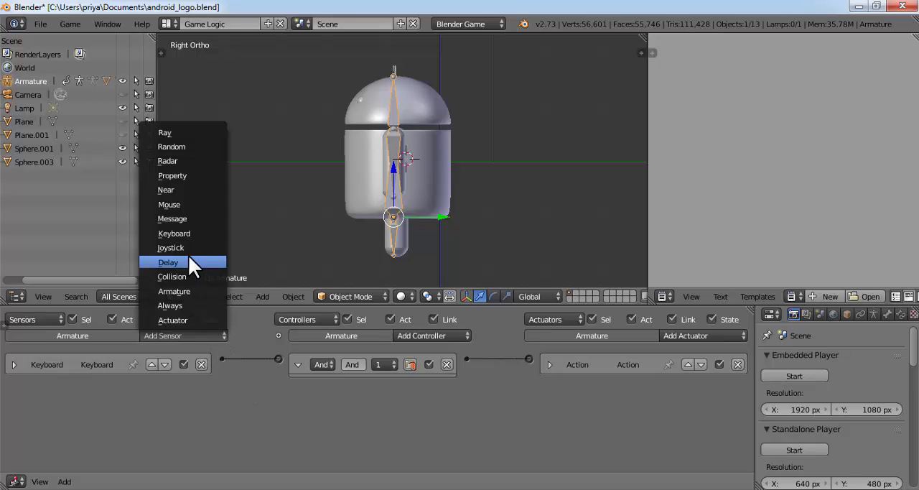
left_click(185, 305)
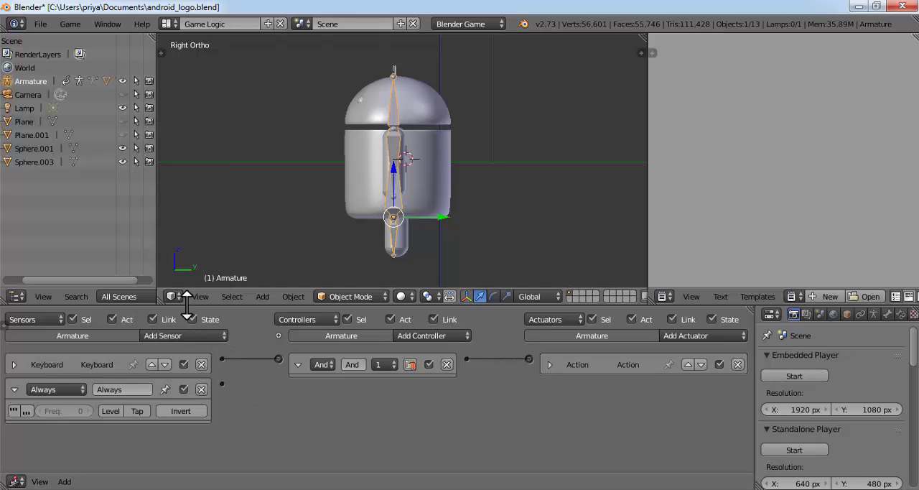
left_click(416, 336)
left_click(420, 362)
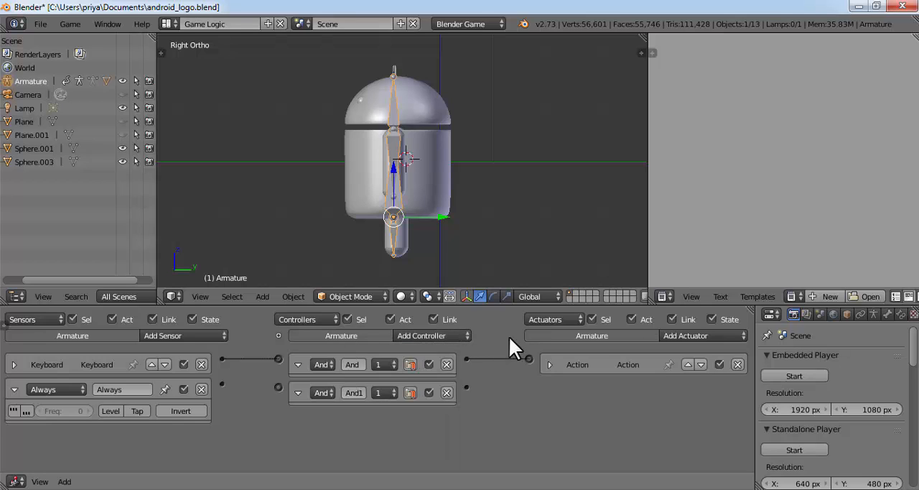
left_click(702, 343)
left_click(702, 310)
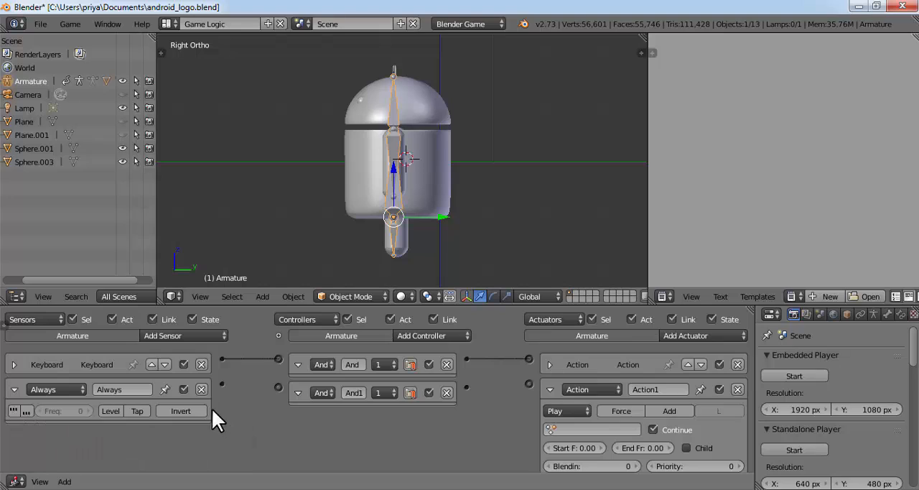
Link the Always sensor through the second And controller to the new actuator, and set that actuator to Loop Stop with the stand action
left_click_drag(221, 384, 278, 387)
left_click_drag(465, 386, 528, 384)
left_click(580, 410)
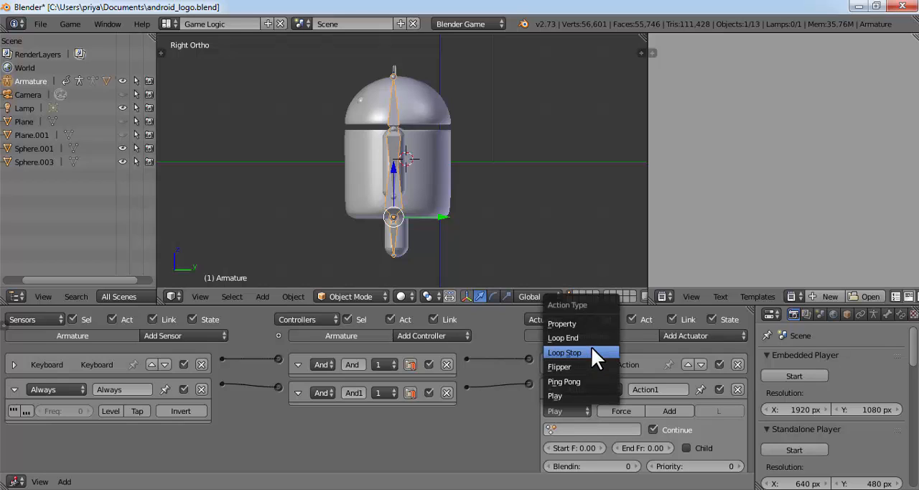
left_click(591, 352)
left_click(586, 429)
left_click(583, 306)
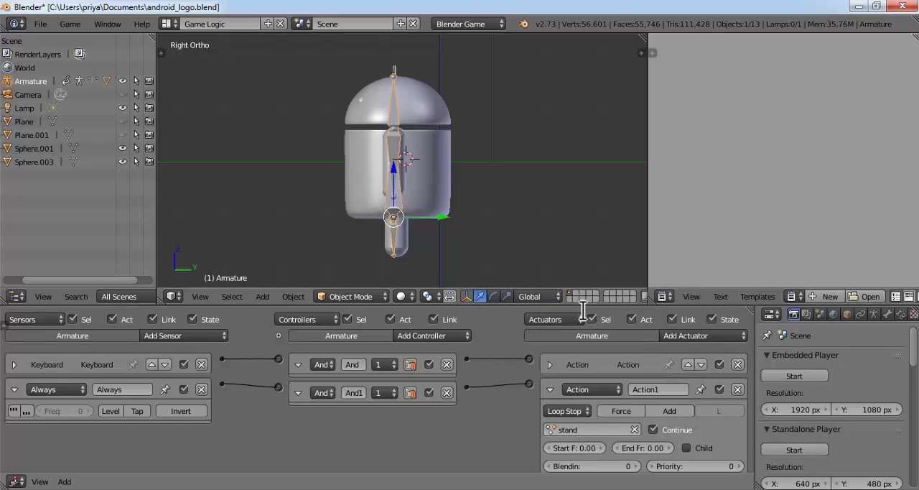
Set the stand actuator's start and end frames to 1 and its priority to 0
left_click(588, 447)
type("1")
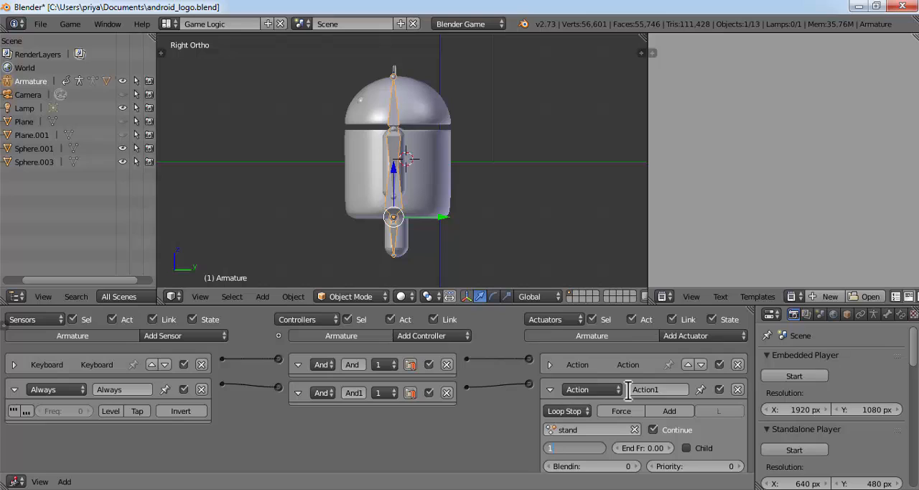
key("Return")
left_click(639, 447)
type("1")
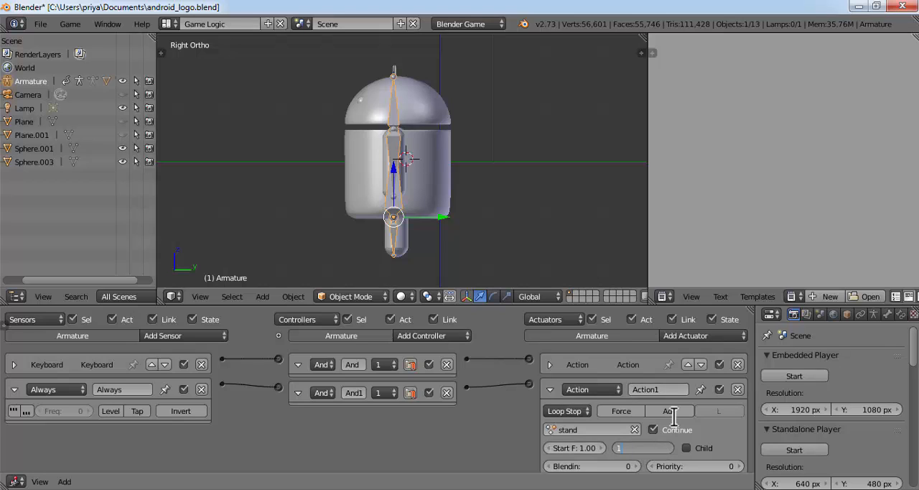
key("Return")
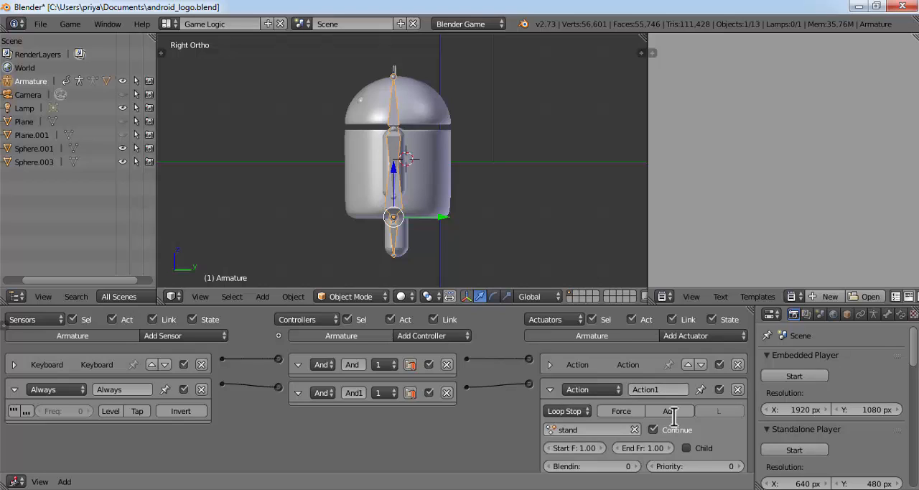
left_click(738, 466)
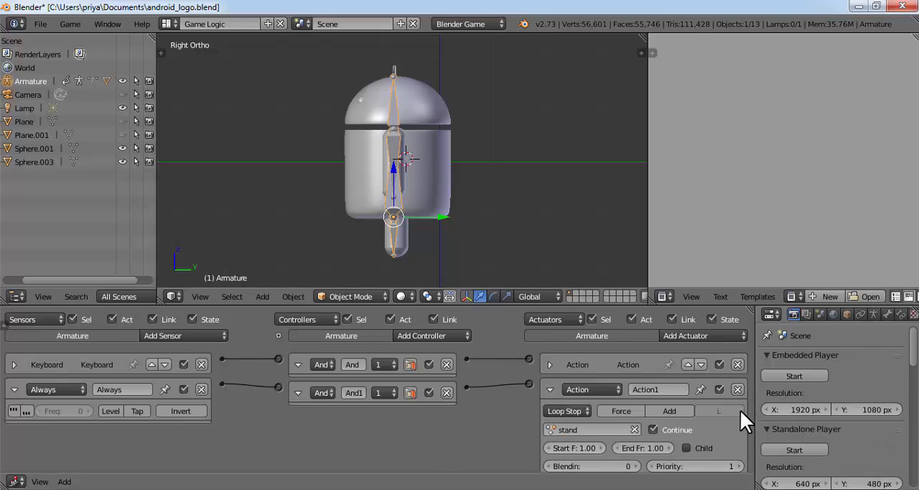
left_click(653, 465)
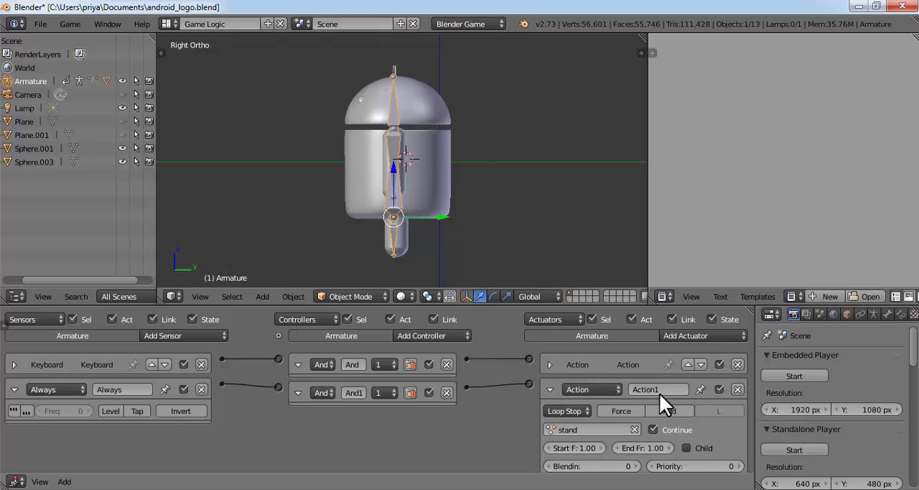
Set the stand actuator's priority to 1 and test the stand and walking actions in the embedded player
left_click(786, 373)
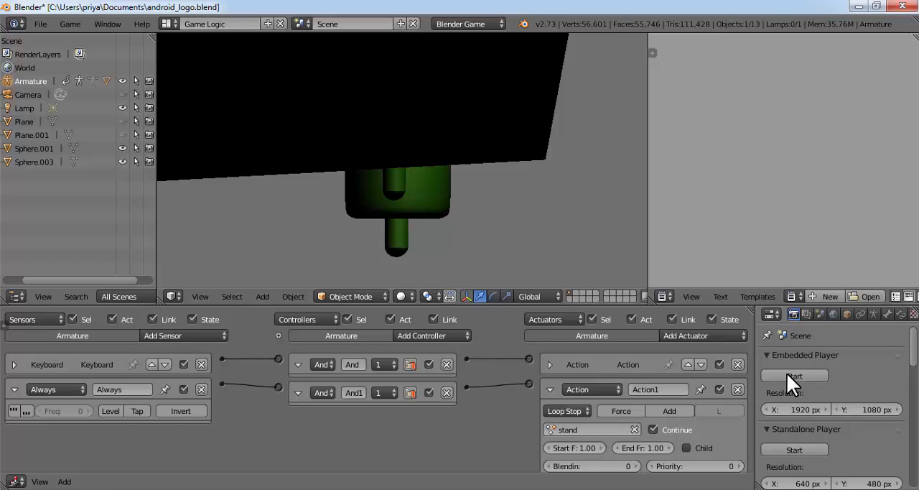
key("Escape")
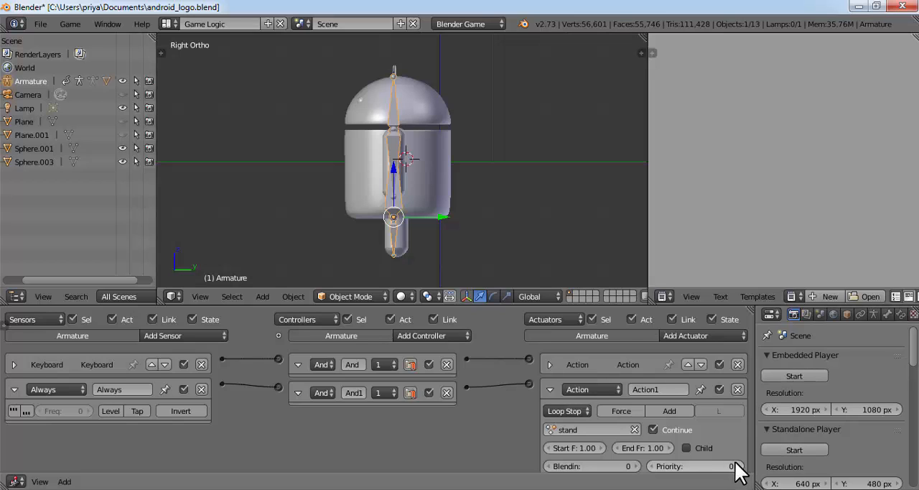
left_click(803, 373)
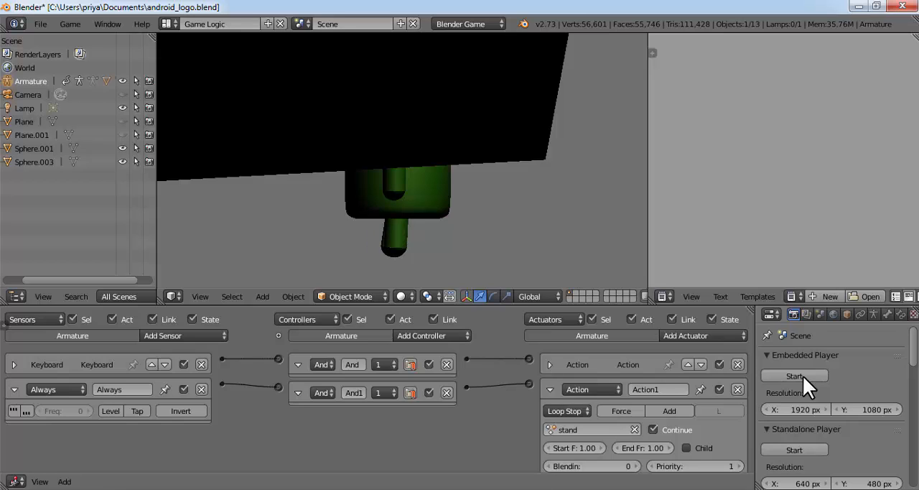
key("Escape")
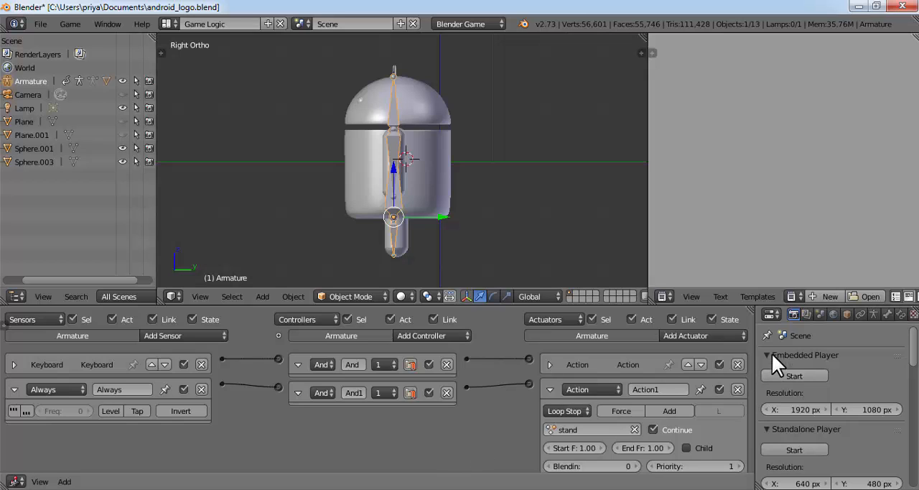
left_click(797, 375)
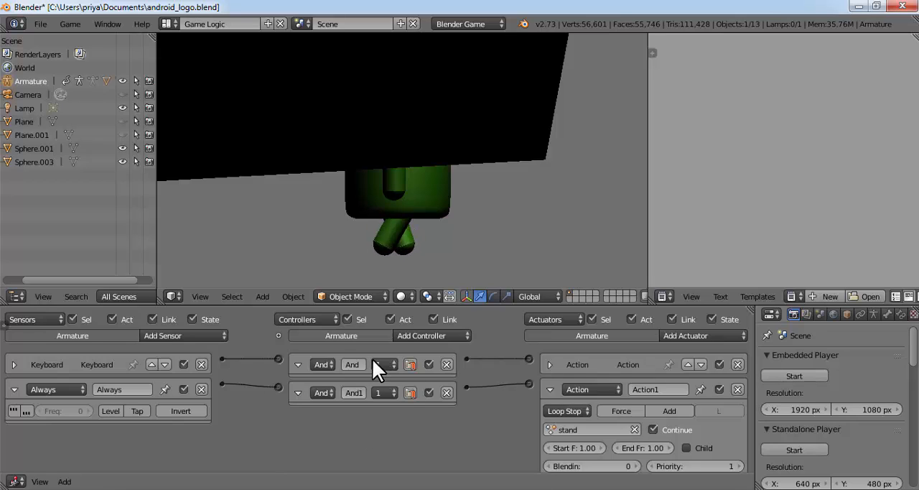
key("Escape")
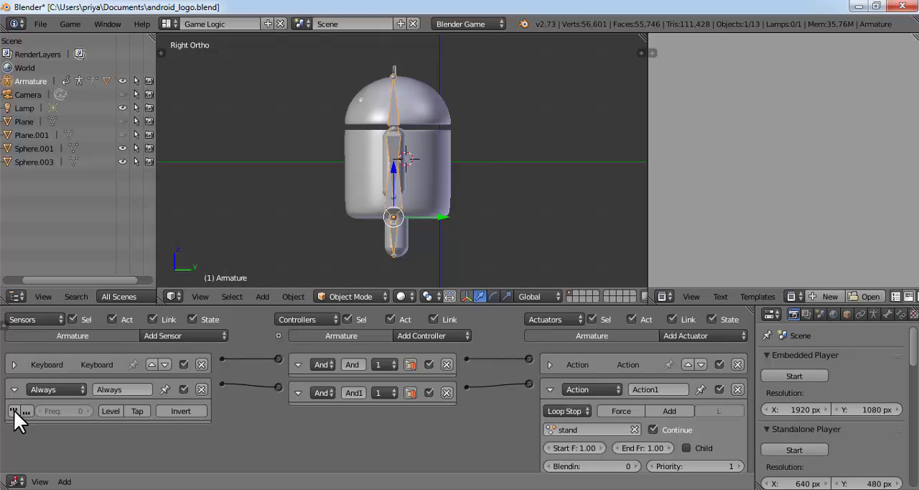
Enable true-level triggering on the Always sensor and test the actions in the embedded player
left_click(14, 410)
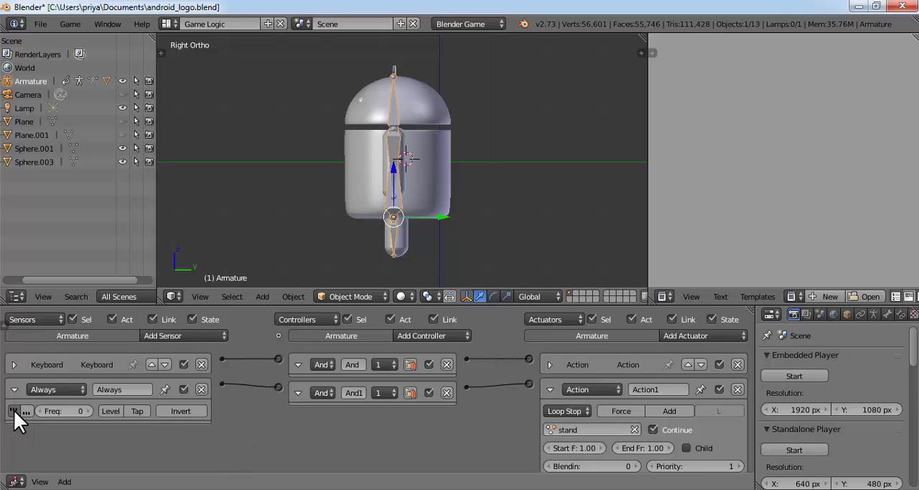
left_click(786, 374)
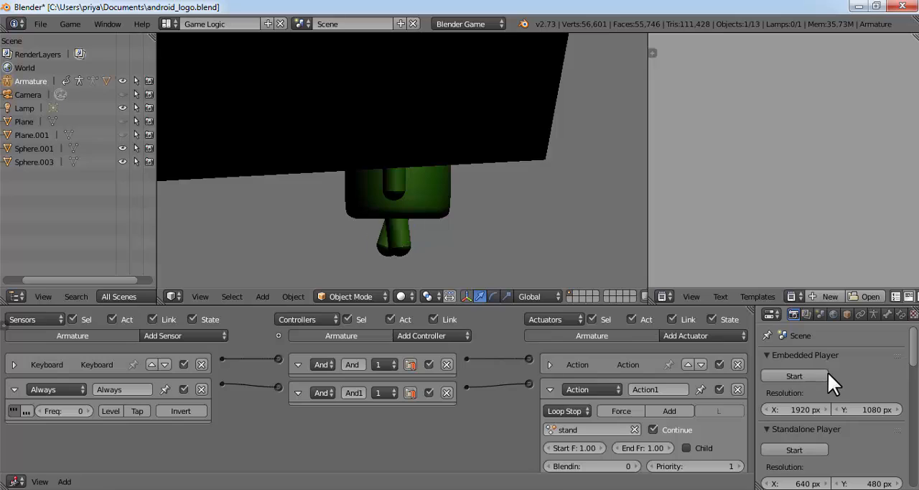
key("Escape")
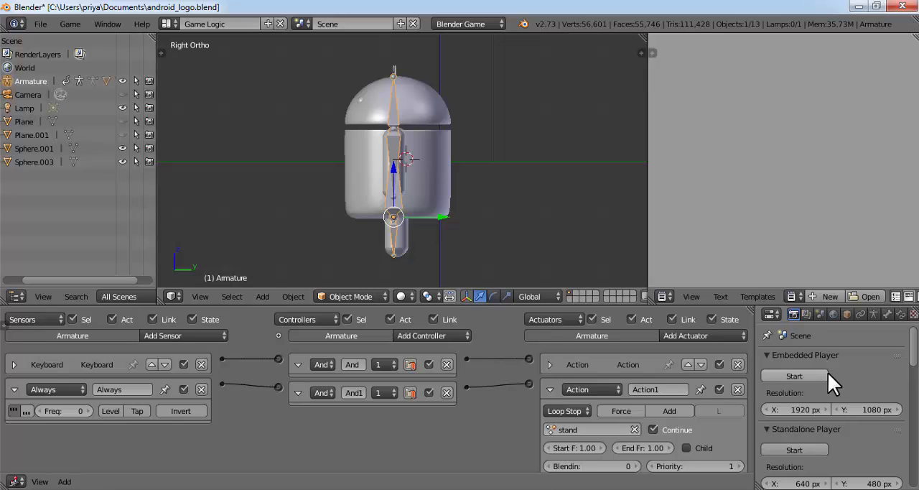
Switch to the Default screen layout with a wider Action Editor, and put the armature in Pose Mode
left_click(168, 24)
left_click(188, 82)
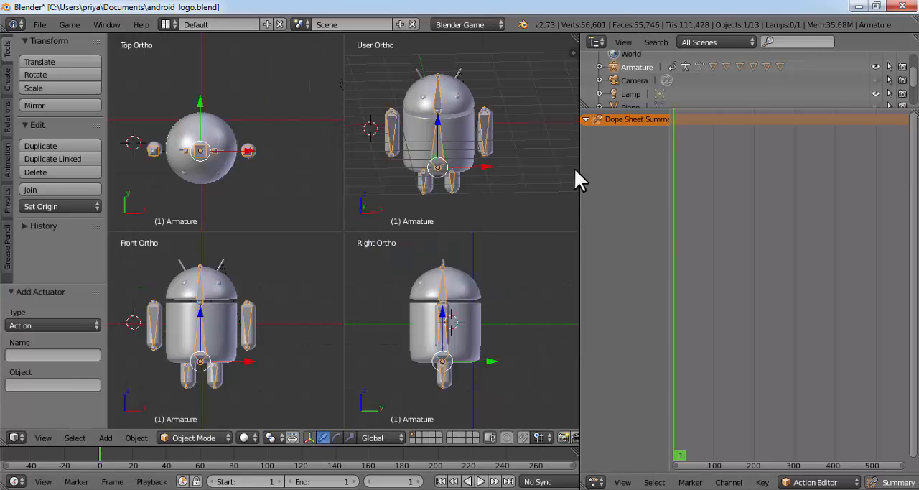
left_click_drag(578, 170, 396, 164)
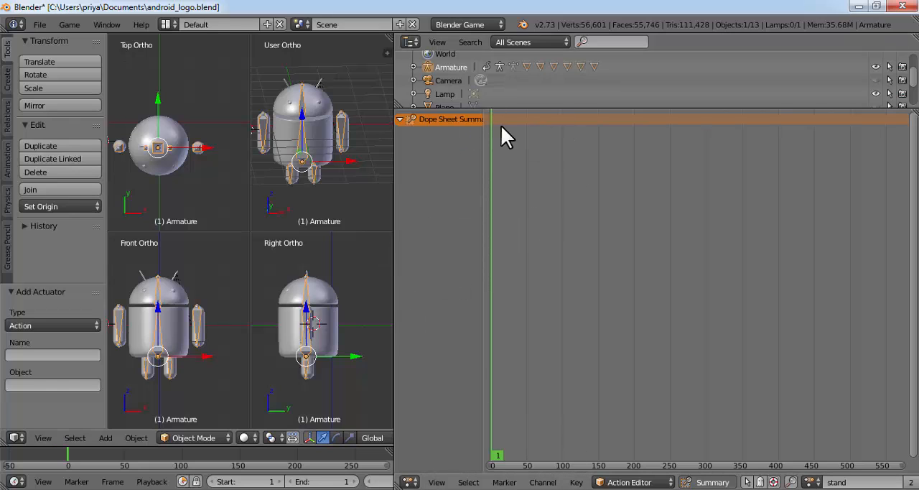
key("a")
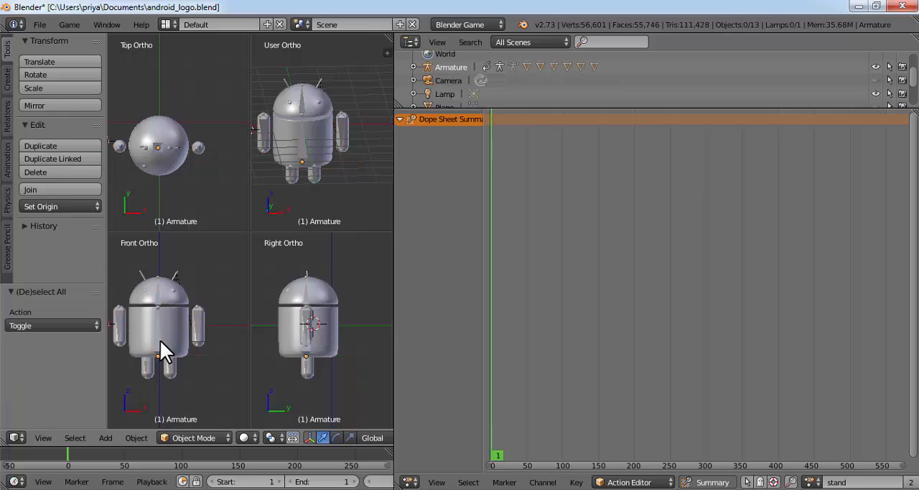
key("a")
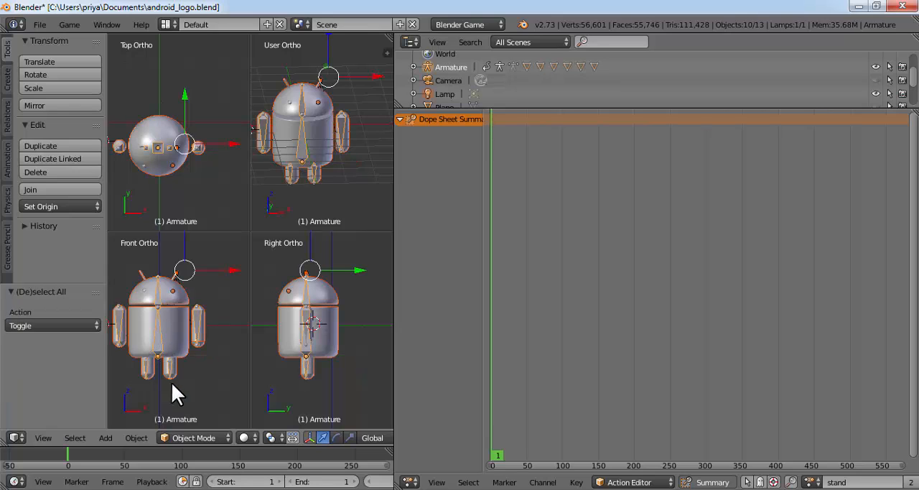
left_click(195, 437)
left_click(203, 392)
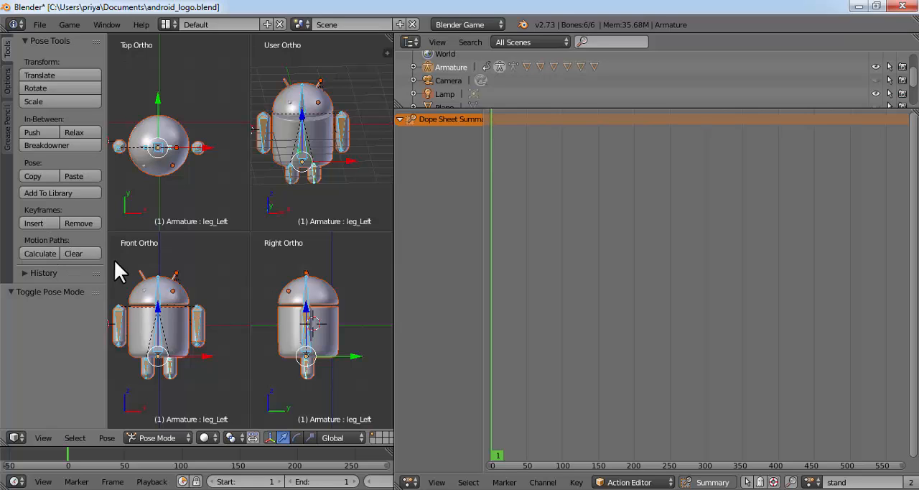
Clear all transforms on the selected bones and insert keyframes for them at frame 1 of the stand action
left_click(106, 438)
mouse_move(135, 360)
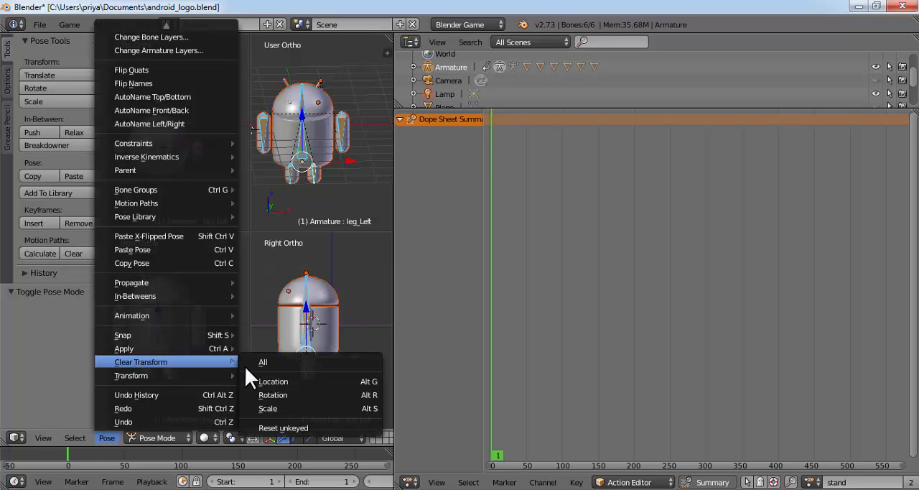
left_click(262, 361)
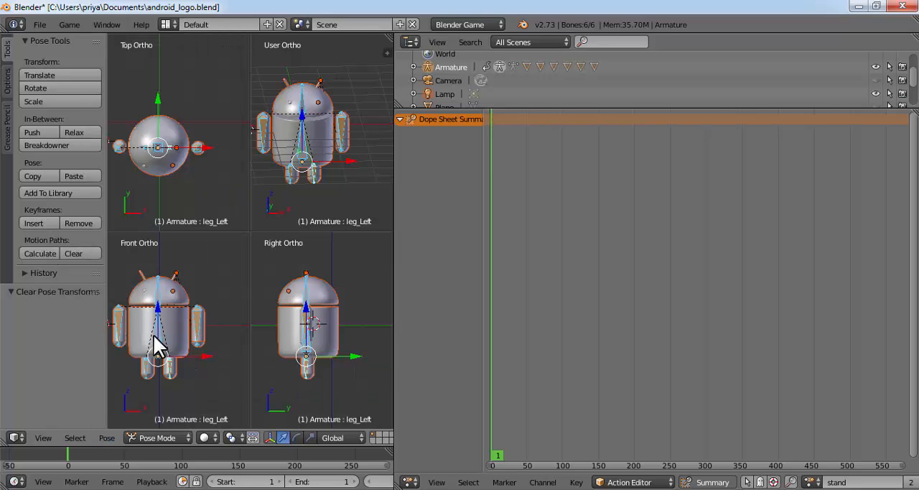
left_click(40, 223)
left_click(63, 222)
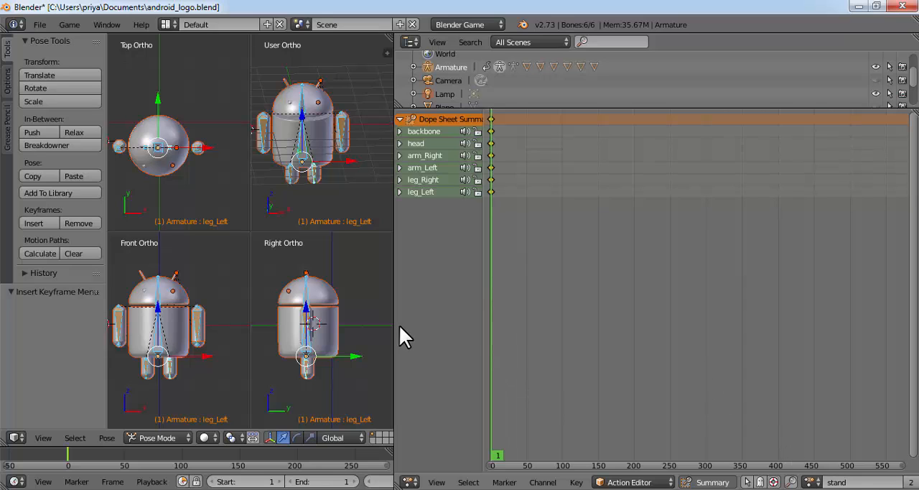
Duplicate the stand action as stand.001 with a fake user, and reassign the stand action to the armature
left_click_drag(392, 323, 348, 323)
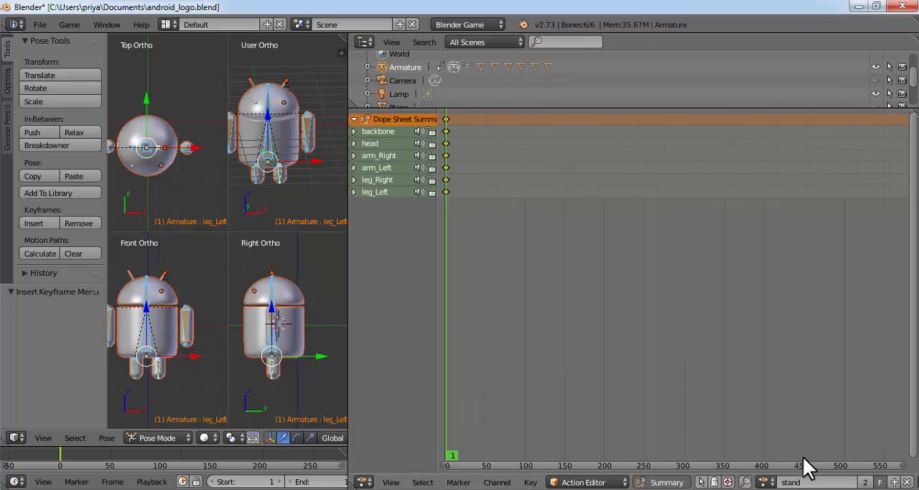
left_click(892, 482)
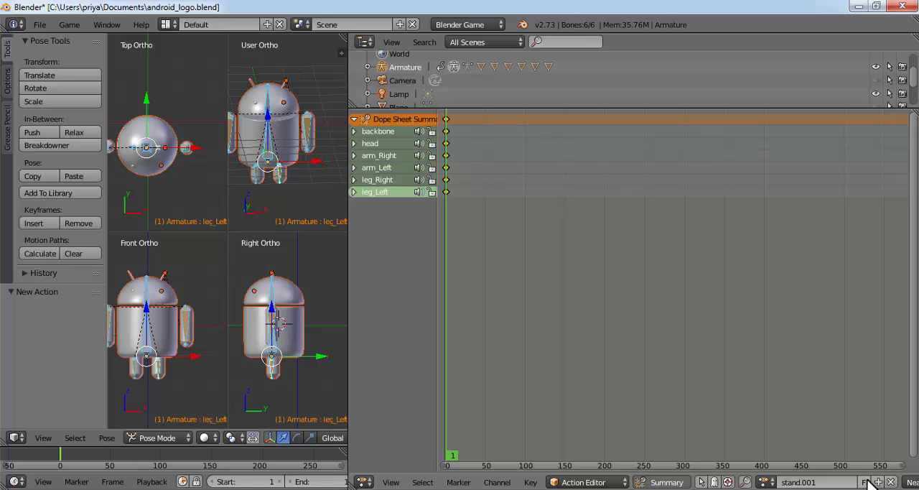
left_click(866, 481)
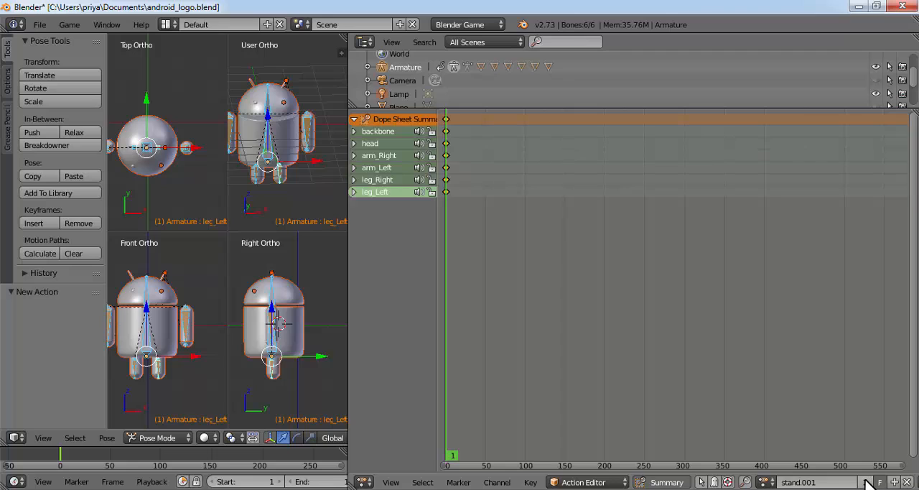
left_click(765, 480)
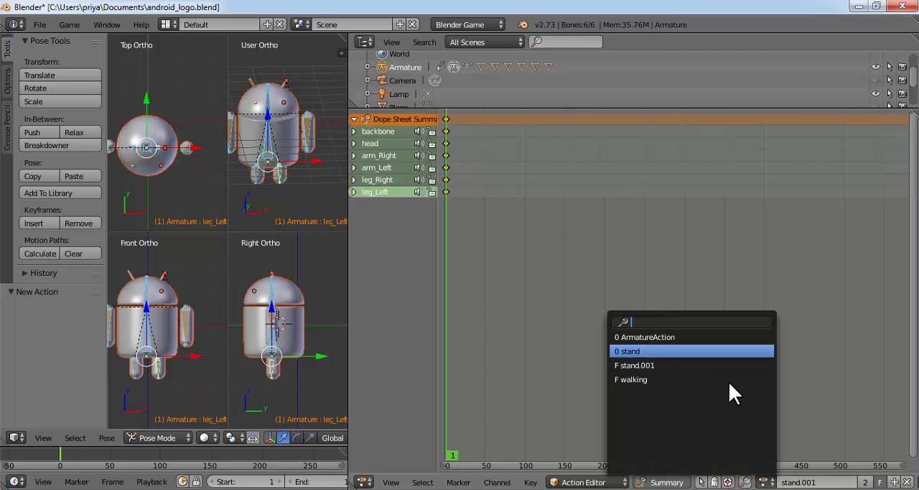
key("Return")
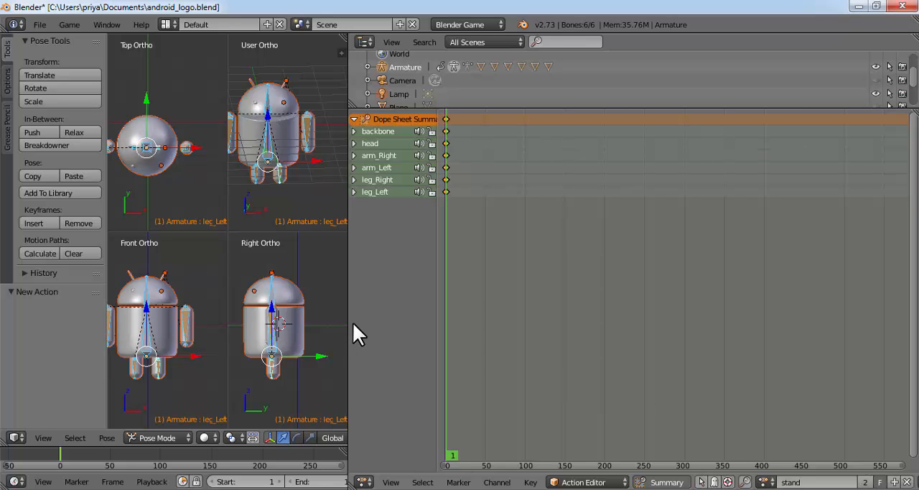
Return to the Game Logic layout in Object Mode and test the character's actions in the embedded player
left_click_drag(349, 322, 811, 324)
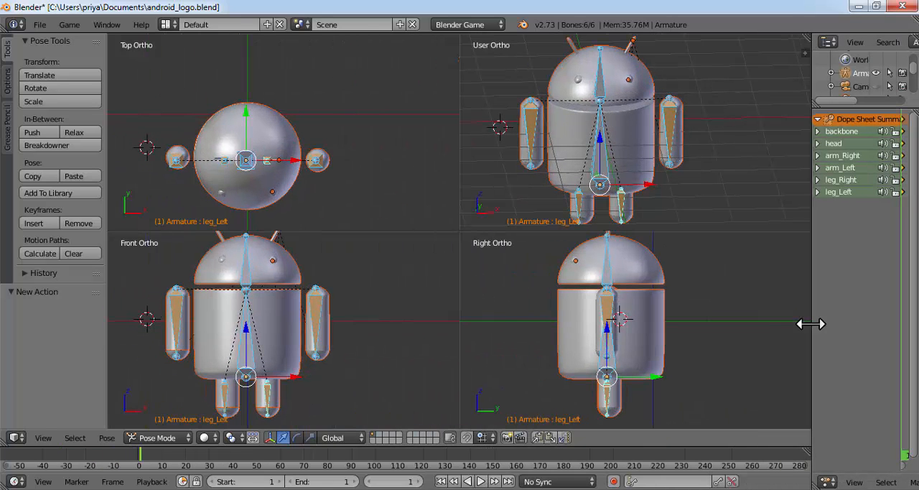
left_click(170, 27)
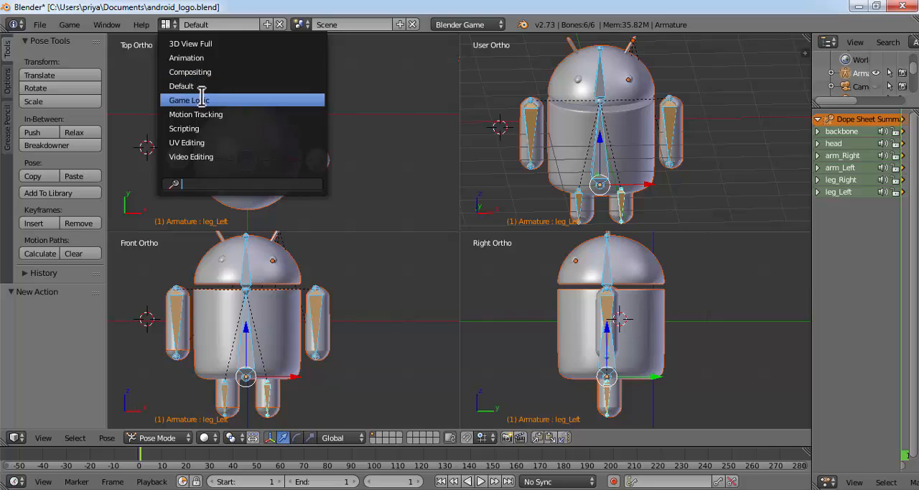
left_click(201, 99)
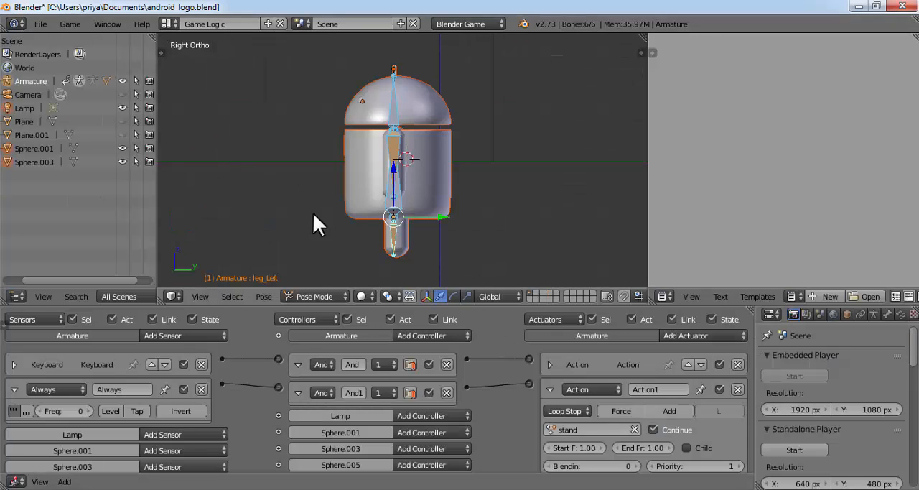
left_click(321, 294)
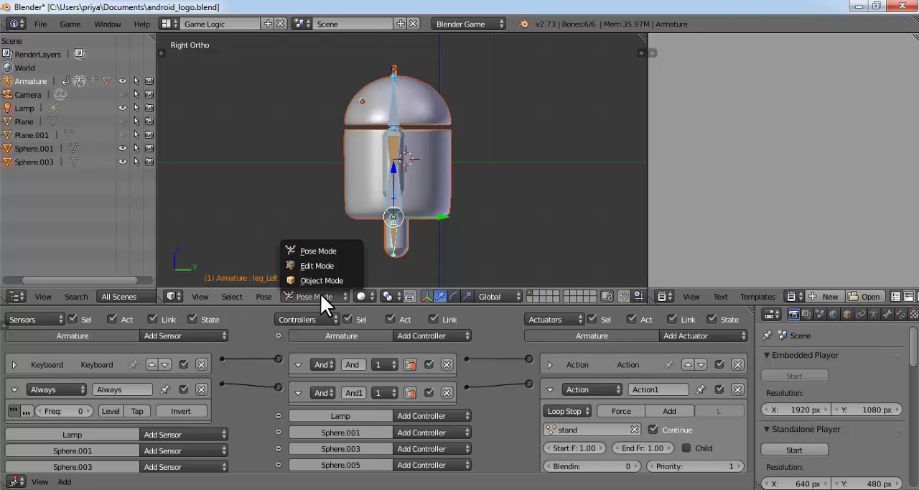
left_click(329, 283)
left_click(815, 376)
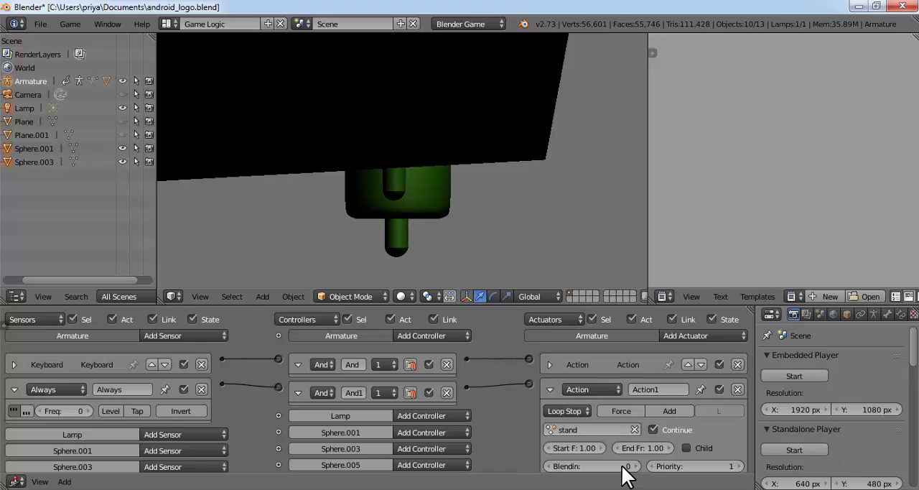
key("Escape")
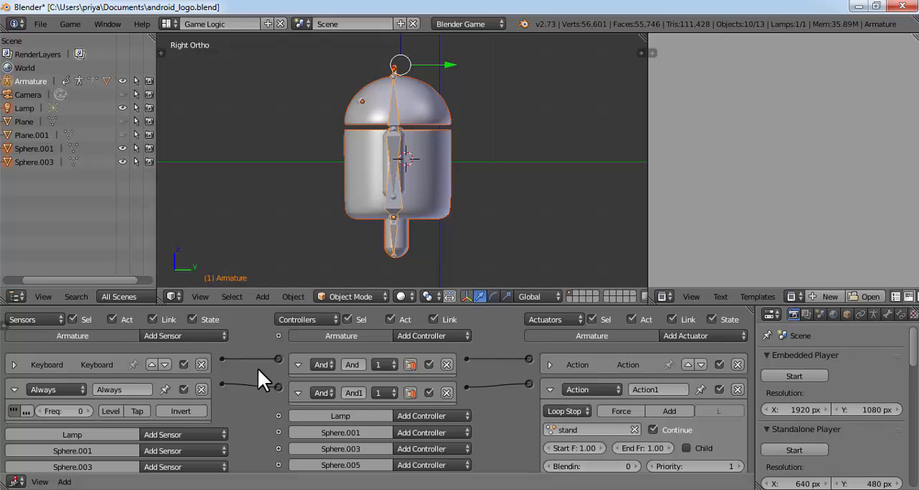
Collapse the existing Always and stand logic bricks, and add a Keyboard sensor, an And controller and a Motion actuator to the armature
left_click(14, 390)
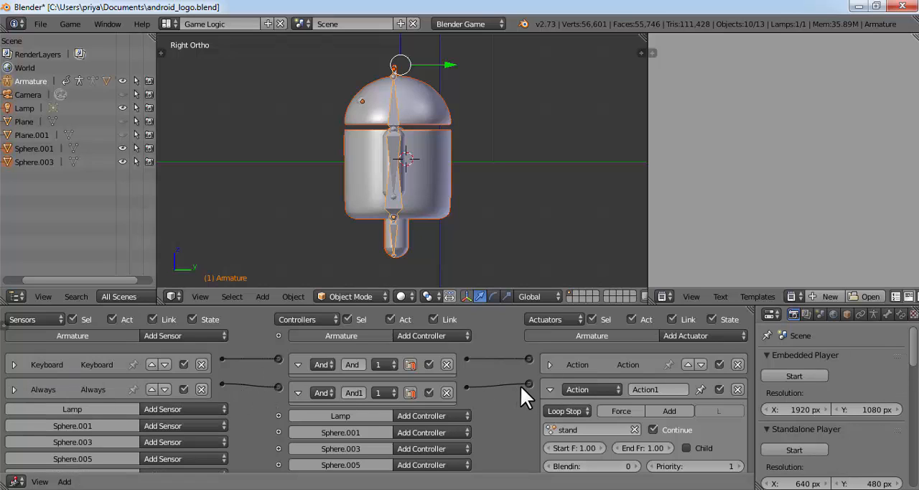
left_click(299, 393)
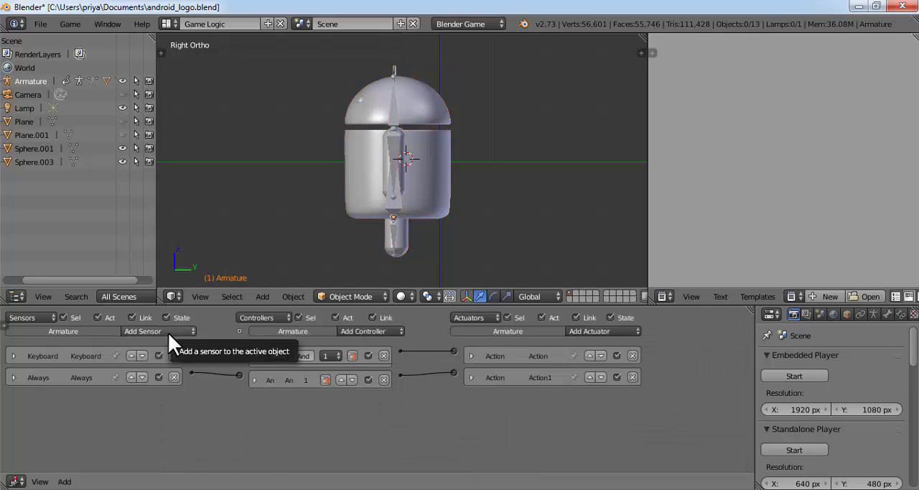
left_click(168, 332)
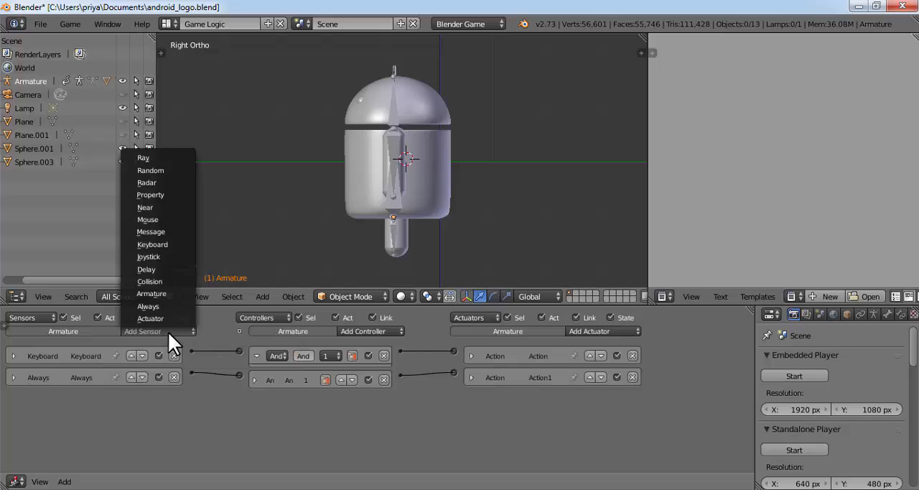
left_click(163, 244)
left_click(375, 331)
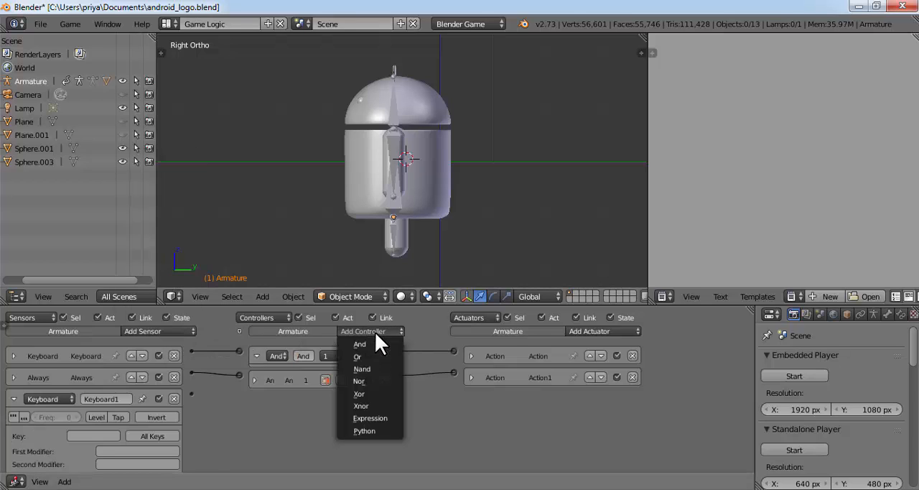
left_click(375, 346)
left_click(585, 332)
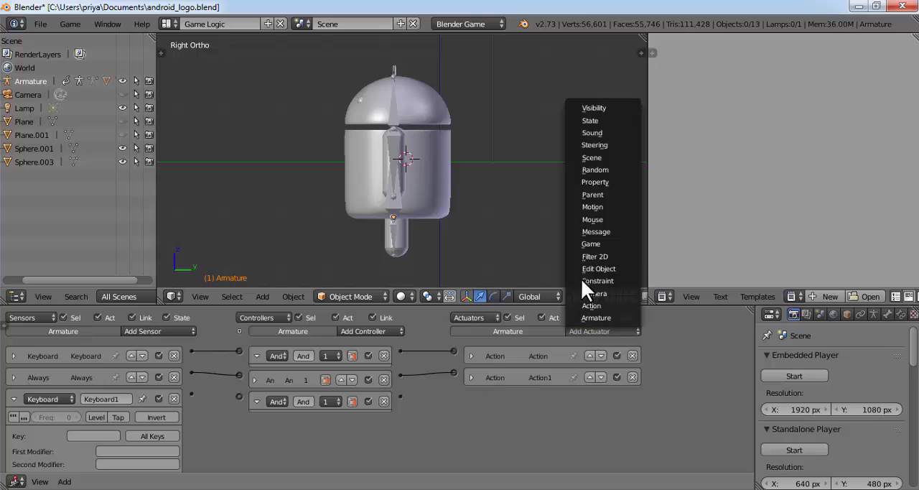
left_click(600, 206)
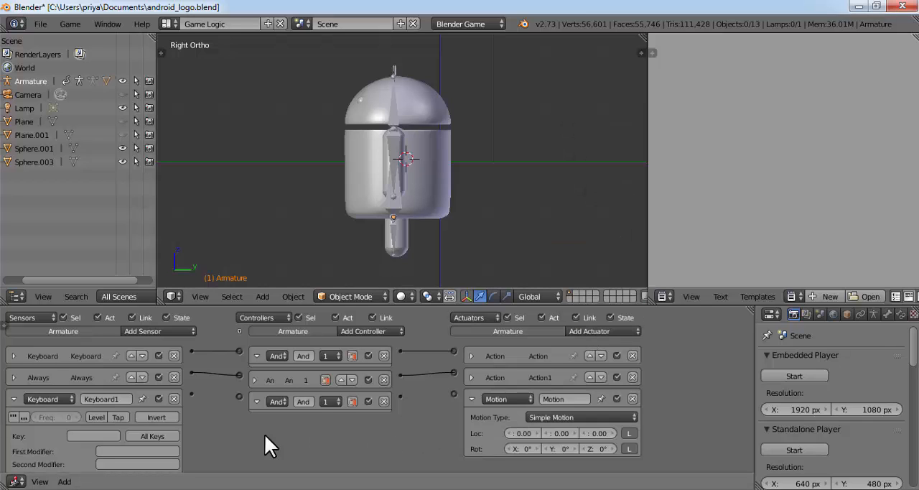
Assign Left Arrow to the new Keyboard sensor, wire it through its And controller to the Motion actuator, and set Z rotation to 1°
left_click(72, 435)
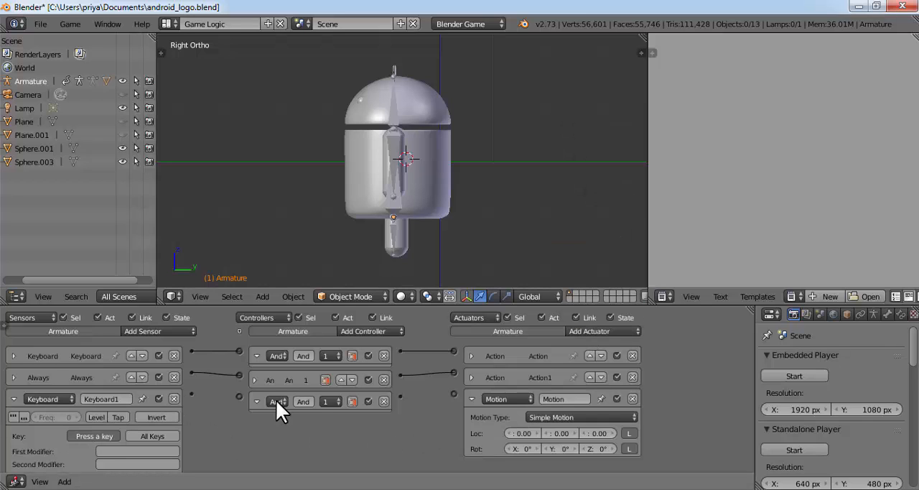
key("Left")
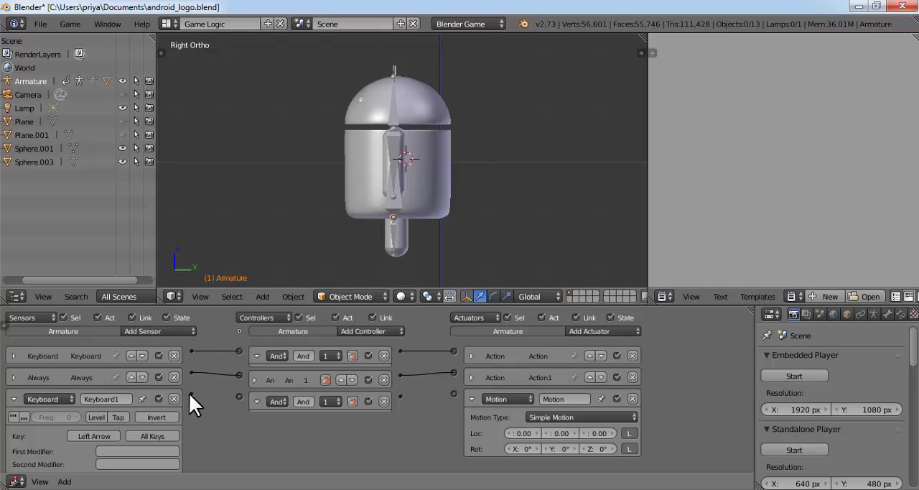
left_click_drag(241, 396, 239, 396)
left_click(603, 450)
type("1")
key("Return")
Test the Left Arrow rotation of the character in the embedded player, and exit the game
left_click(793, 373)
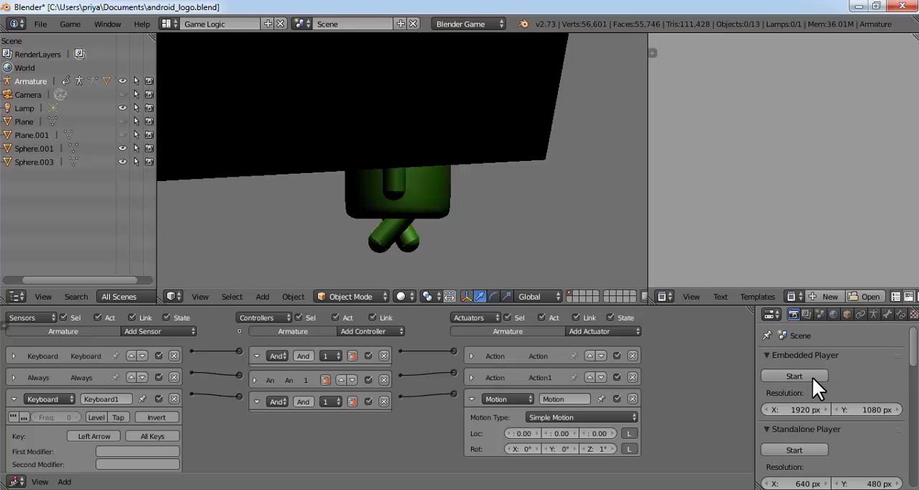
key("Left")
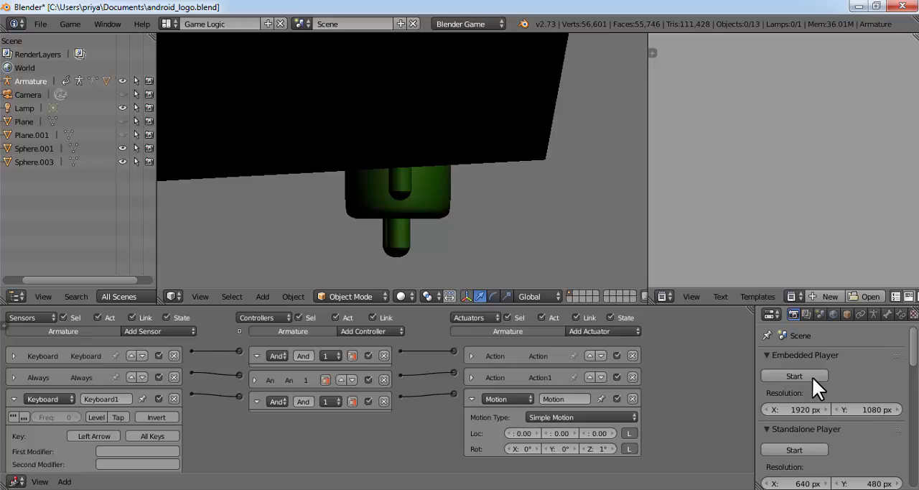
key("Left")
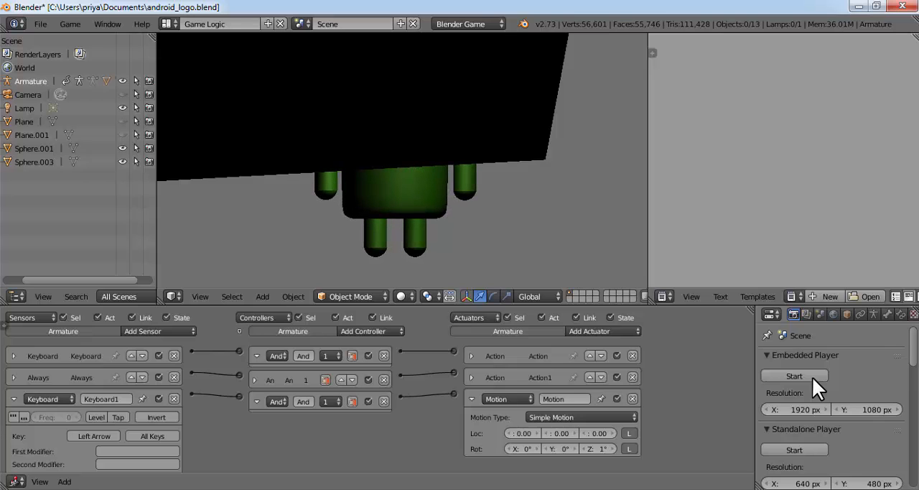
key("Left")
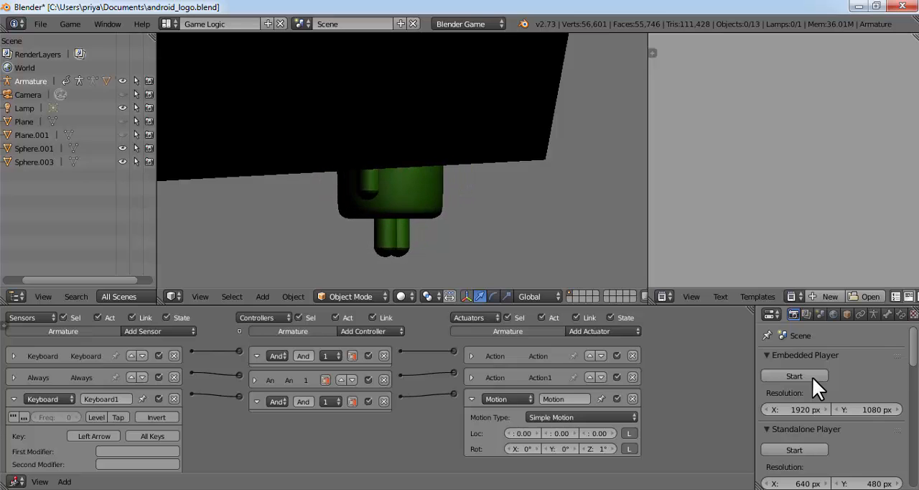
key("Left")
key("Escape")
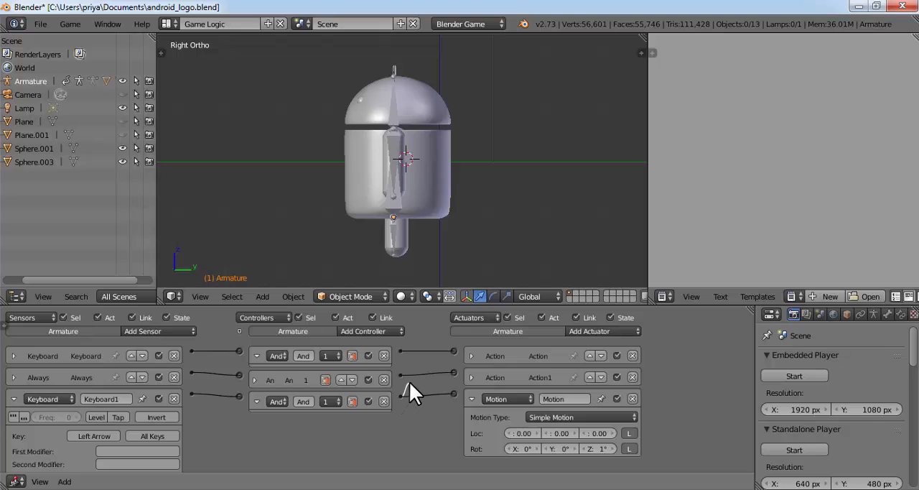
Rename the Action actuator that plays the walking action to "walking" and collapse it
left_click(471, 355)
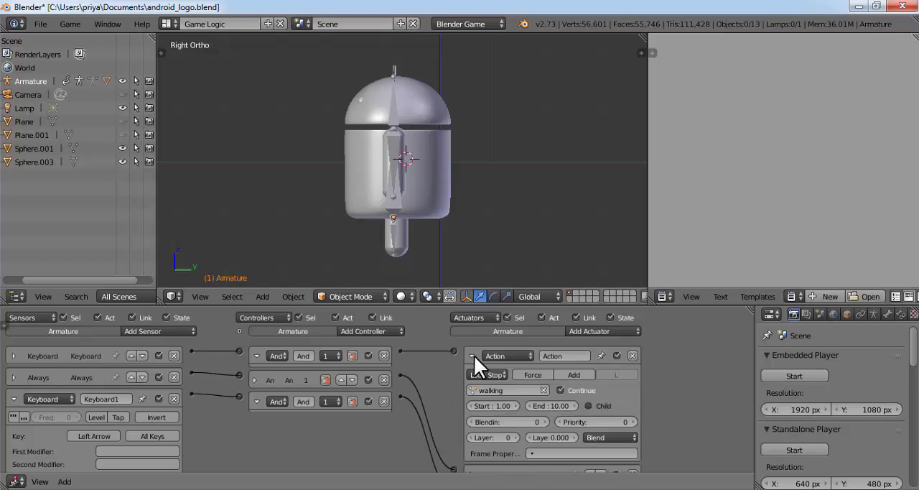
left_click(559, 355)
type("walking")
key("Return")
left_click(472, 356)
Rename the Action actuator that plays the stand action to "standing" and collapse it
left_click(471, 377)
left_click(570, 377)
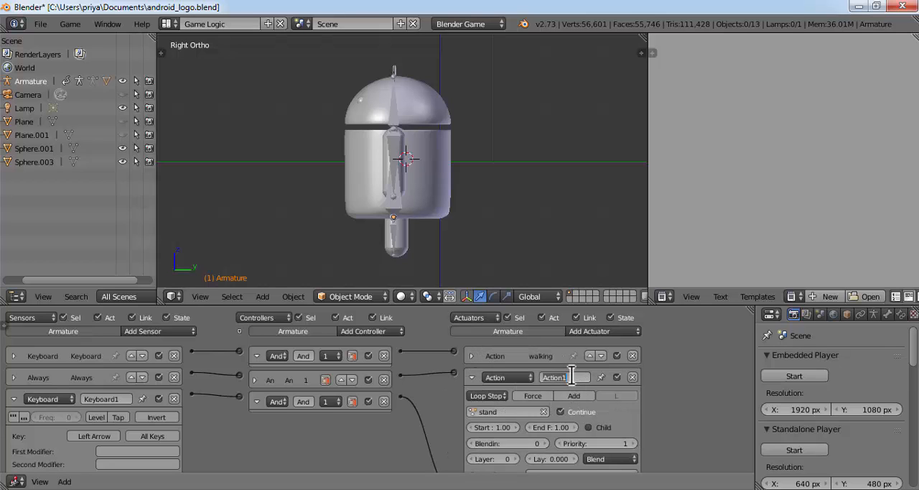
left_click_drag(570, 377, 526, 376)
type("stand")
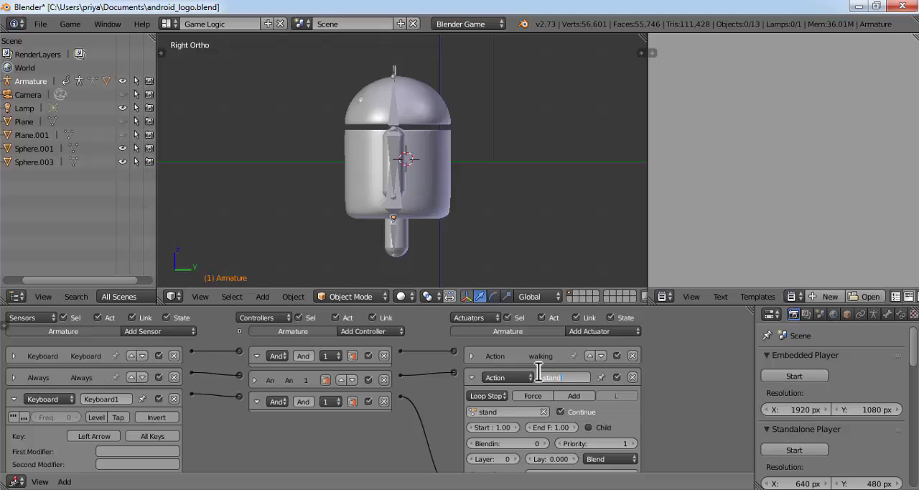
type("ing")
key("Return")
left_click(472, 377)
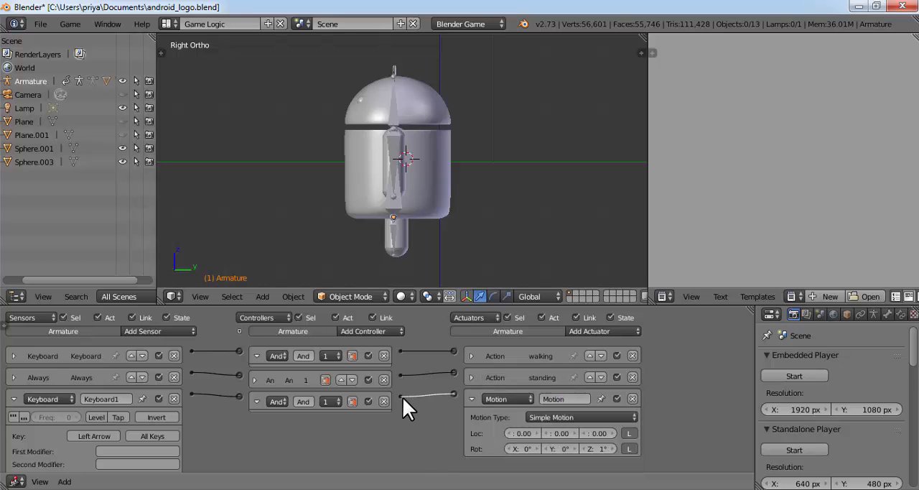
Rename the Motion actuator "turning left" and also link its And controller to the walking actuator
left_click(566, 398)
type("turing")
type("ning left")
key("Return")
left_click_drag(405, 392, 453, 351)
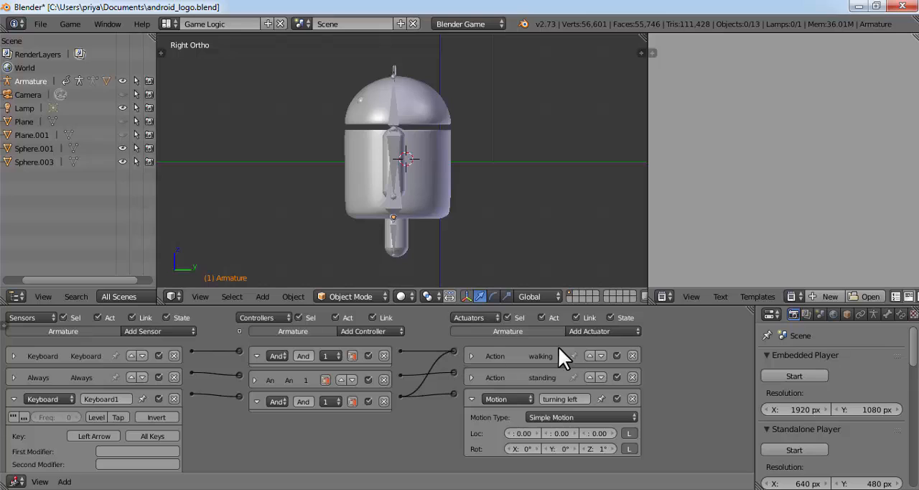
Test walking forward and turning left with the walk animation in the embedded player, and exit the game
left_click(801, 371)
key("Up")
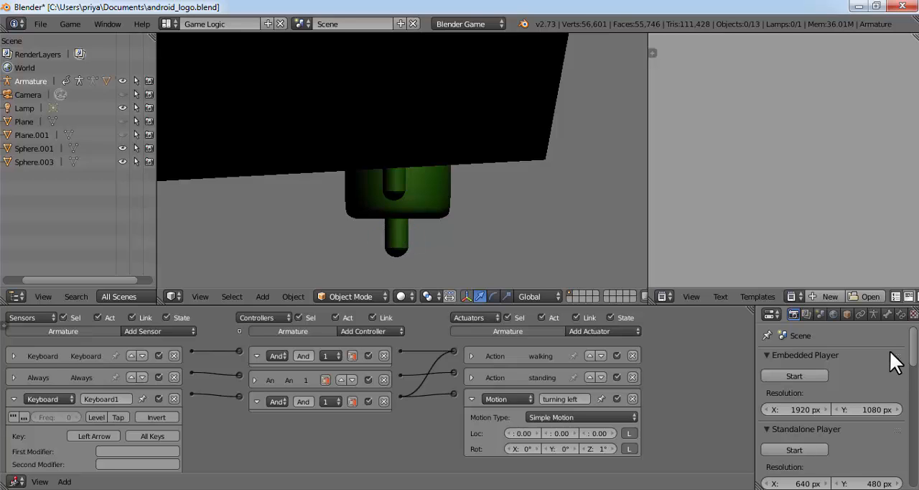
key("Left")
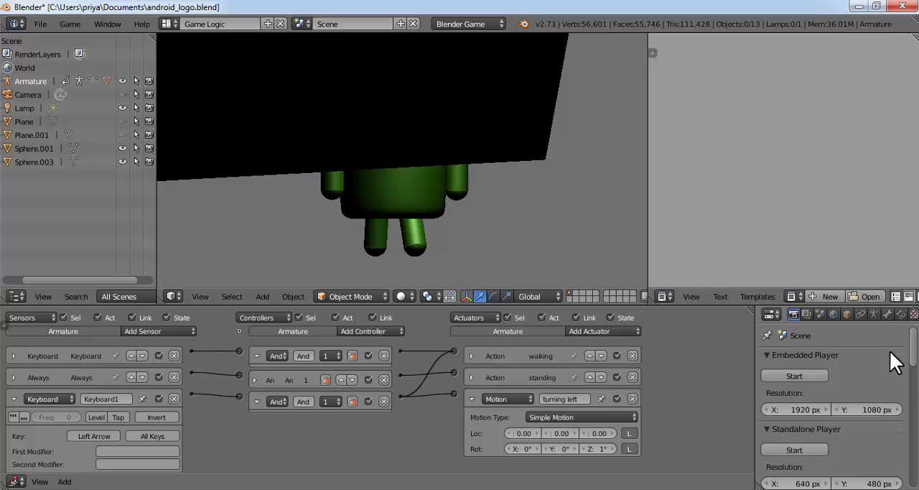
key("Escape")
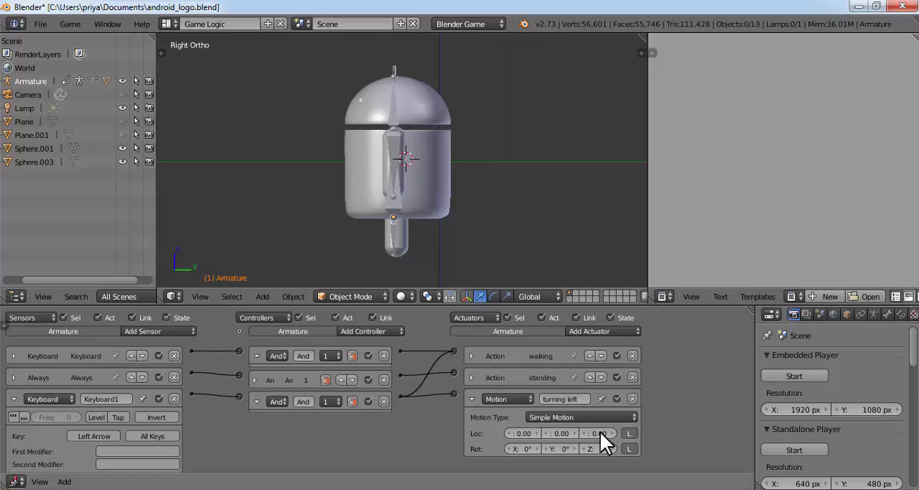
Collapse the turning-left logic bricks, and add another Keyboard sensor, And controller and Motion actuator to the armature
left_click(15, 398)
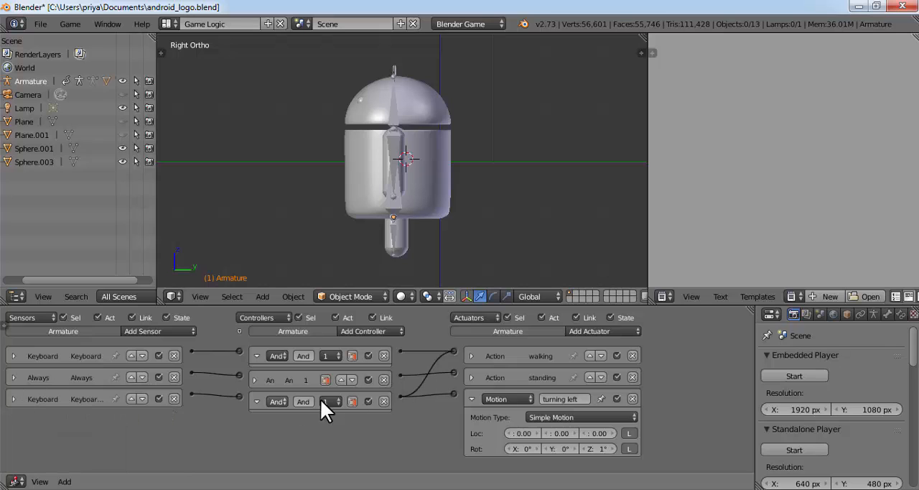
left_click(256, 401)
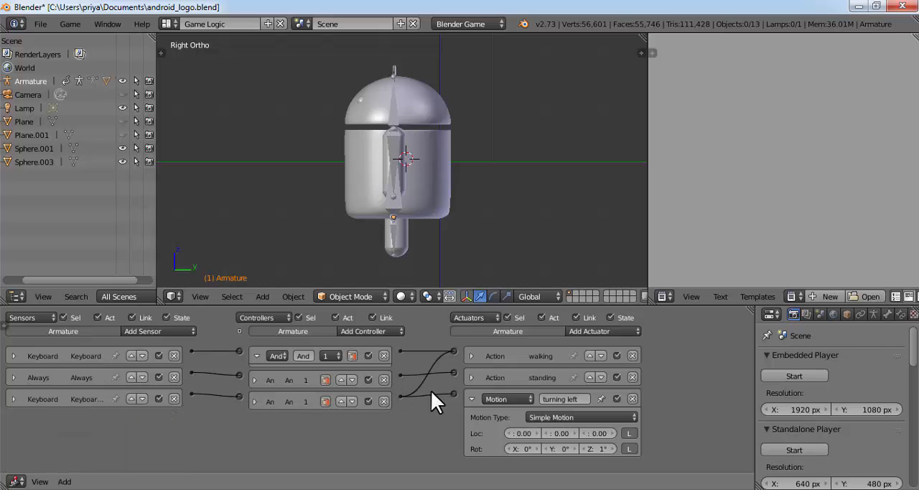
left_click(469, 395)
left_click(163, 330)
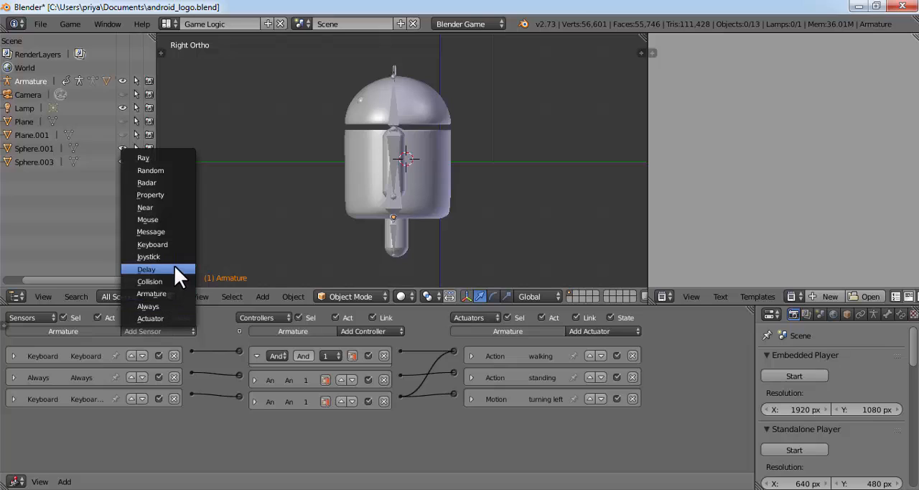
left_click(183, 242)
left_click(371, 333)
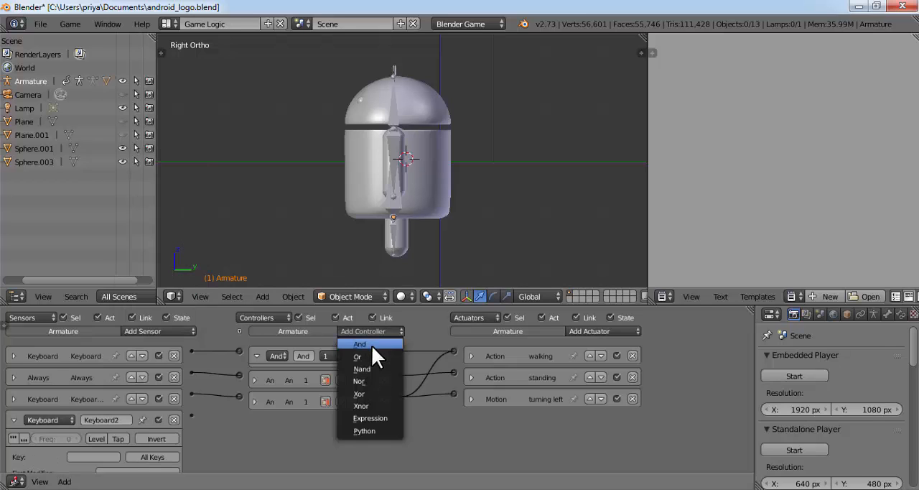
left_click(371, 345)
left_click(595, 331)
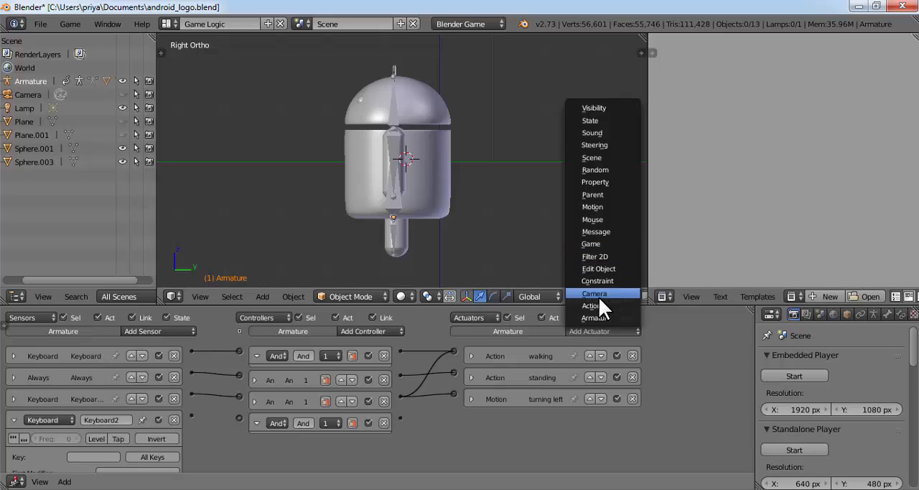
left_click(616, 207)
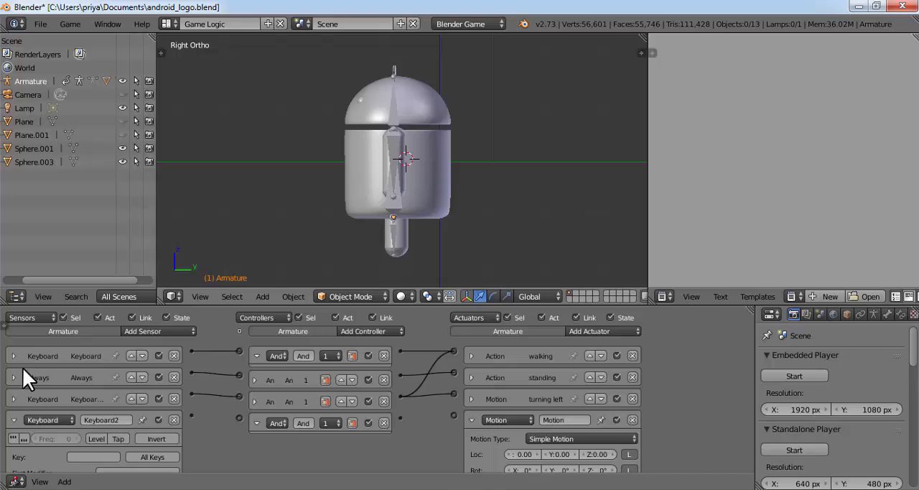
Assign Right Arrow to the Keyboard2 sensor and wire it through the new And controller to the new Motion and walking actuators
scroll(897, 359, "down", 2)
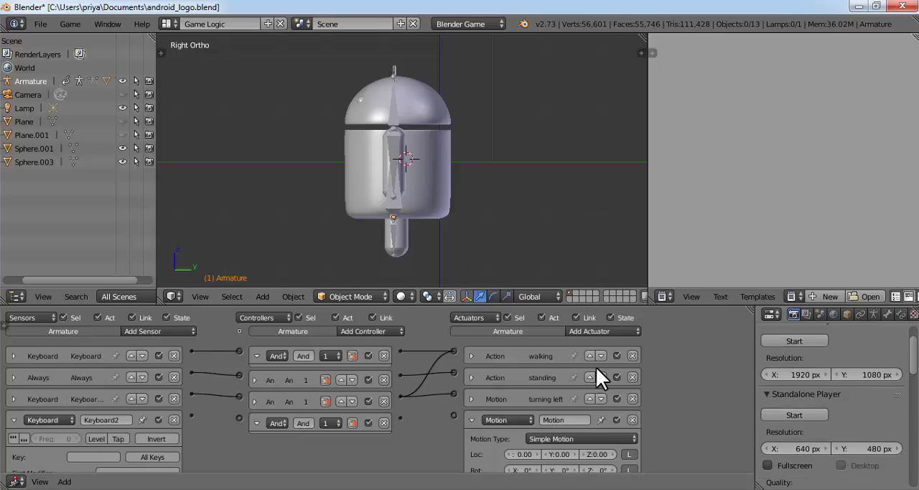
left_click(102, 457)
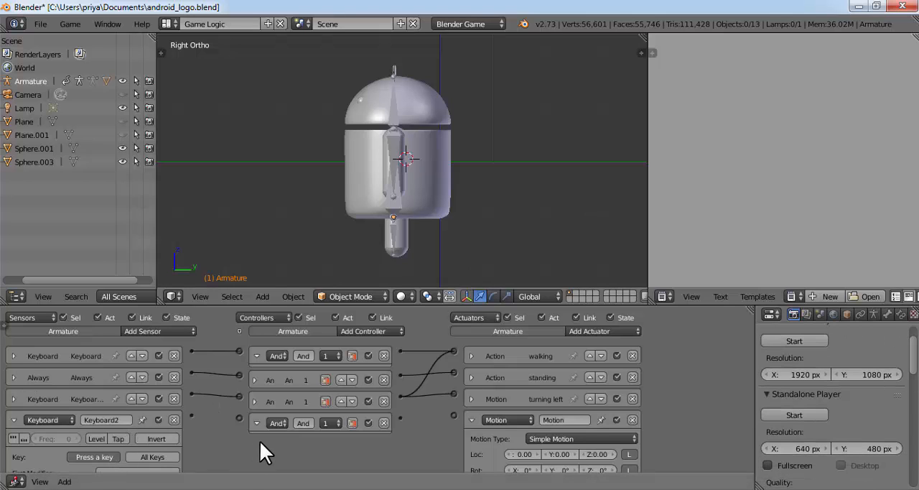
key("Right")
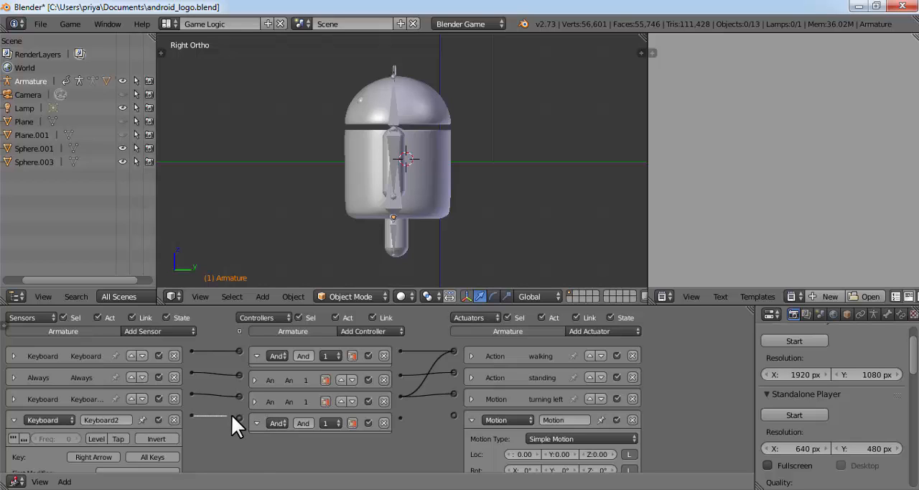
left_click_drag(231, 413, 238, 417)
left_click_drag(400, 417, 454, 351)
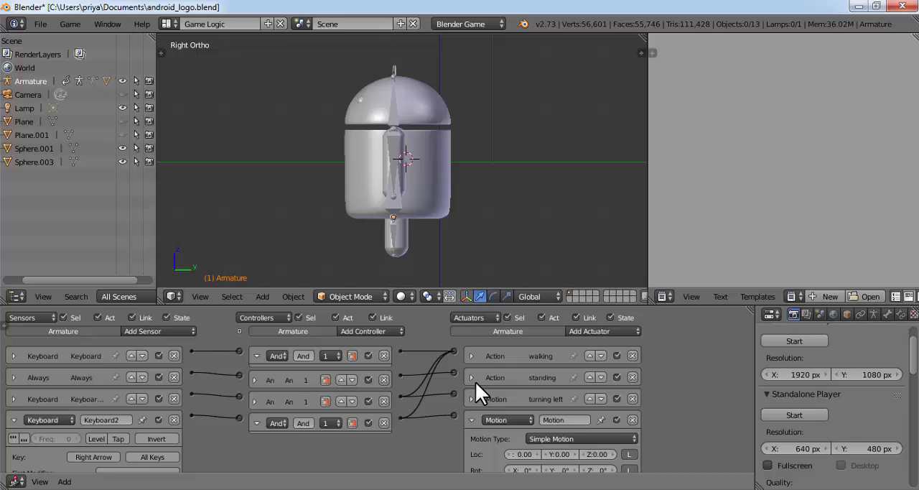
Rename the new Motion actuator "turning right" and set its Z rotation to -1°
left_click(564, 420)
type("turning right")
key("Return")
left_click(600, 470)
type("-1")
key("Return")
scroll(694, 439, "down", 1)
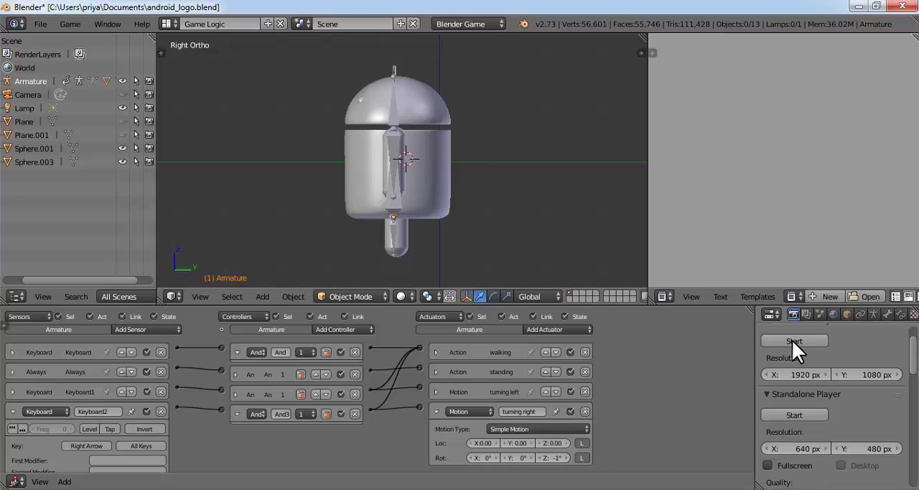
Test walking forward and turning right in the embedded player, and exit the game
left_click(767, 340)
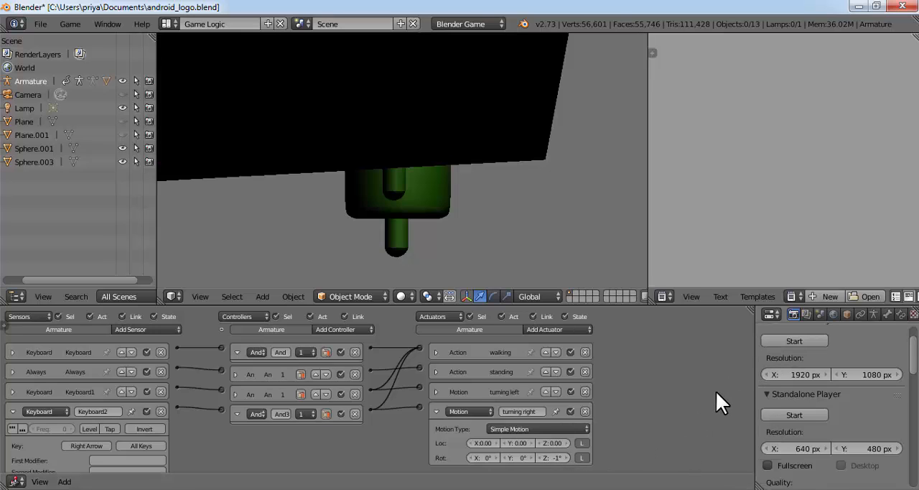
key("Up")
key("Up")
key("Right")
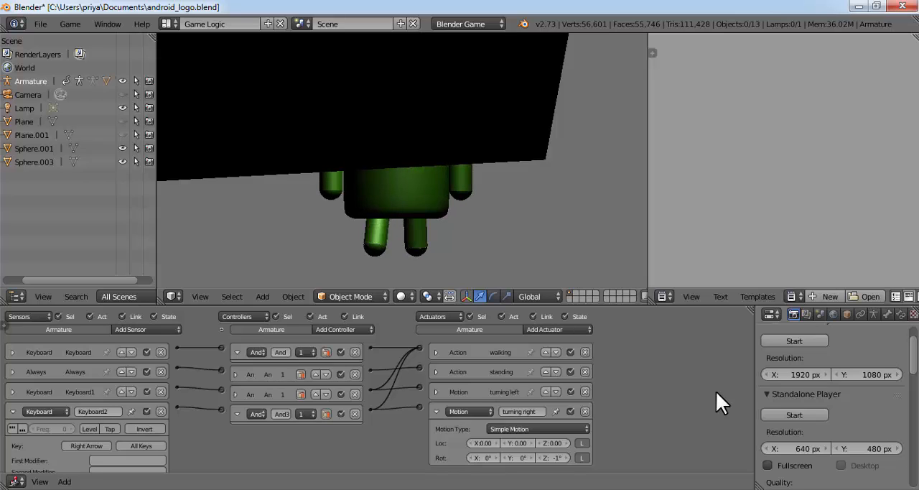
key("Right")
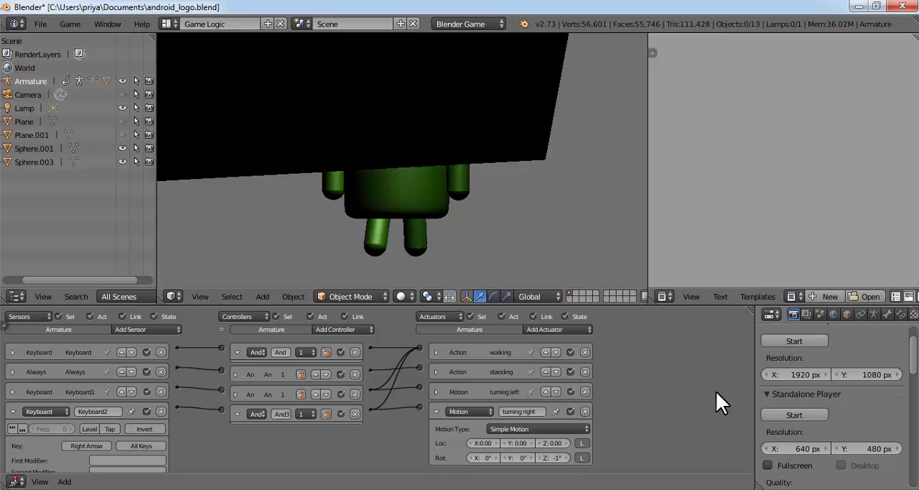
key("Escape")
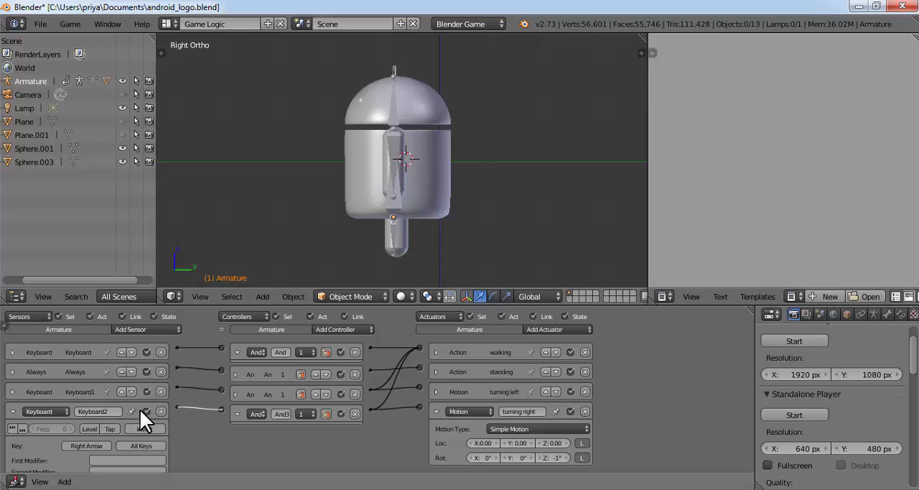
Collapse the turning-right logic bricks and add another Keyboard sensor to the armature
left_click(13, 411)
left_click(240, 412)
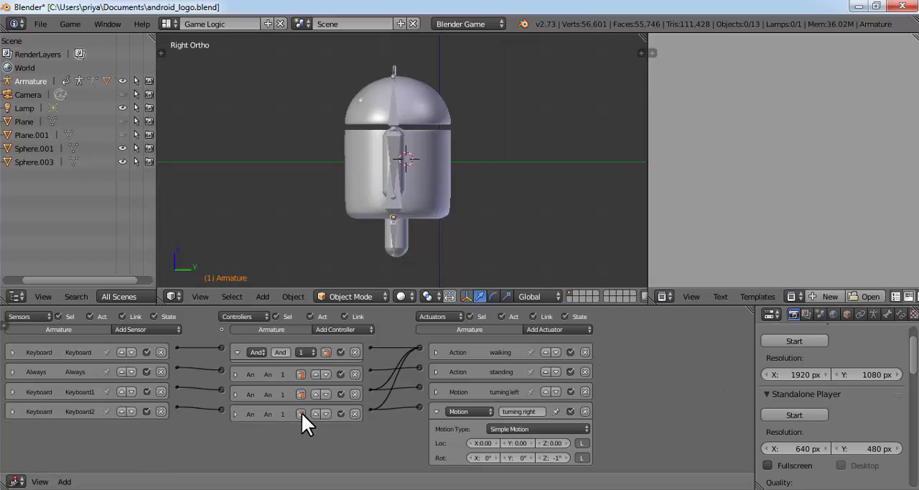
left_click(436, 410)
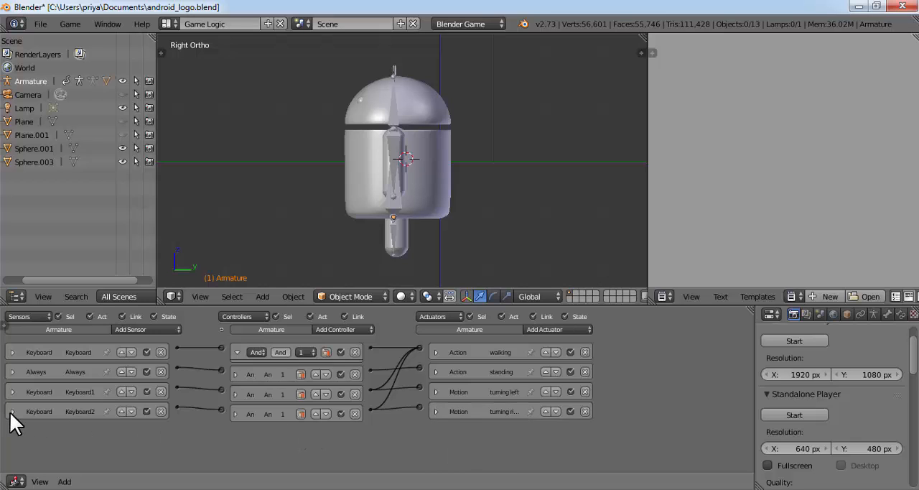
left_click(149, 331)
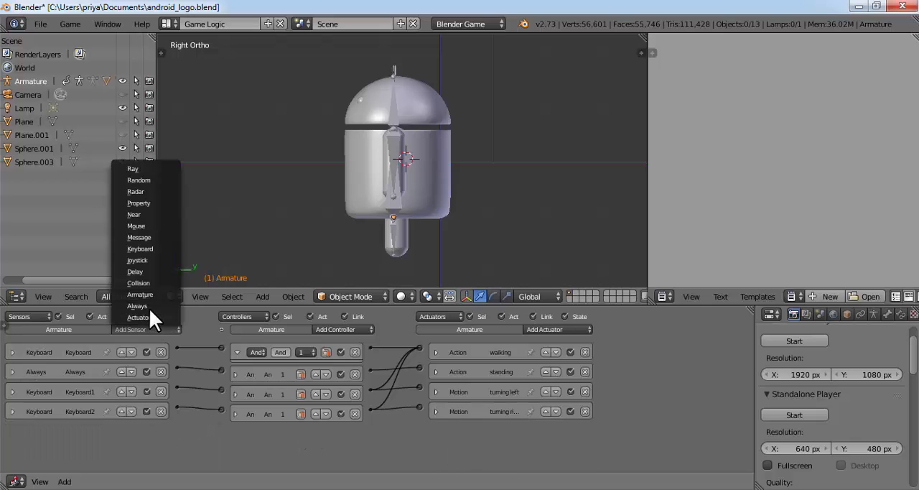
left_click(146, 249)
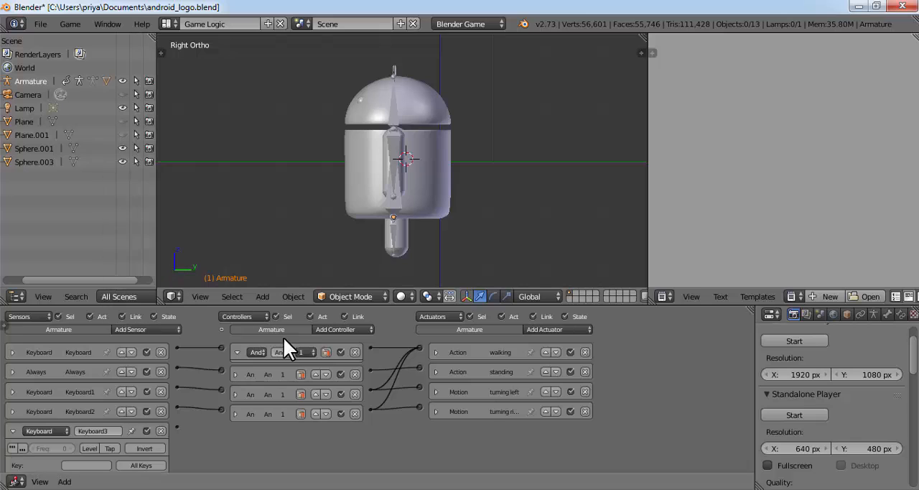
Add an And controller and a Motion actuator to the armature for the Keyboard3 sensor
scroll(334, 440, "up", 2)
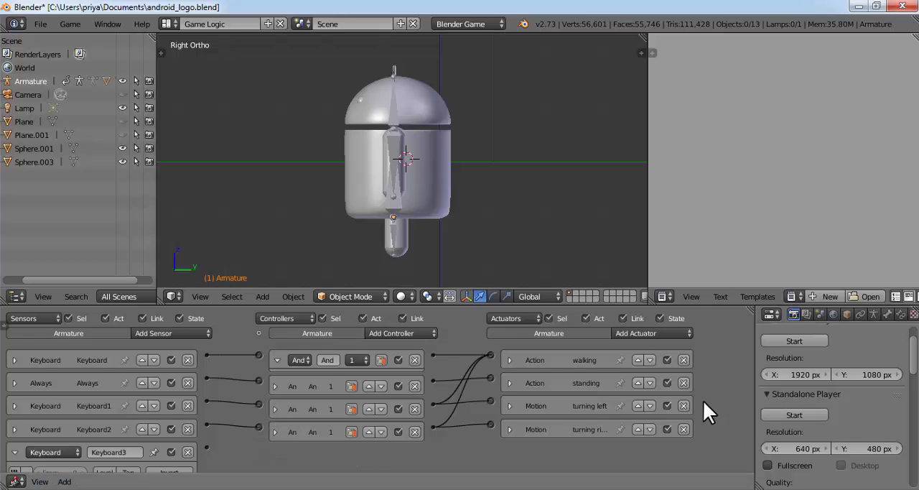
scroll(495, 377, "down", 1)
left_click(352, 331)
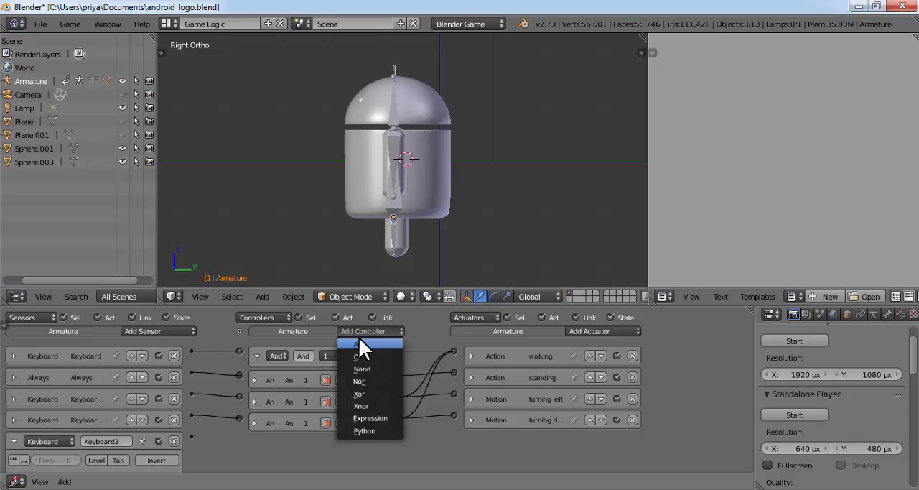
left_click(595, 328)
left_click(595, 328)
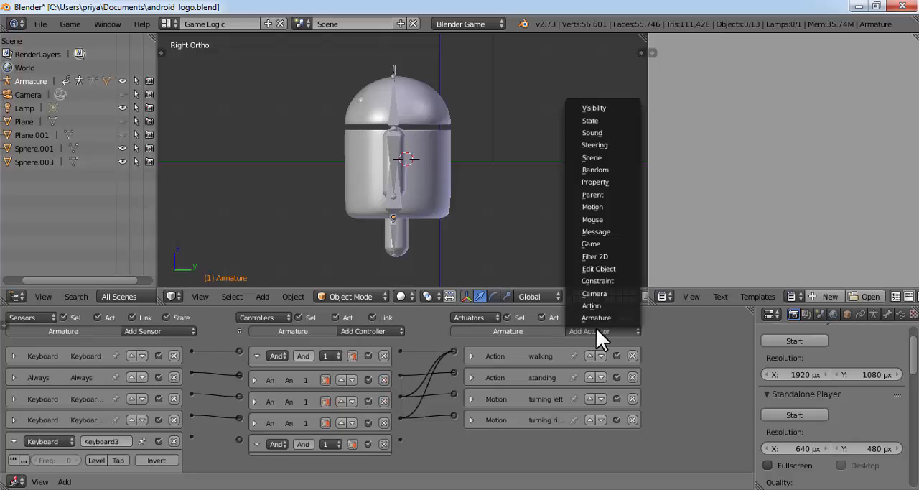
left_click(603, 206)
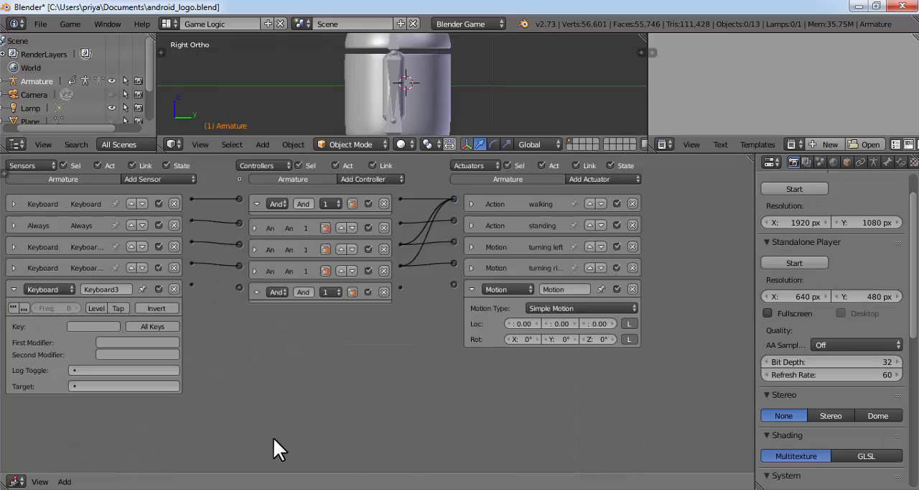
Assign Down Arrow to the Keyboard3 sensor and wire it through the new And controller to the new Motion and walking actuators
scroll(272, 436, "up", 1)
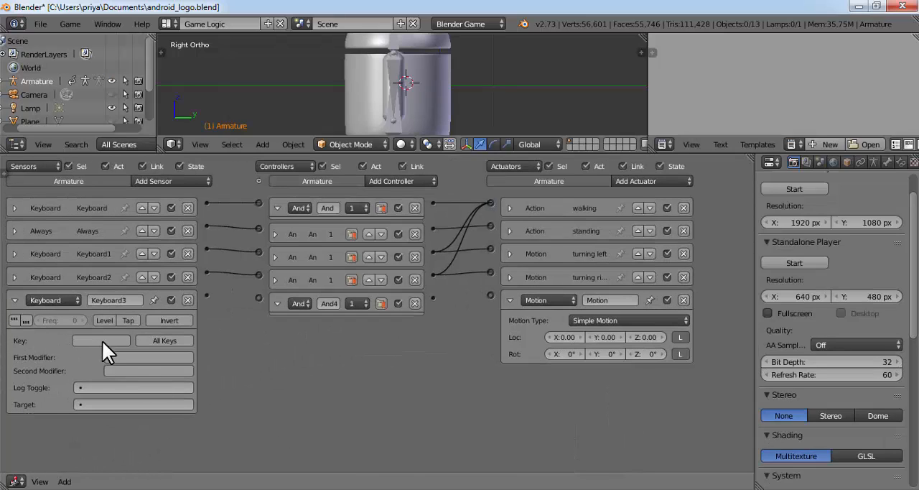
scroll(102, 341, "up", 1)
scroll(96, 356, "up", 1)
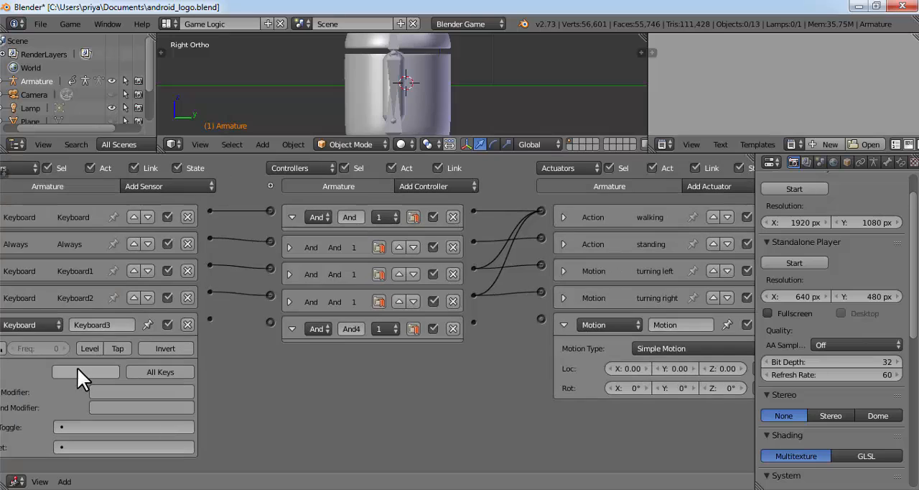
left_click(87, 369)
key("Down")
left_click_drag(209, 318, 270, 322)
left_click_drag(472, 320, 540, 319)
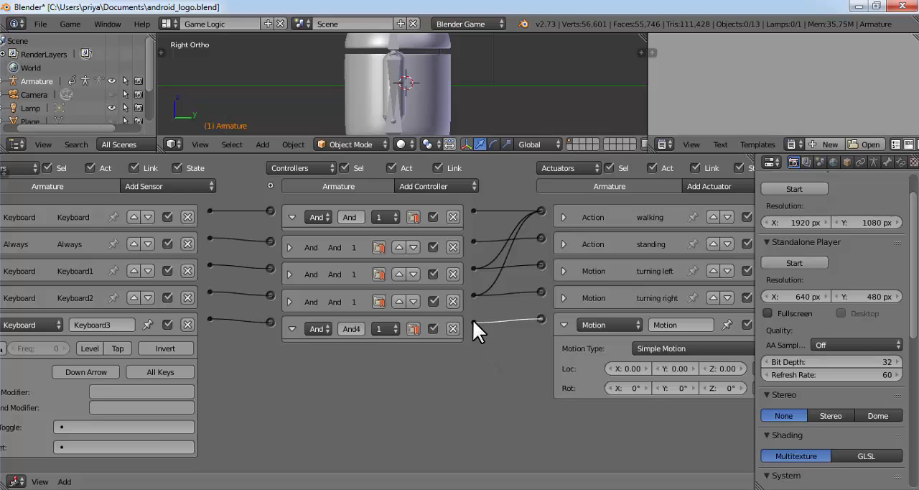
left_click_drag(472, 320, 539, 210)
Set the new Motion actuator's Y location to 0.05
left_click(679, 368)
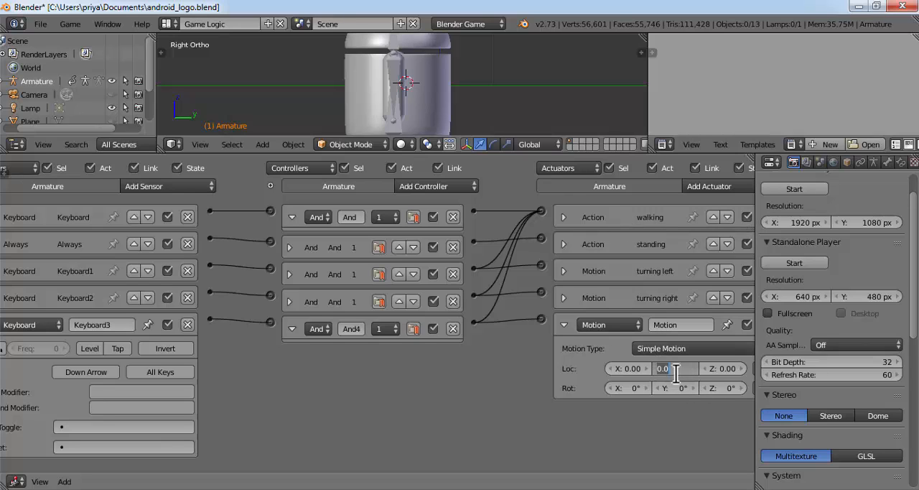
type("-0")
key("BackSpace")
key("BackSpace")
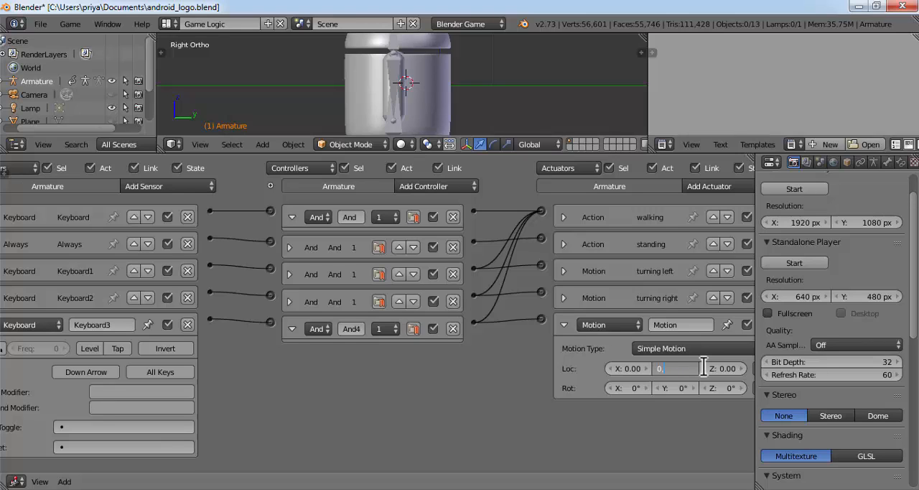
type("0.05")
key("Return")
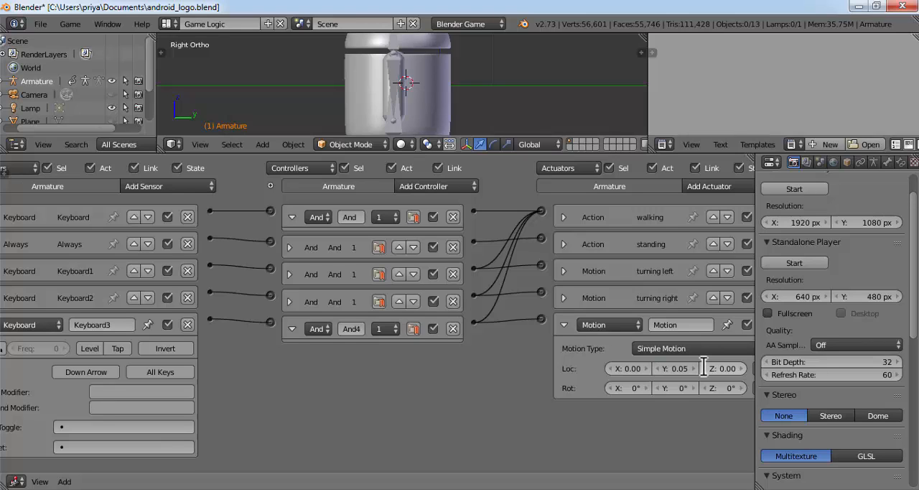
Enlarge the 3D view and test walking and turning right in the embedded player
left_click(792, 187)
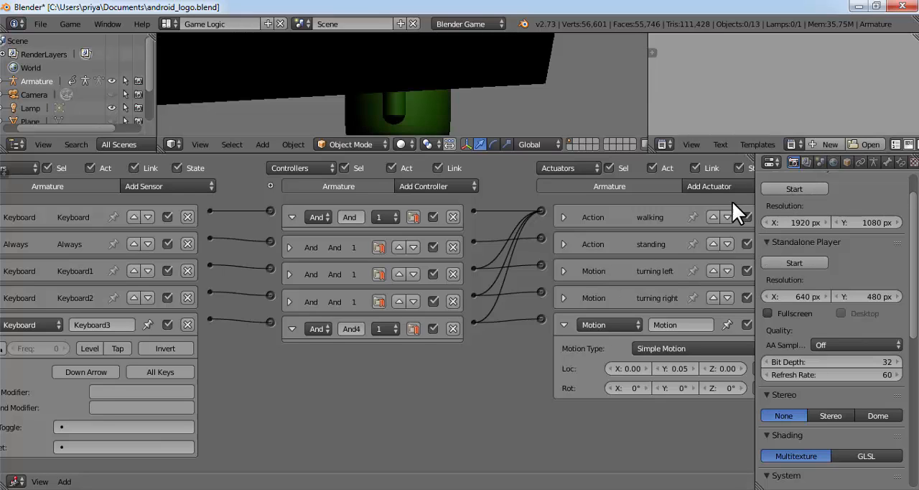
key("Escape")
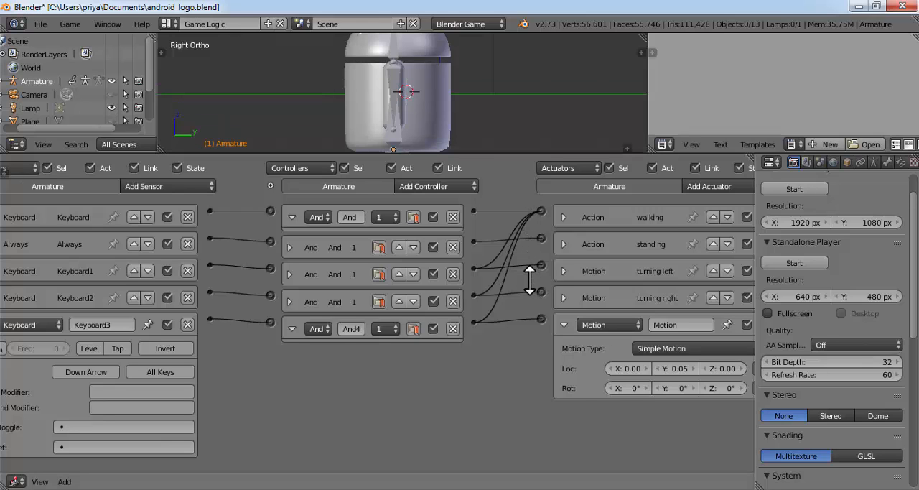
left_click_drag(533, 154, 519, 330)
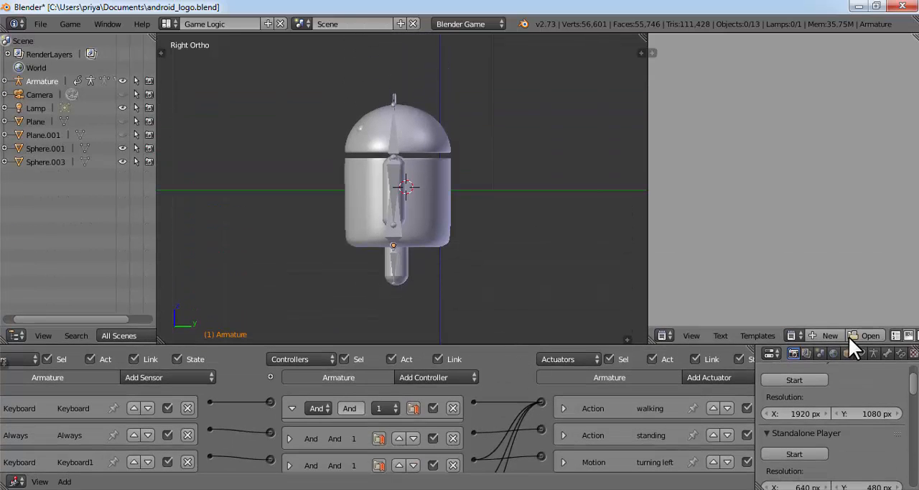
key("p")
key("Up")
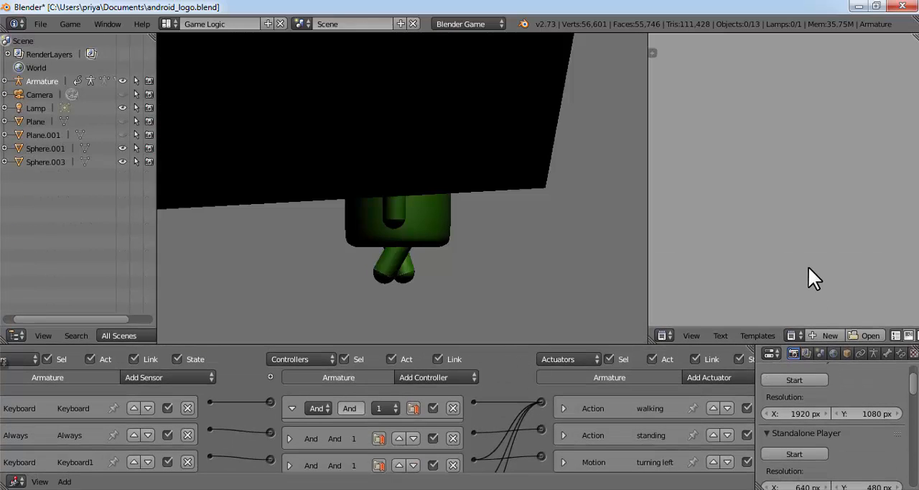
key("Right")
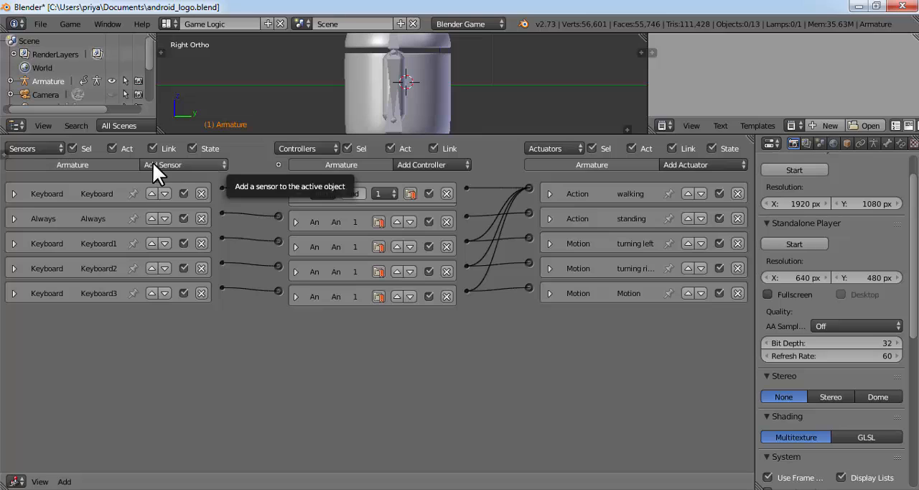
Expand the Up Arrow Keyboard sensor's settings and add another Motion actuator to the armature
left_click(14, 193)
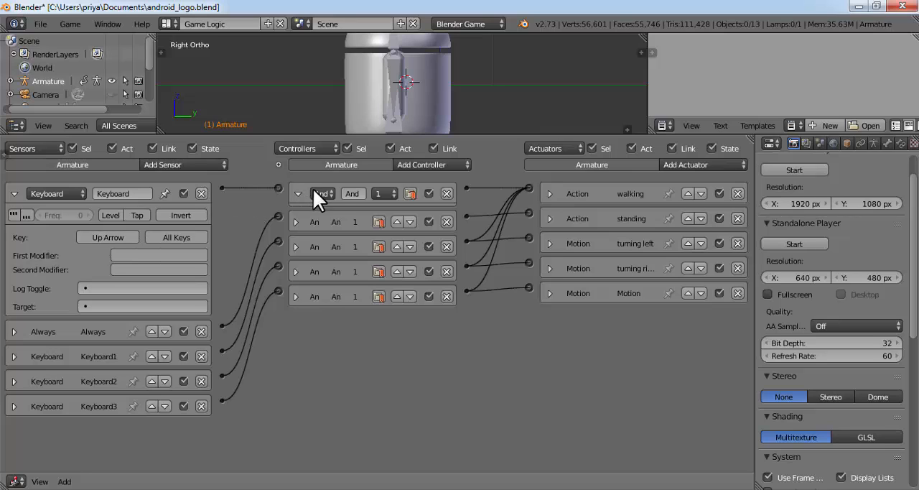
left_click_drag(223, 189, 222, 189)
left_click(696, 165)
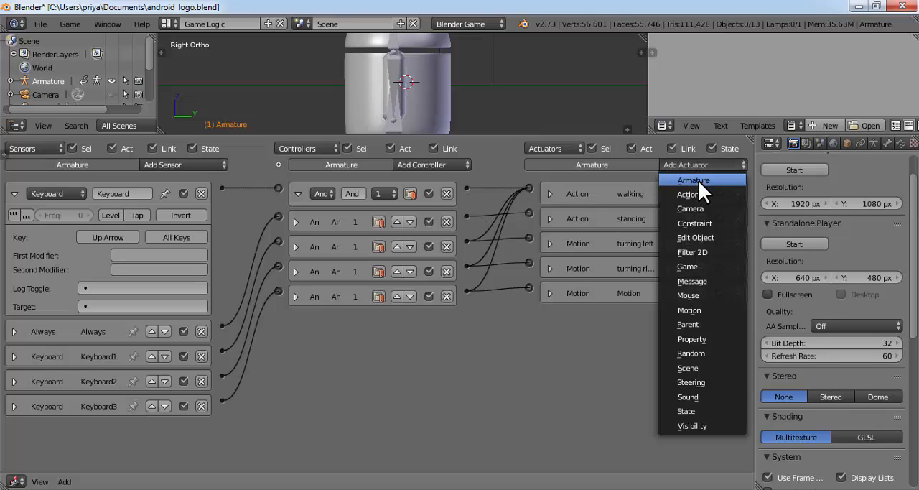
left_click(705, 305)
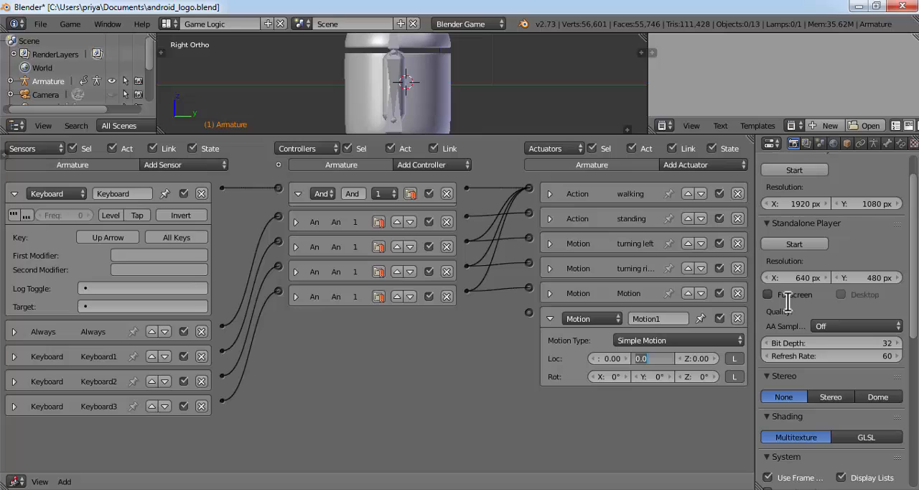
Set the Motion1 actuator's Y location to -0.05 and link the Up Arrow sensor's And controller to it
type("-0")
type(".05")
key("Return")
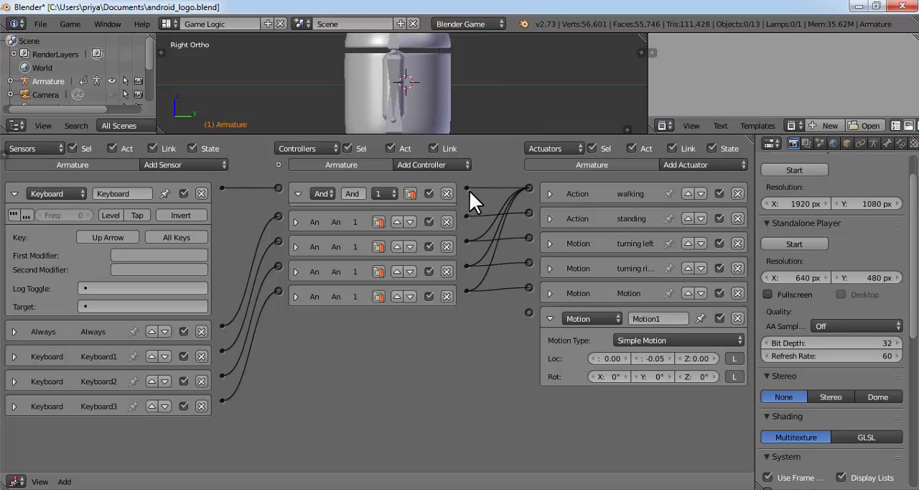
left_click_drag(468, 188, 530, 313)
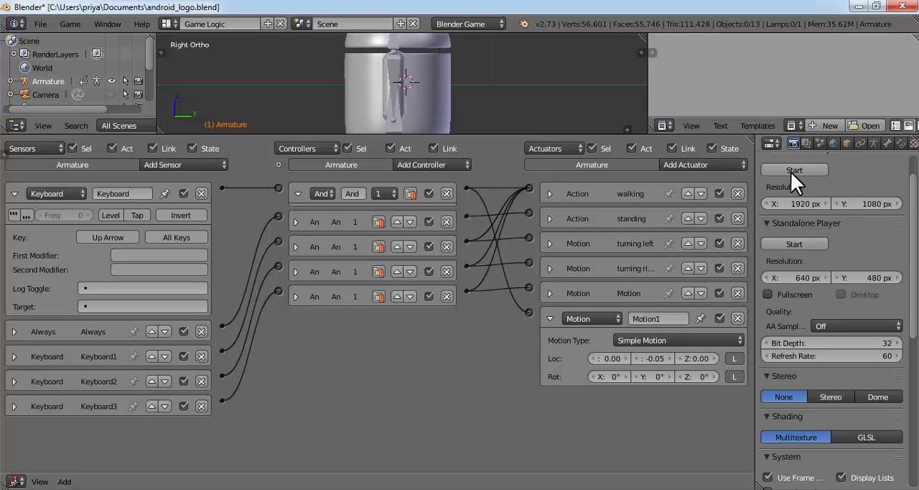
Enlarge the 3D view, test walking forward and backward in the embedded player, and exit the game
key("Escape")
left_click_drag(484, 133, 486, 335)
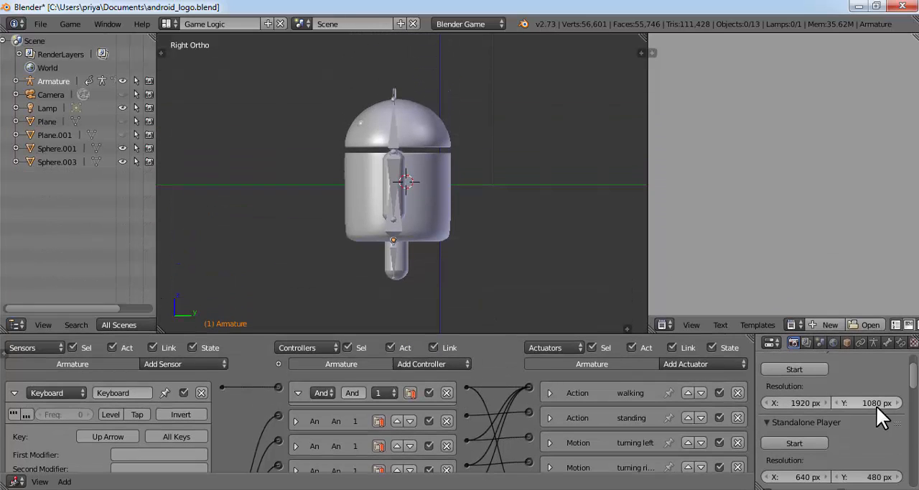
left_click(806, 369)
key("Up")
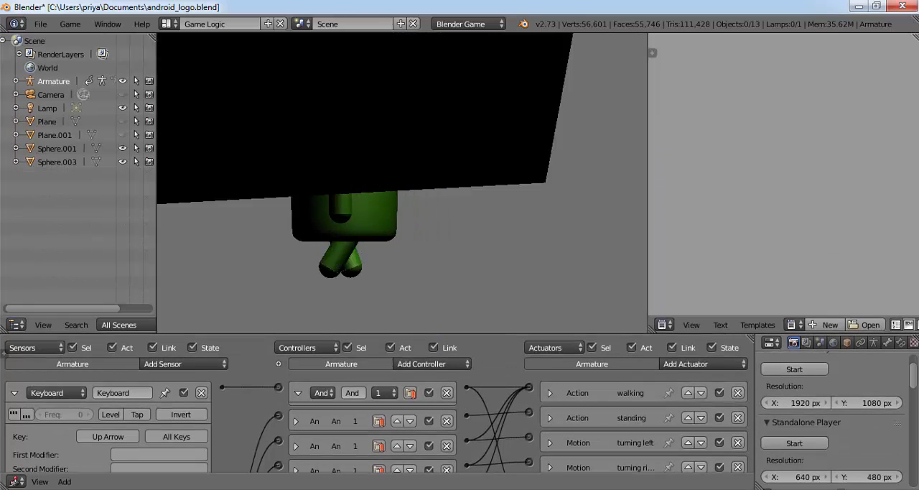
key("Down")
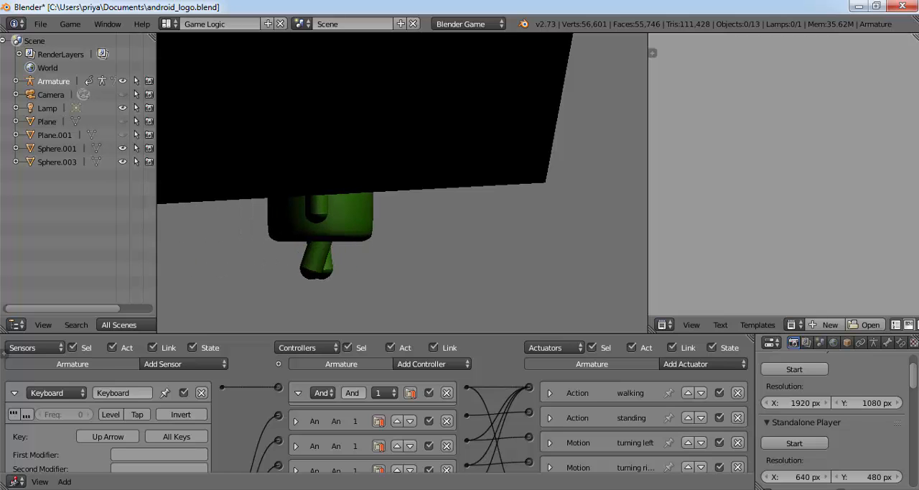
key("Up")
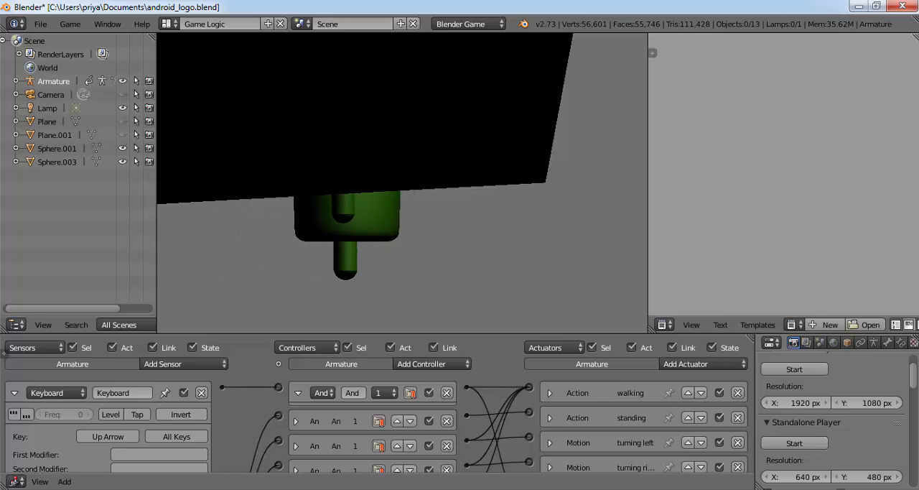
key("Escape")
Switch the 3D view to perspective projection and show the character from the back
left_click_drag(160, 333, 160, 321)
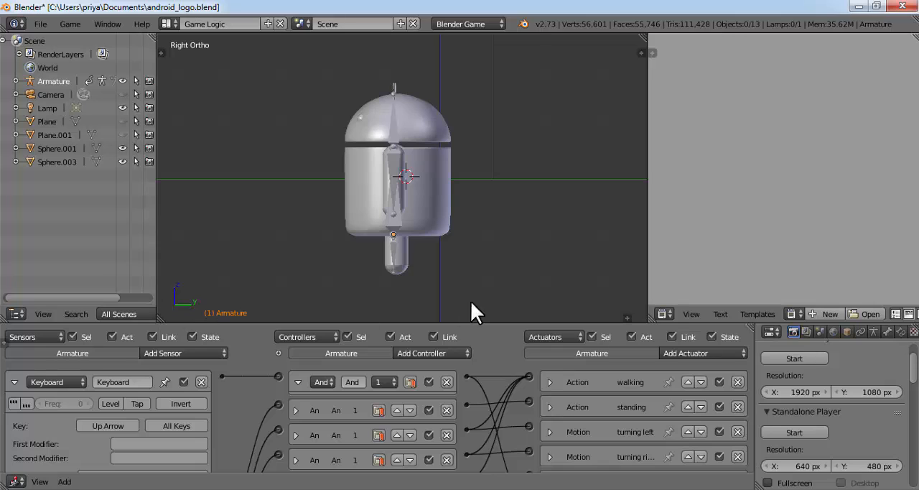
left_click_drag(629, 316, 631, 309)
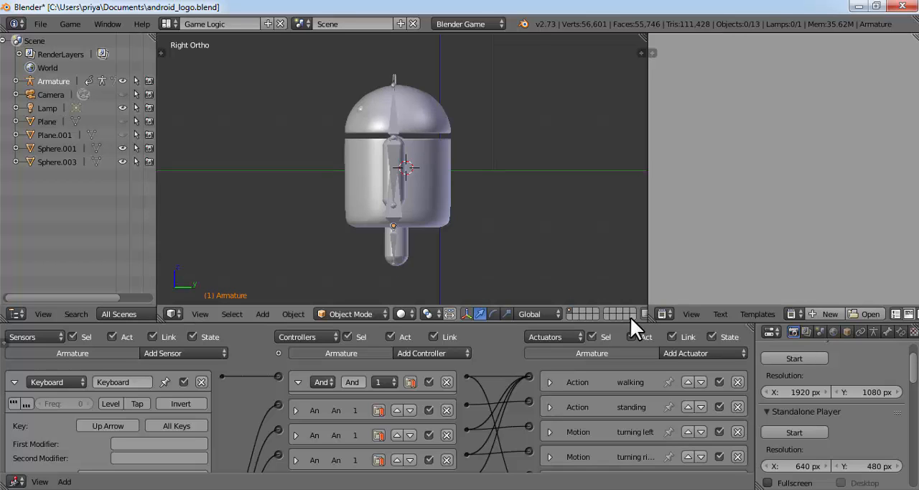
left_click(192, 314)
left_click(242, 151)
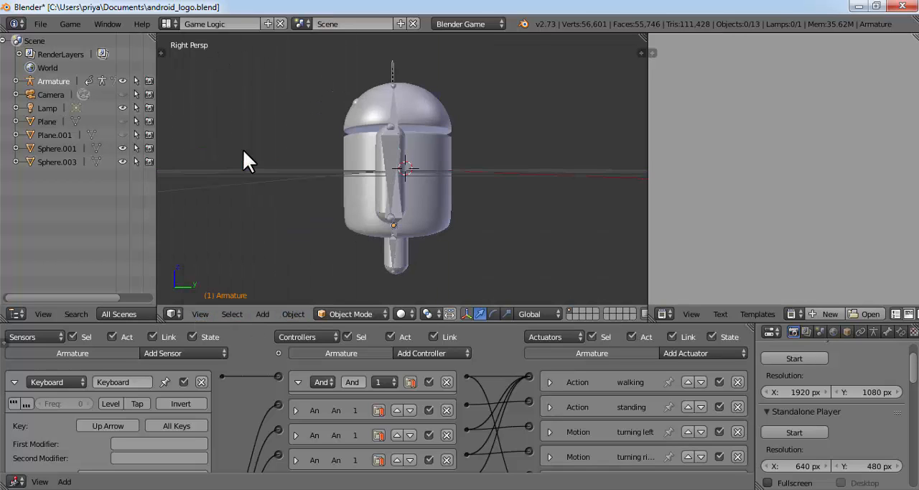
left_click(204, 310)
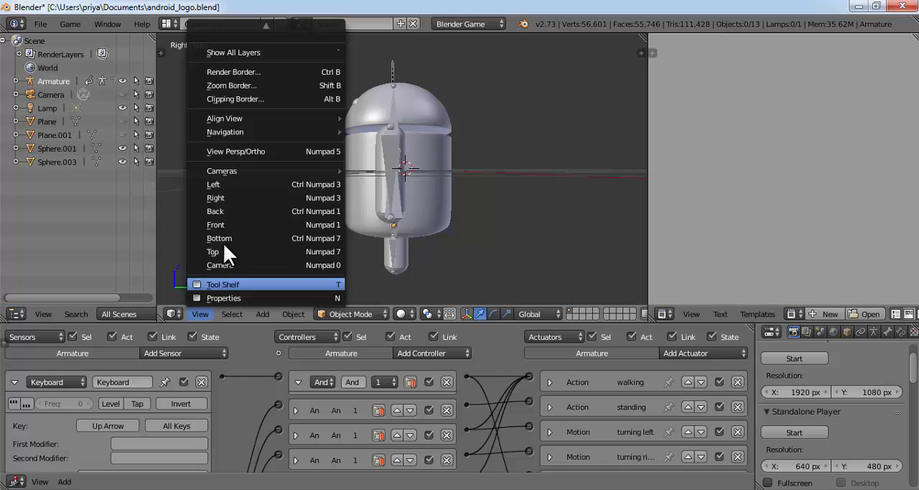
left_click(245, 211)
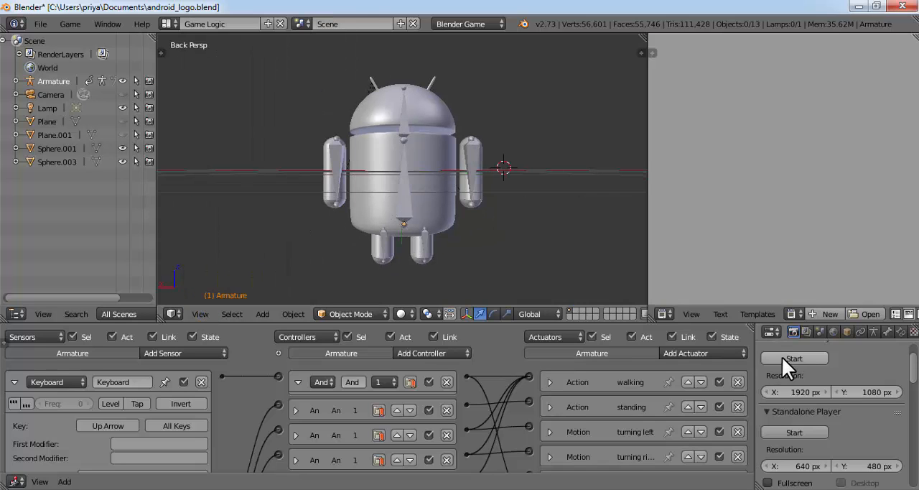
Run the game in the embedded player and test walking forward and backward and turning left and right
left_click(838, 357)
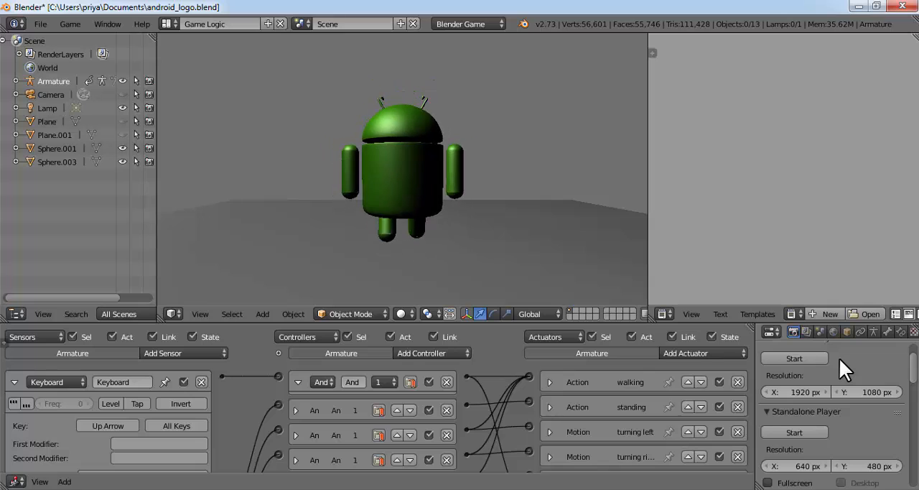
key("Up")
key("Down")
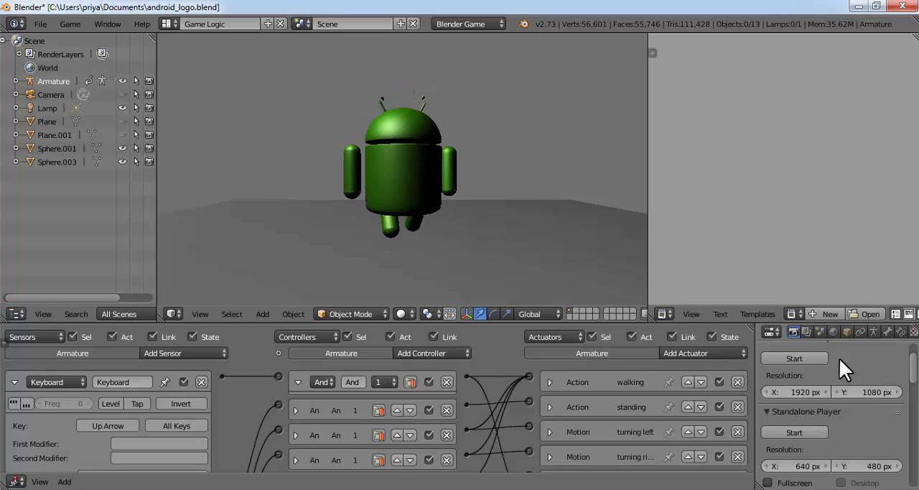
key("Left")
key("Up")
key("Down")
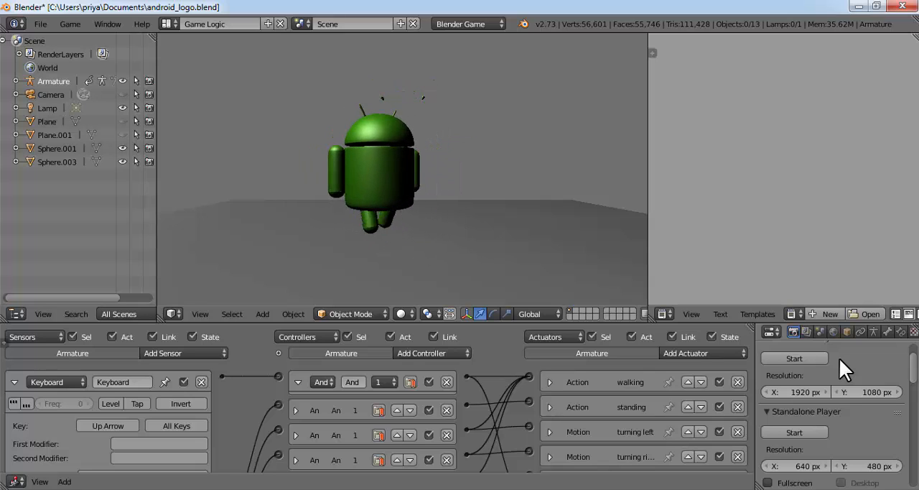
key("Right")
key("Up")
key("Down")
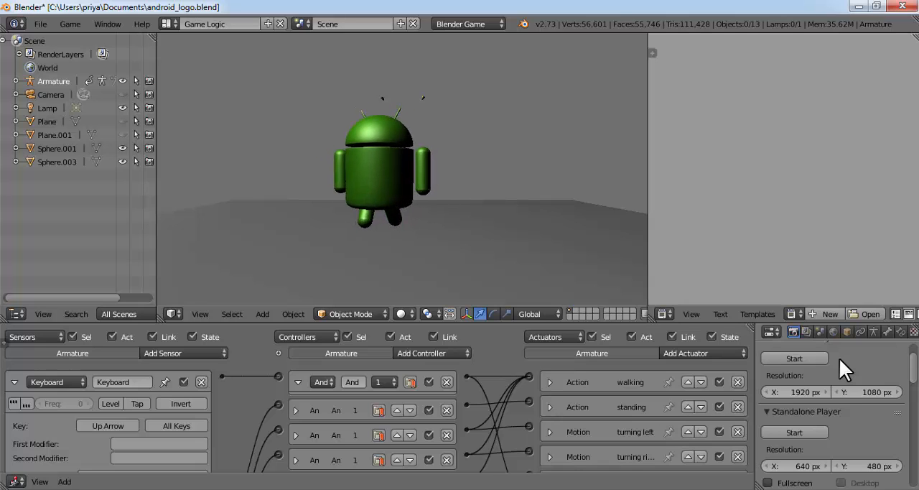
key("Right")
key("Right")
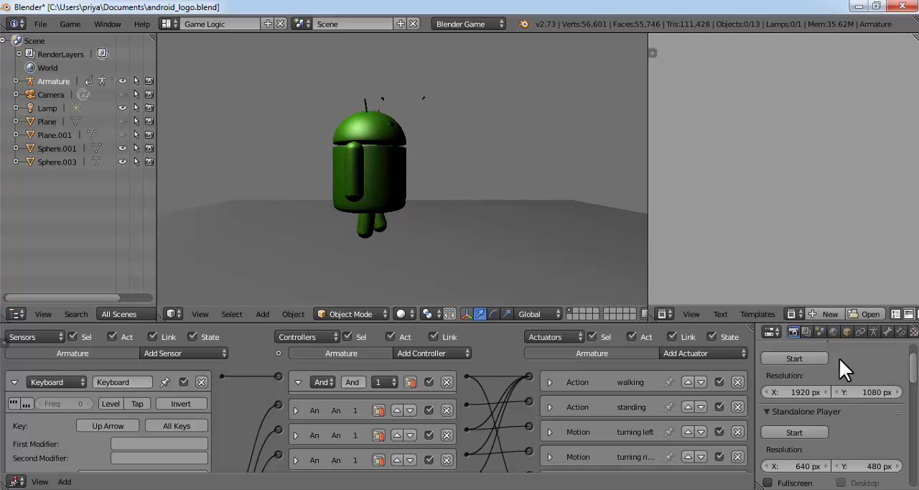
key("Up")
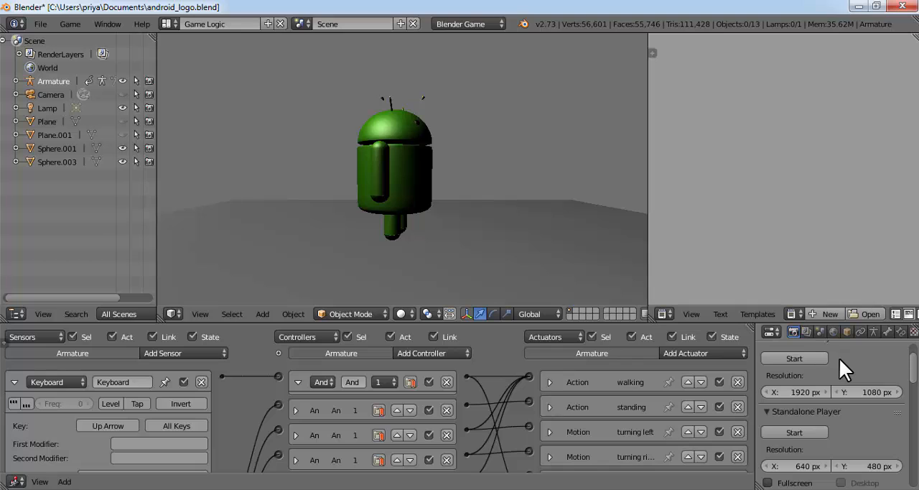